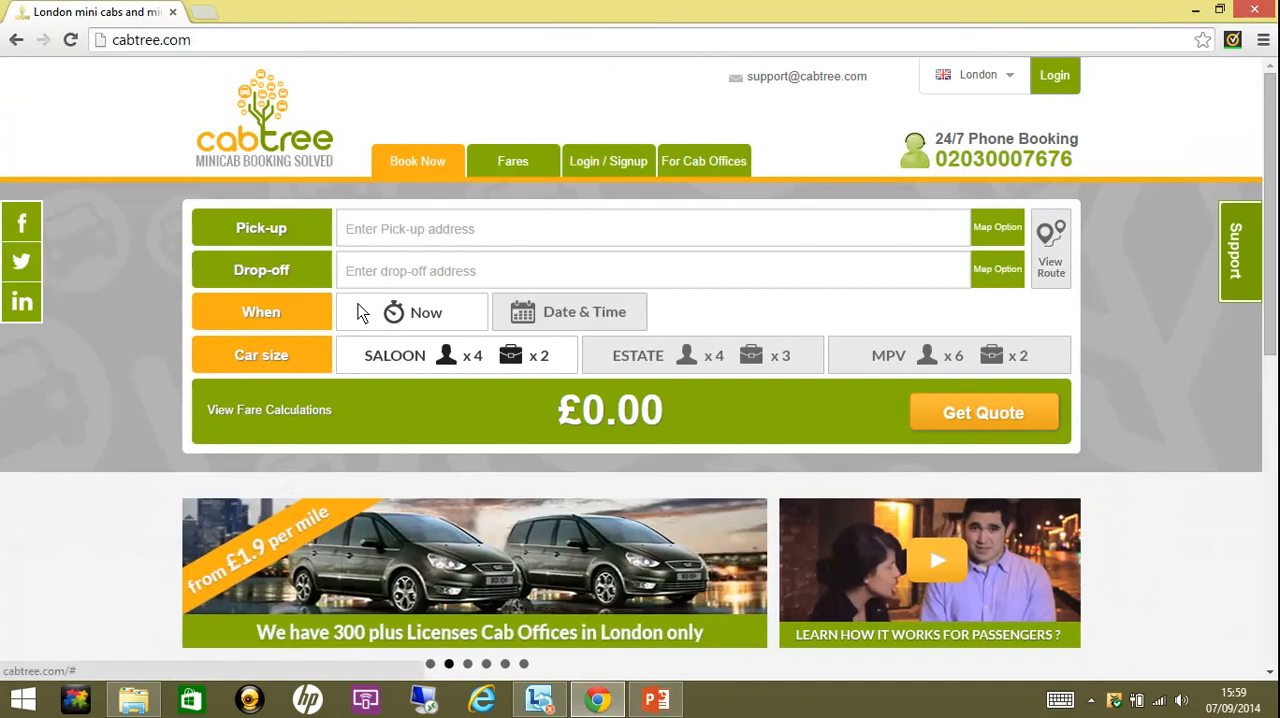
- Open the cab office and driver site from the Cabtree passenger home page
click(703, 170)
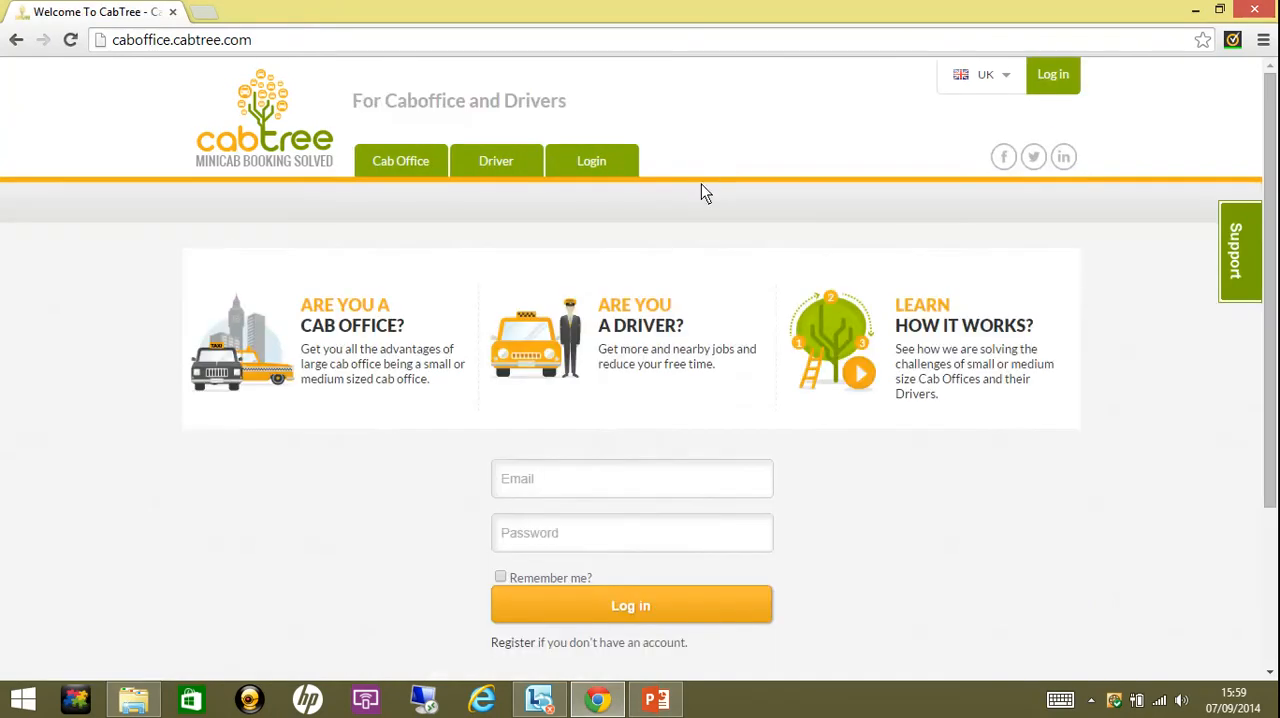
click(660, 479)
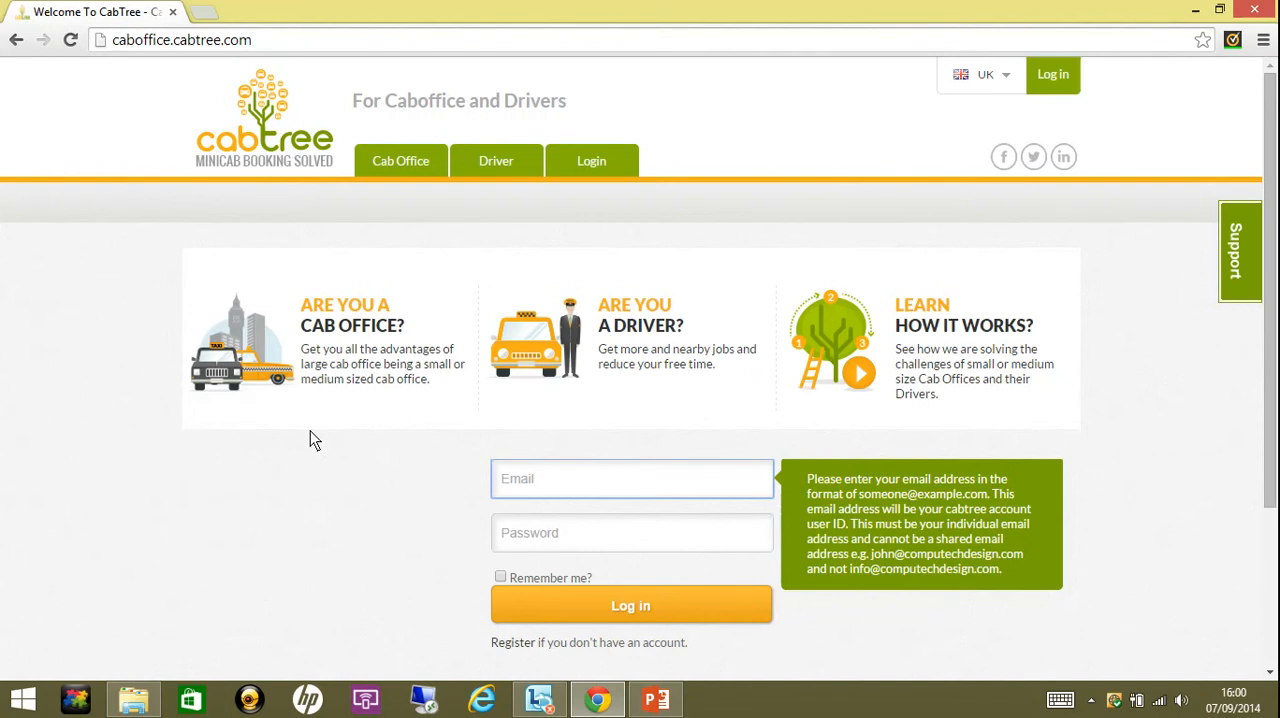
mouse_move(428, 175)
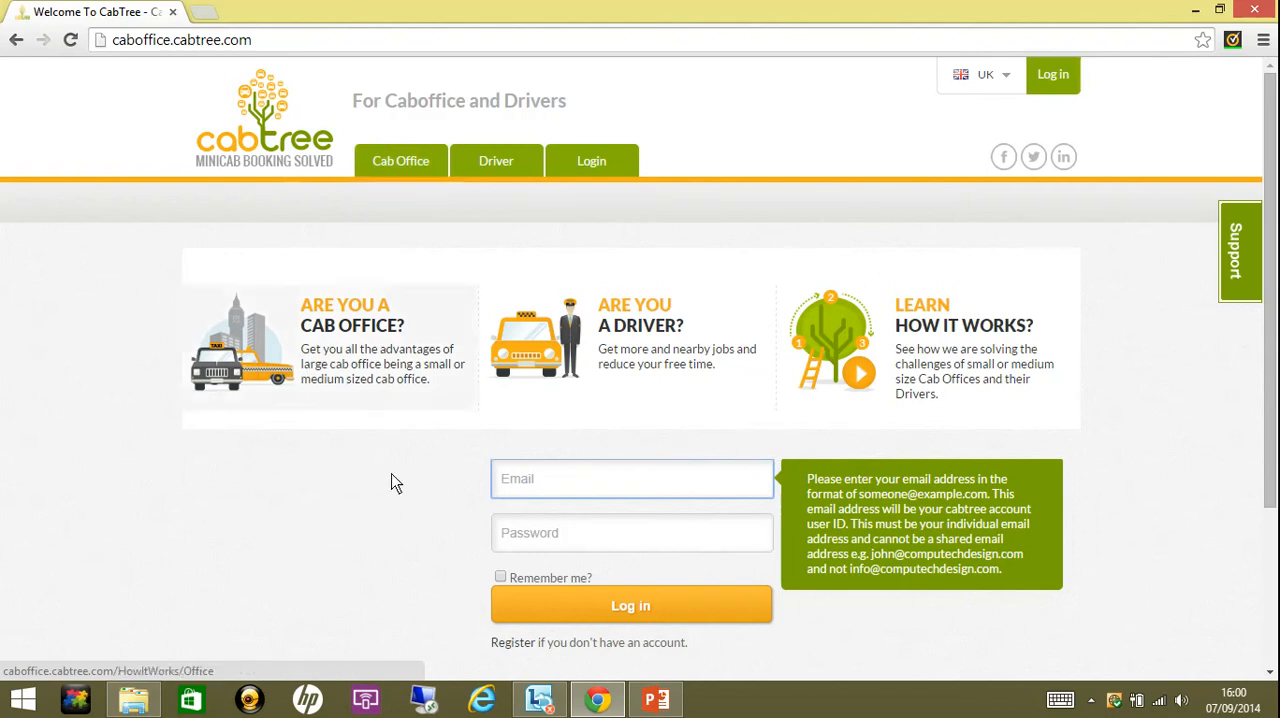
click(391, 523)
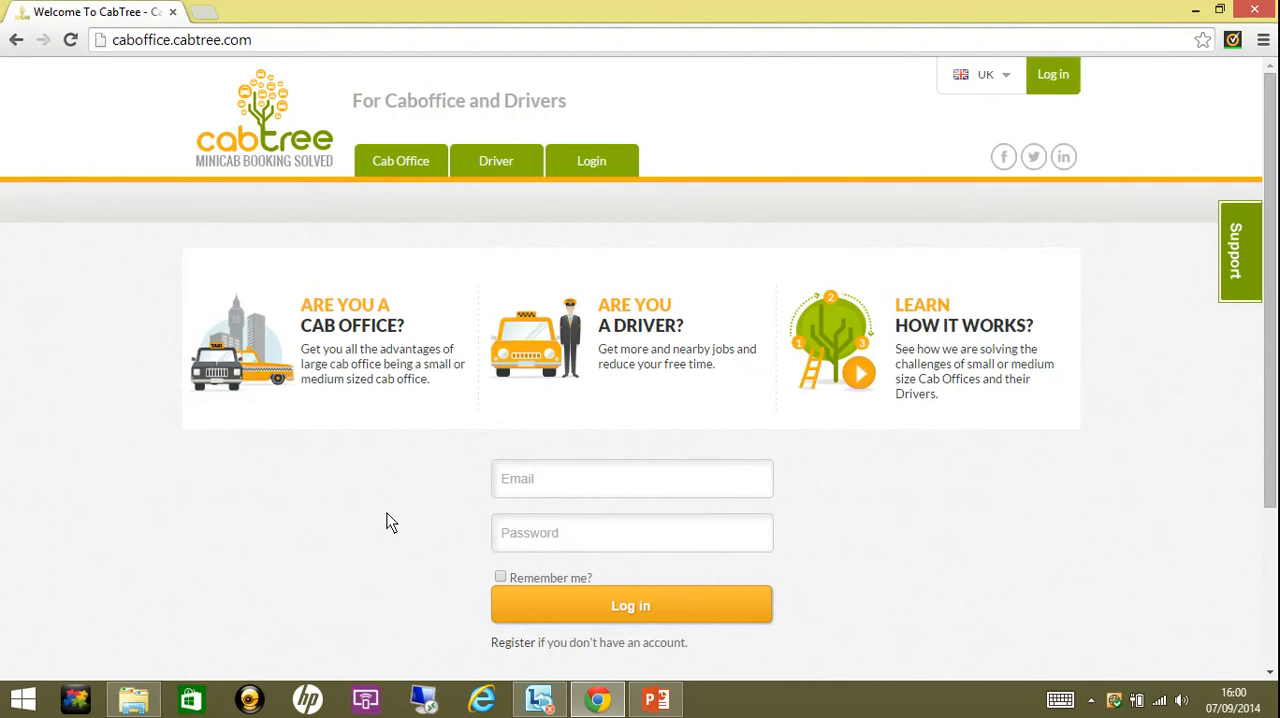
- Log in to the cab office account with the account email and password, and decline saving the password in the browser
click(545, 492)
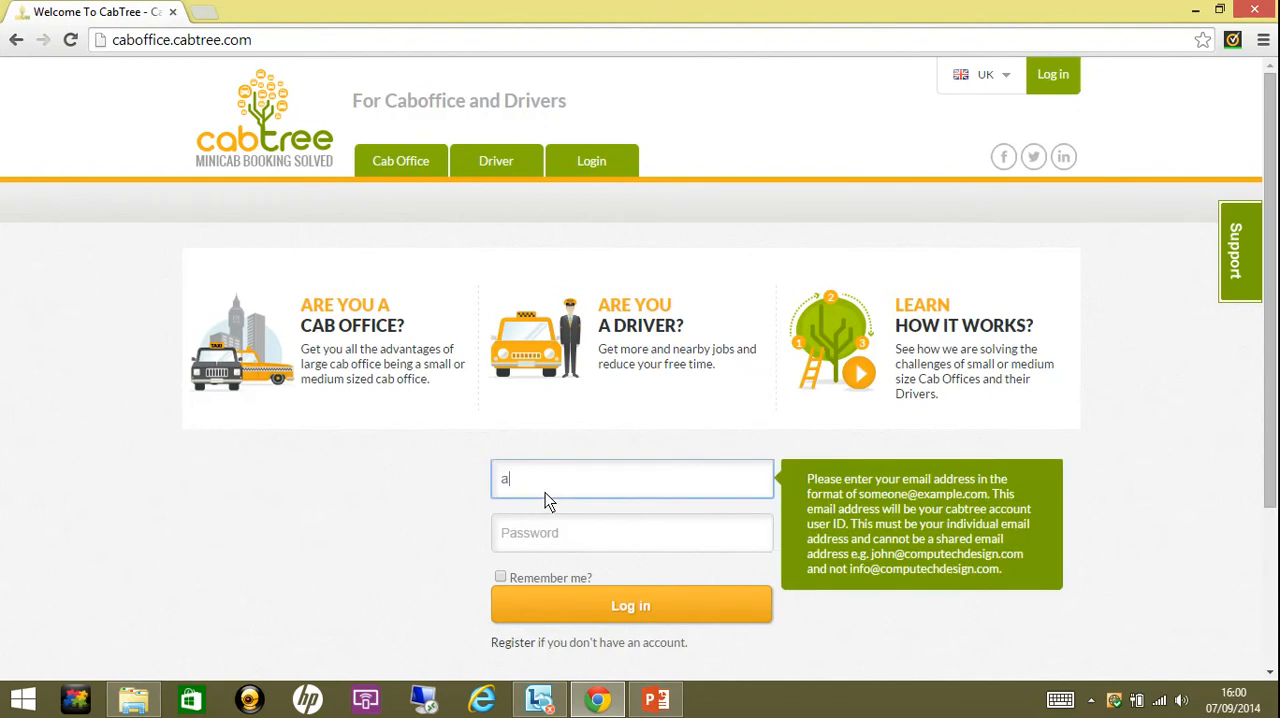
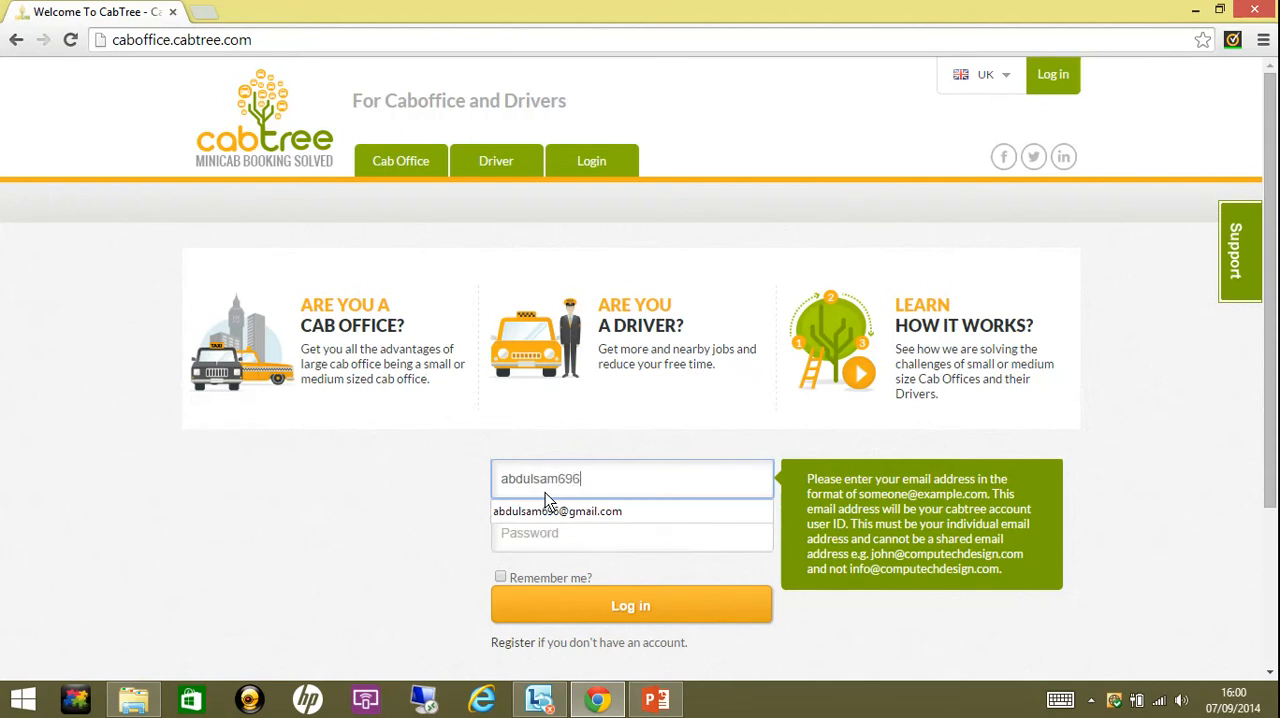
click(543, 510)
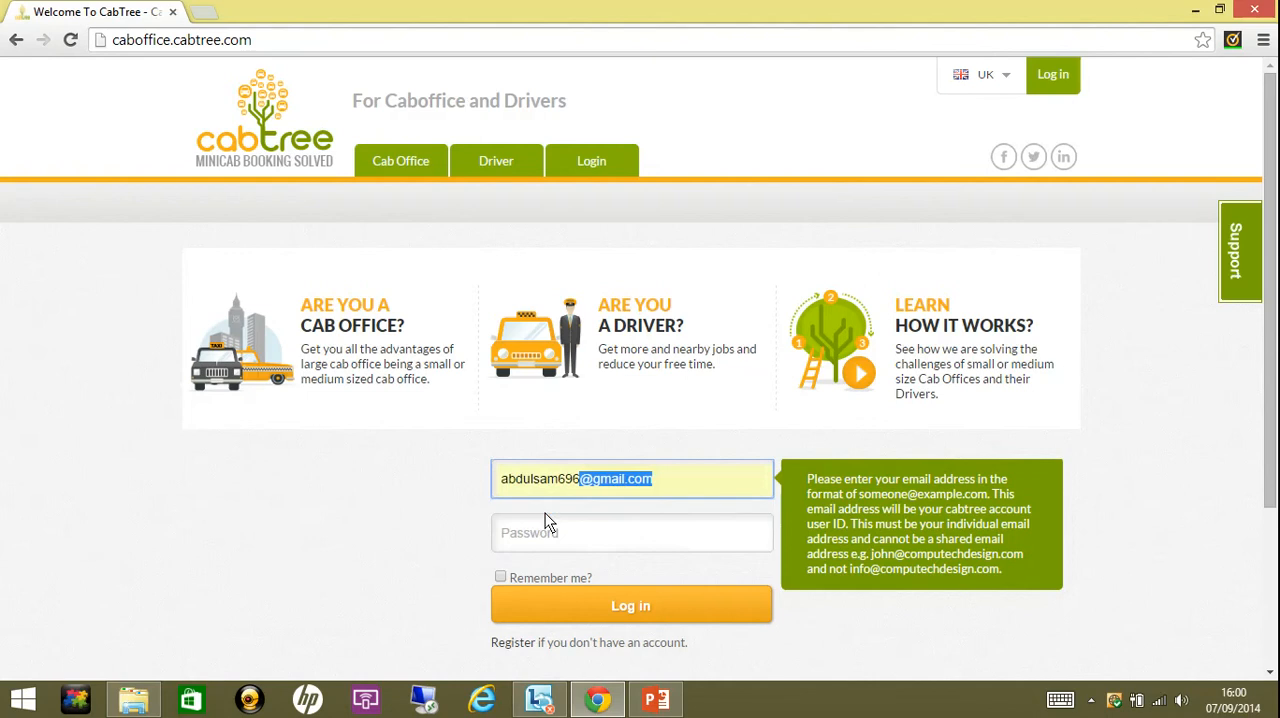
click(546, 534)
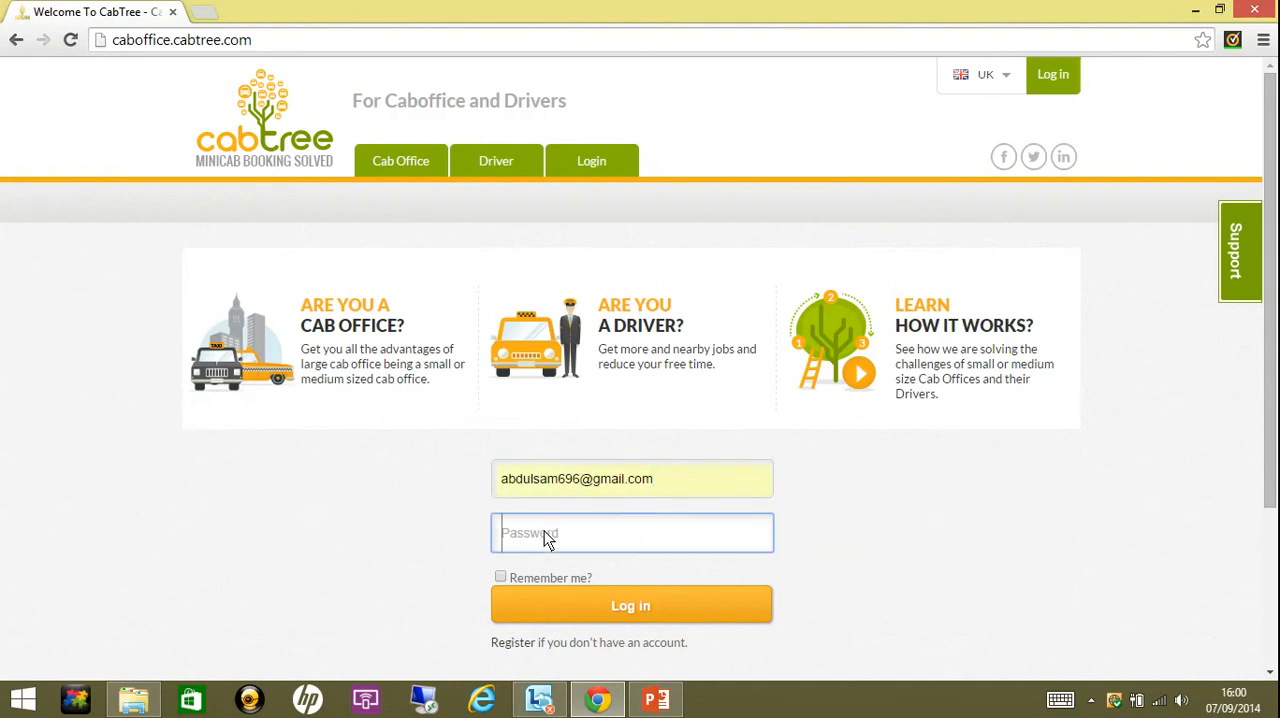
text(••••••)
click(598, 605)
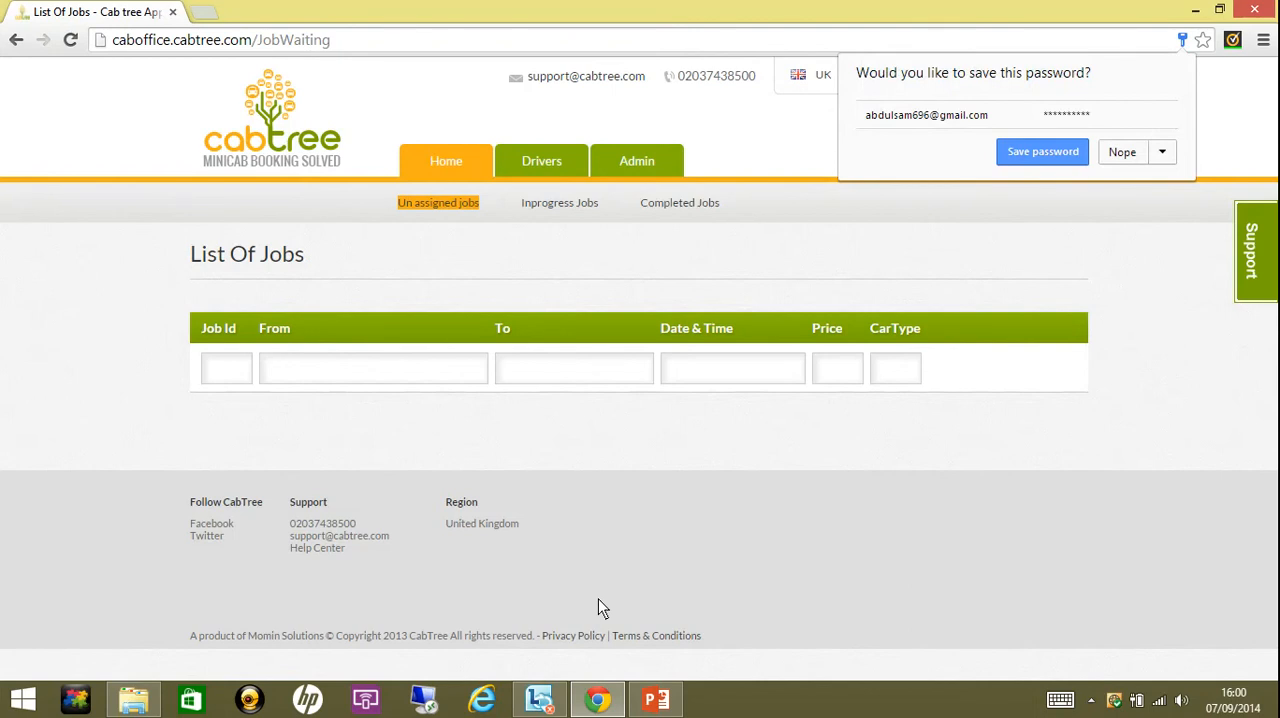
click(1118, 152)
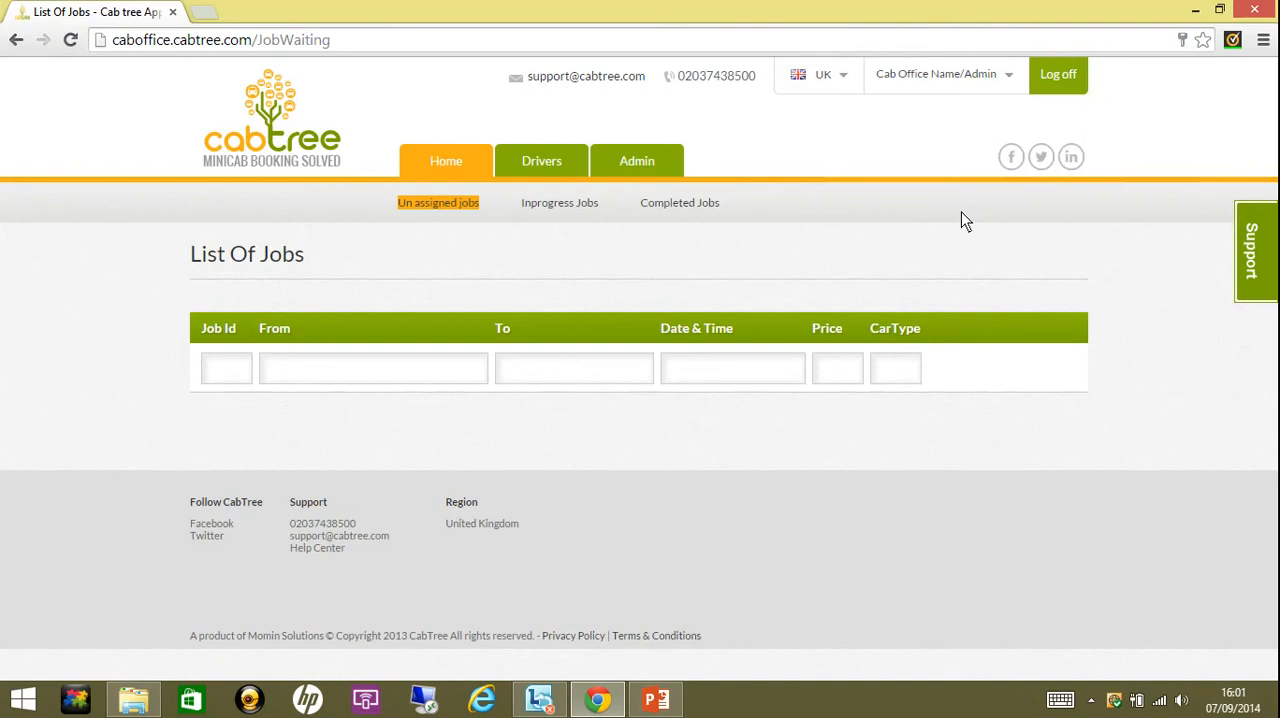
- Open the Coverage Area page of the cab office admin section
mouse_move(660, 172)
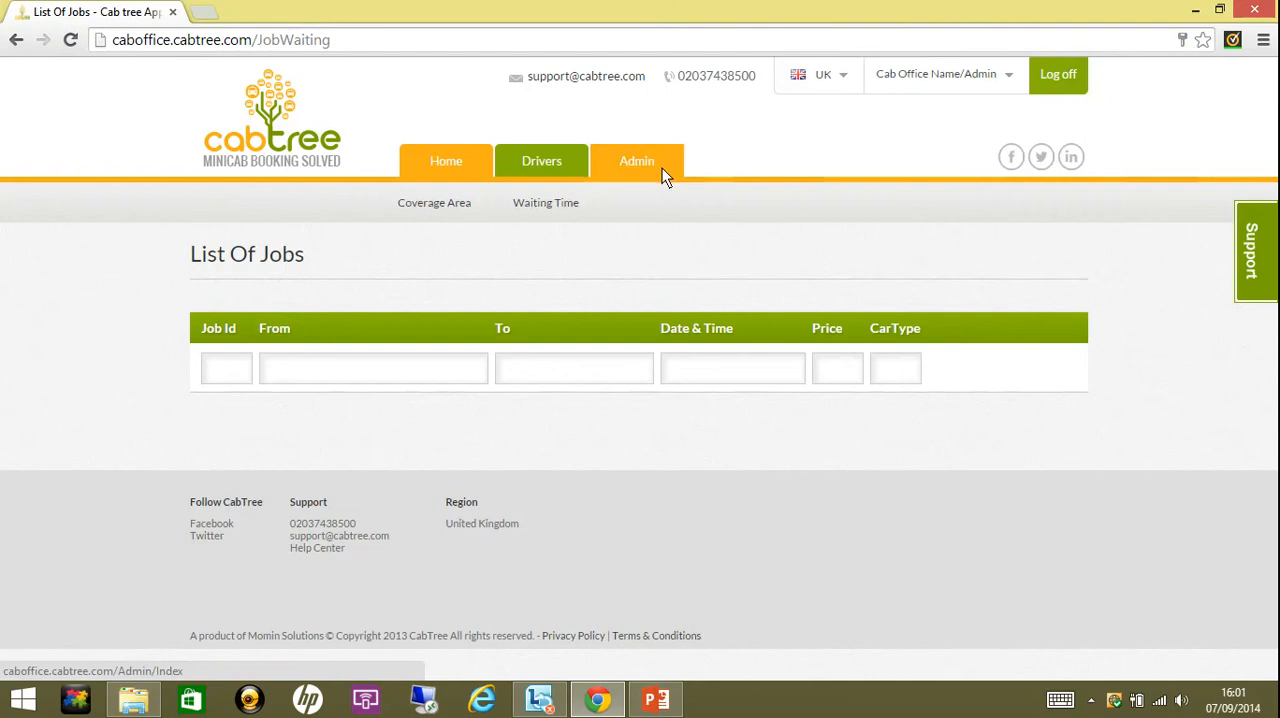
click(434, 203)
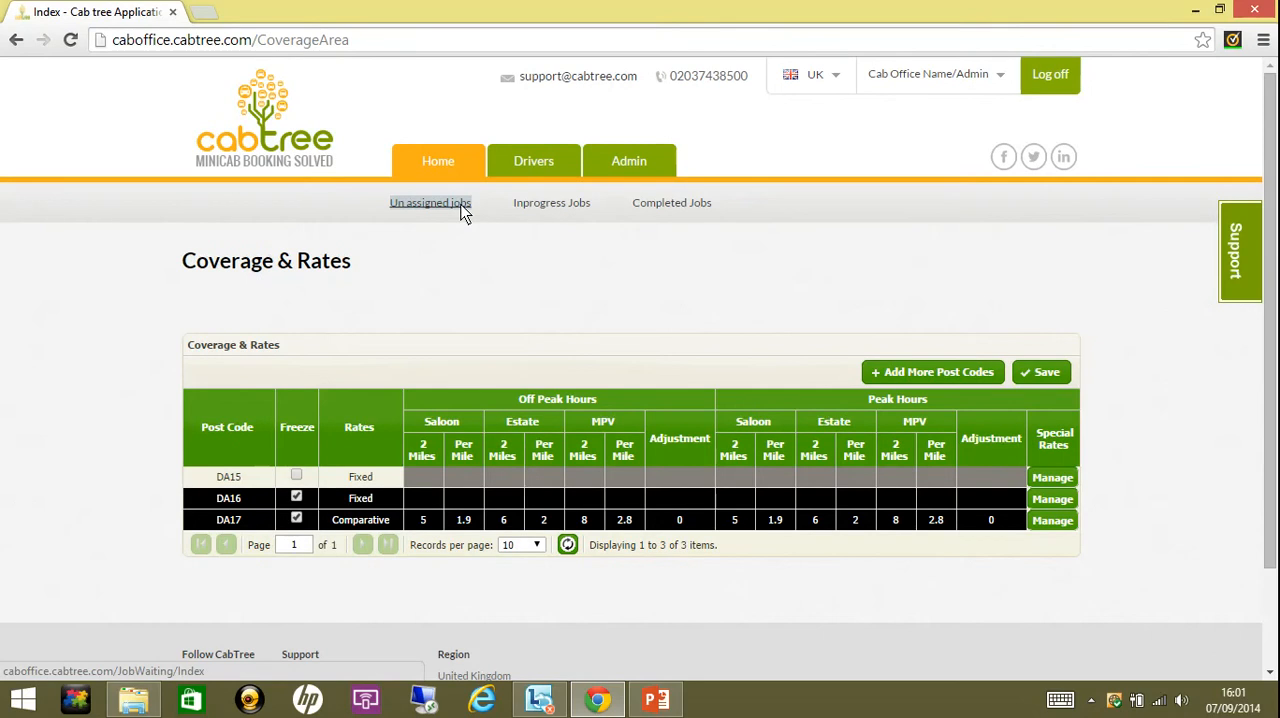
click(462, 210)
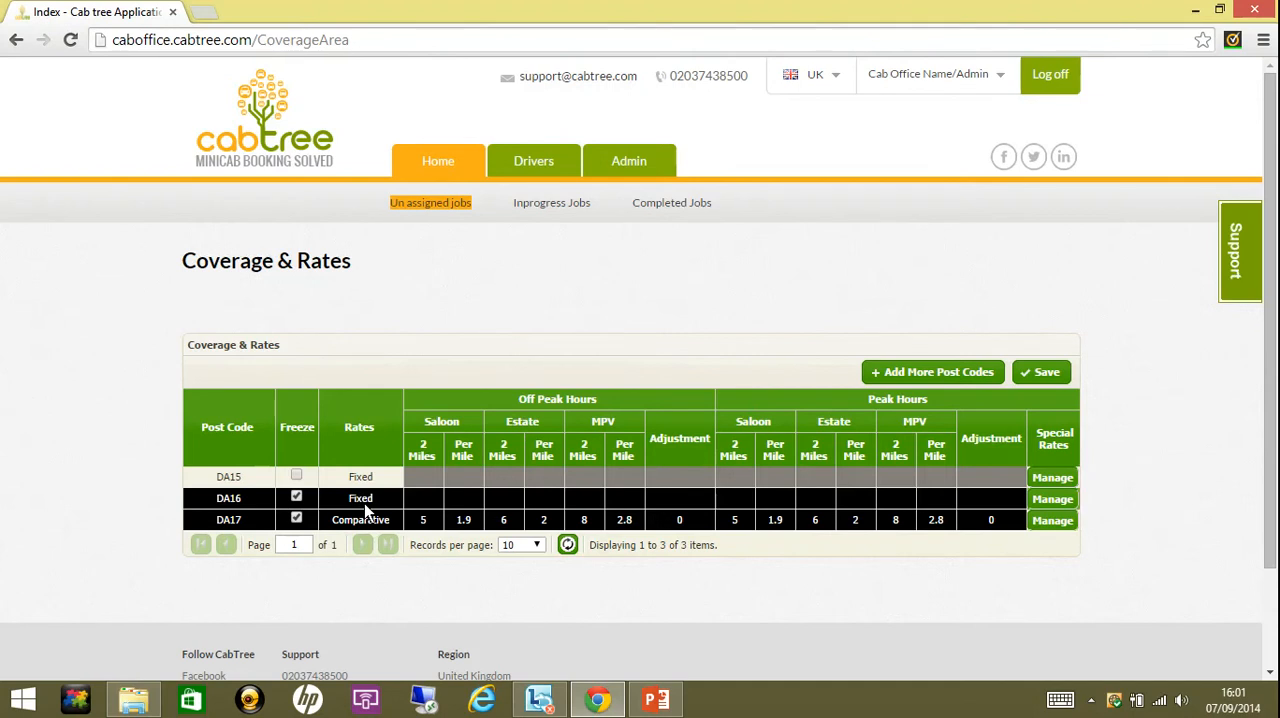
- Add the post codes IG1 and IG2 from page 12 of the post code list to the coverage table
click(910, 371)
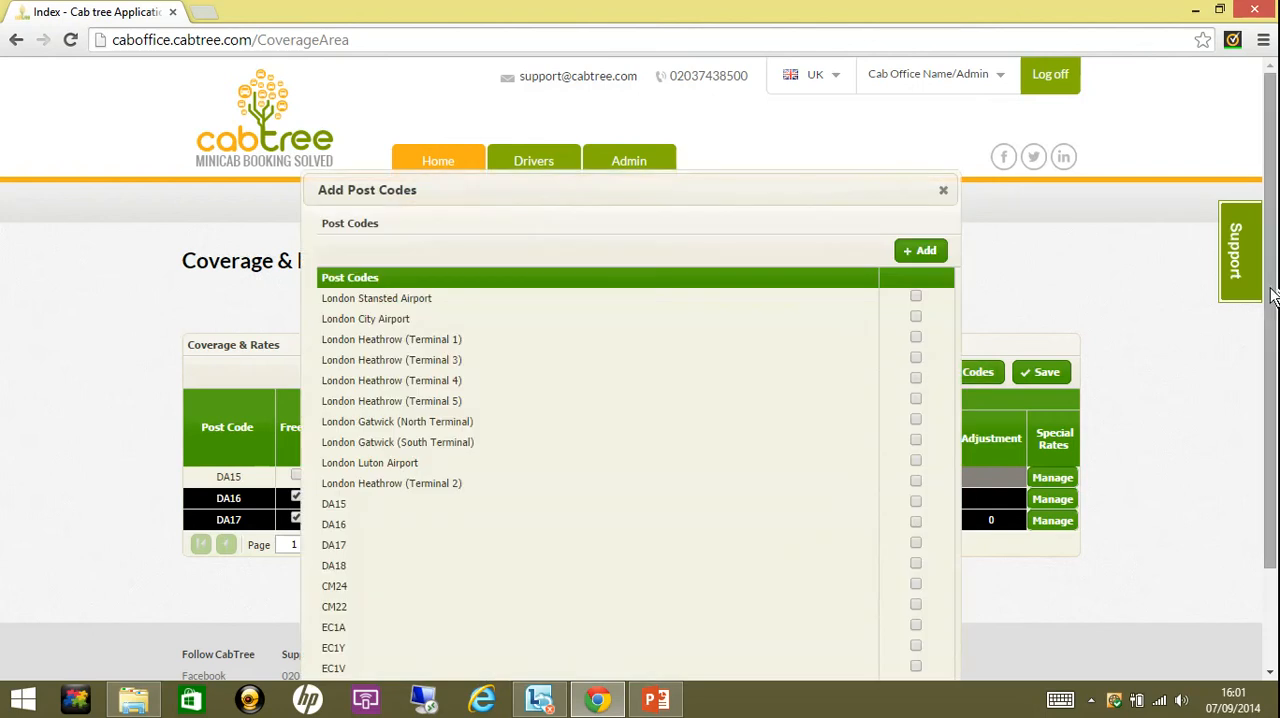
drag(1272, 298, 1272, 365)
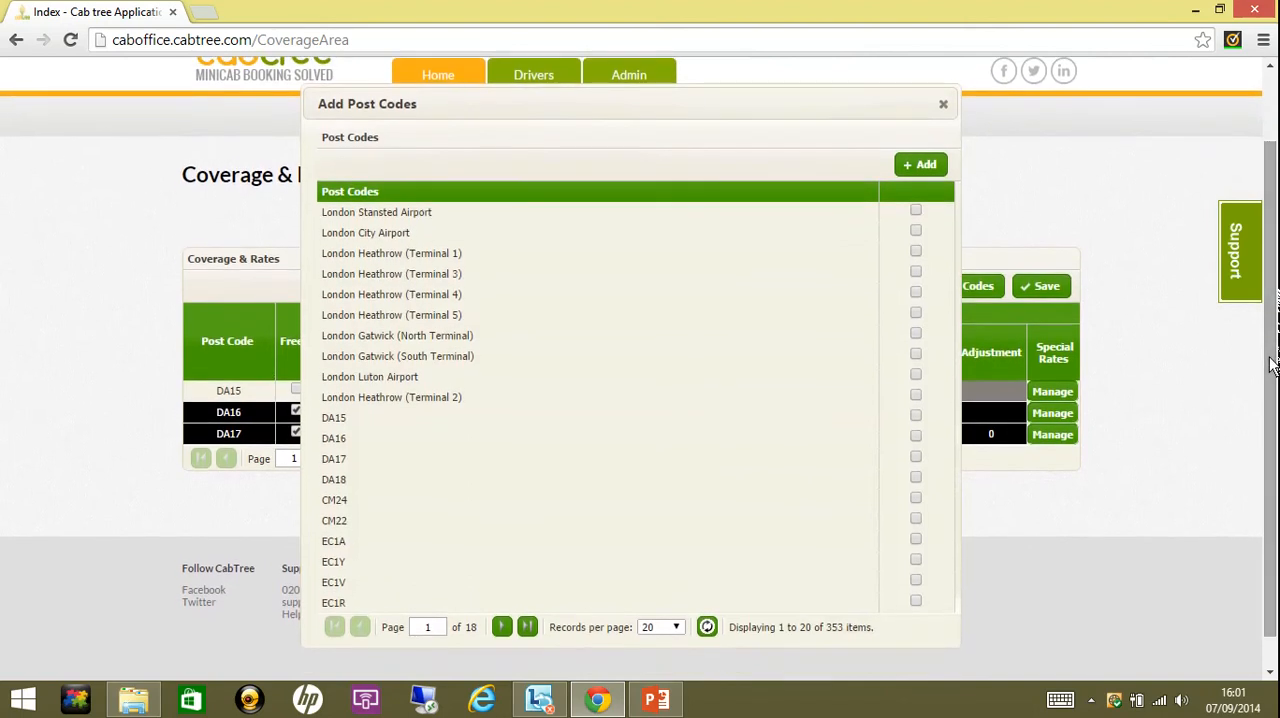
click(503, 632)
click(507, 635)
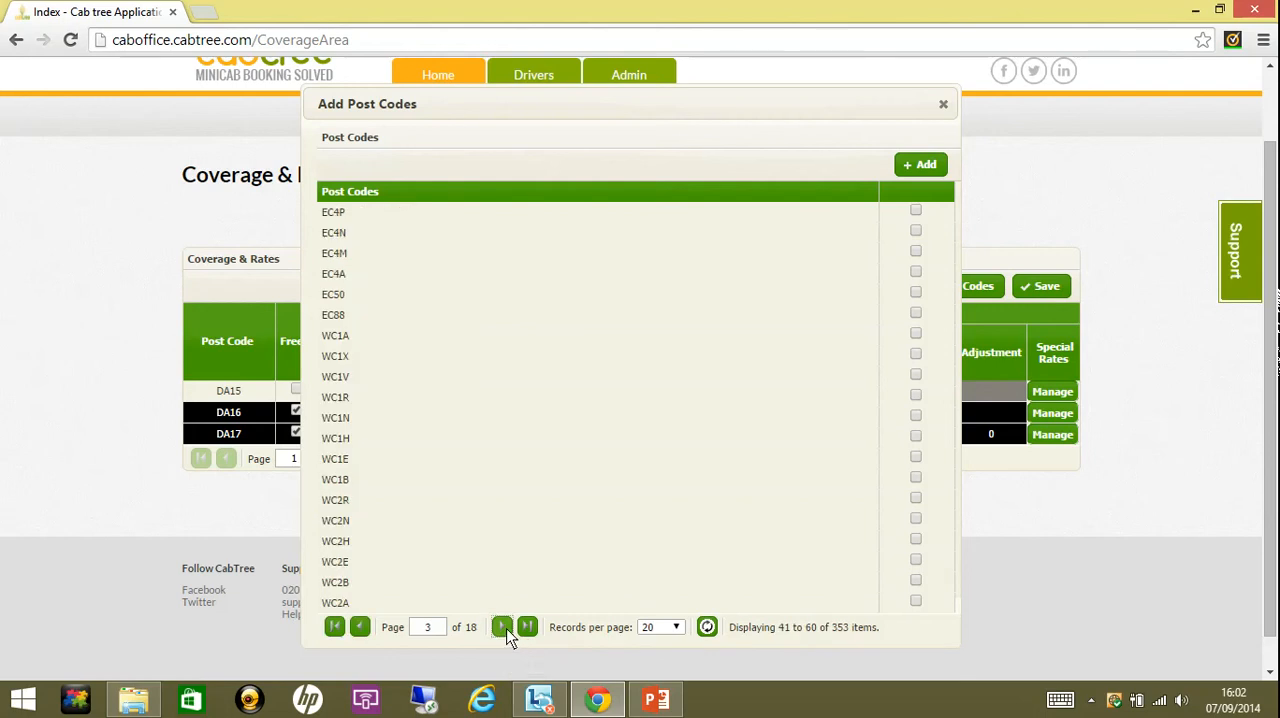
click(505, 632)
click(505, 632)
click(505, 632)
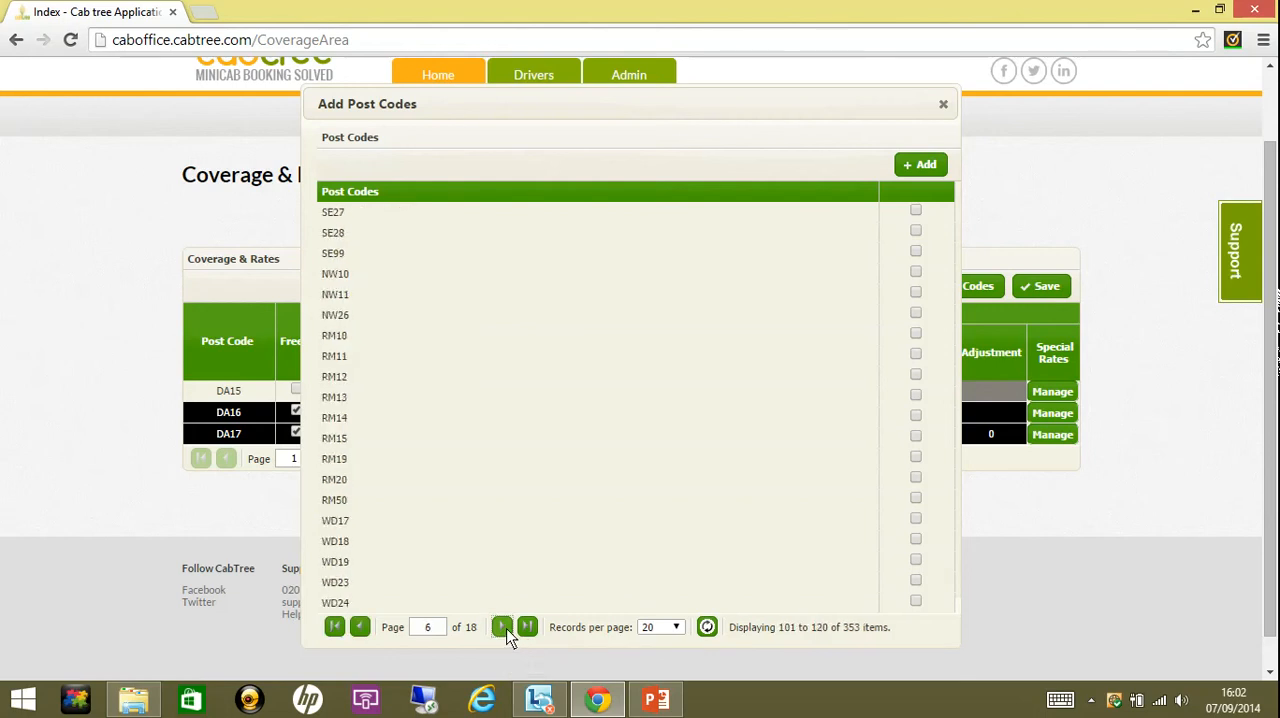
click(505, 632)
click(505, 632)
click(505, 632)
click(505, 632)
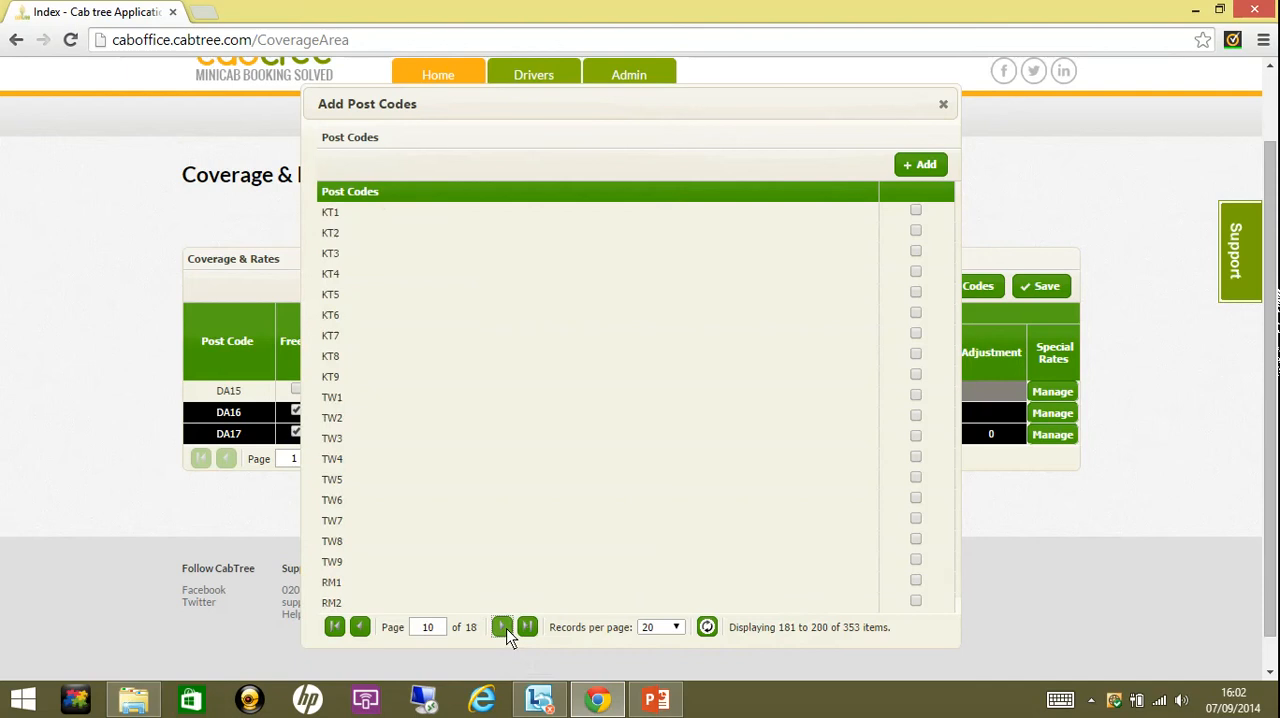
click(505, 632)
click(505, 632)
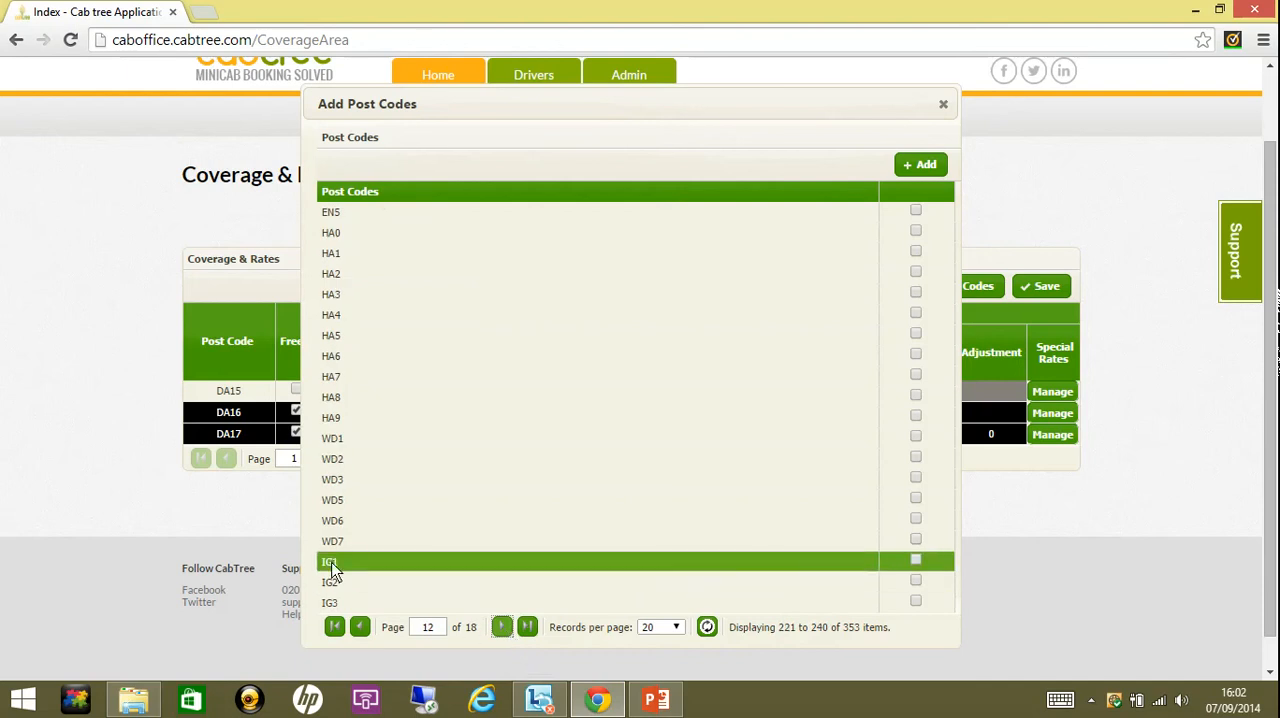
click(916, 559)
click(916, 580)
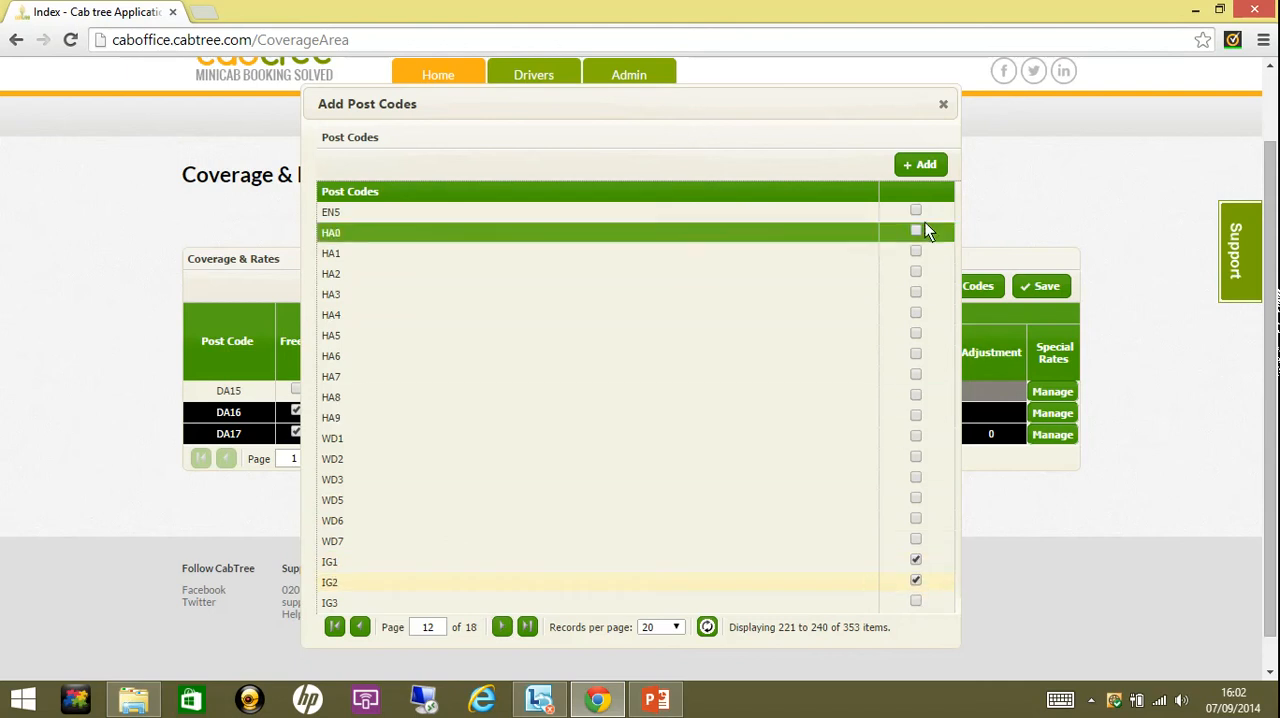
click(918, 164)
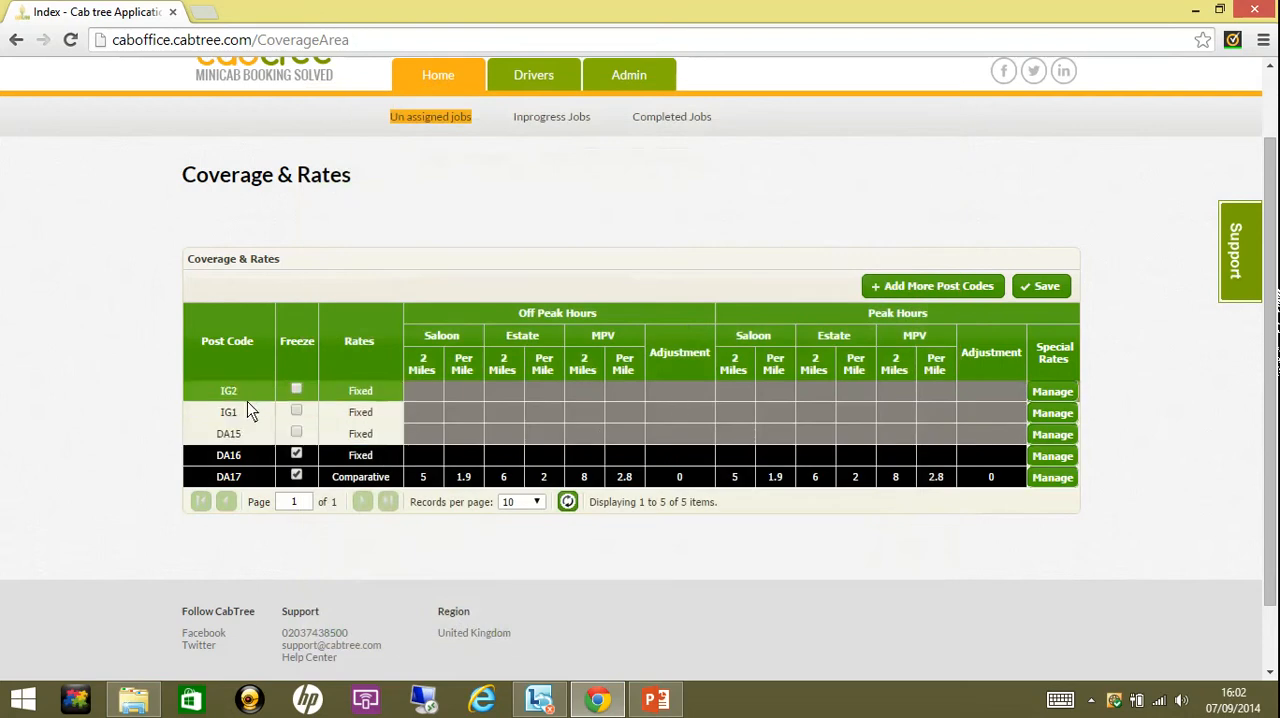
- Open cabtree.com in a new browser tab and examine its standard fares for Saloon, Estate and MPV
click(418, 404)
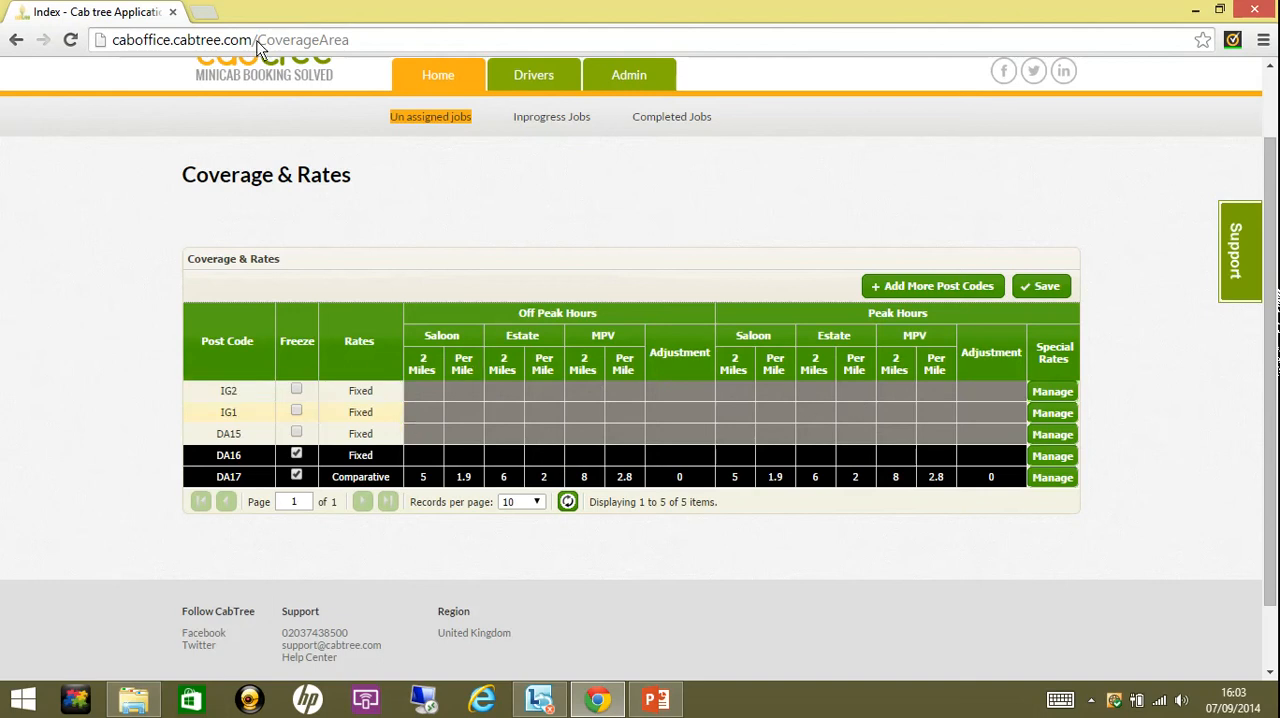
click(204, 11)
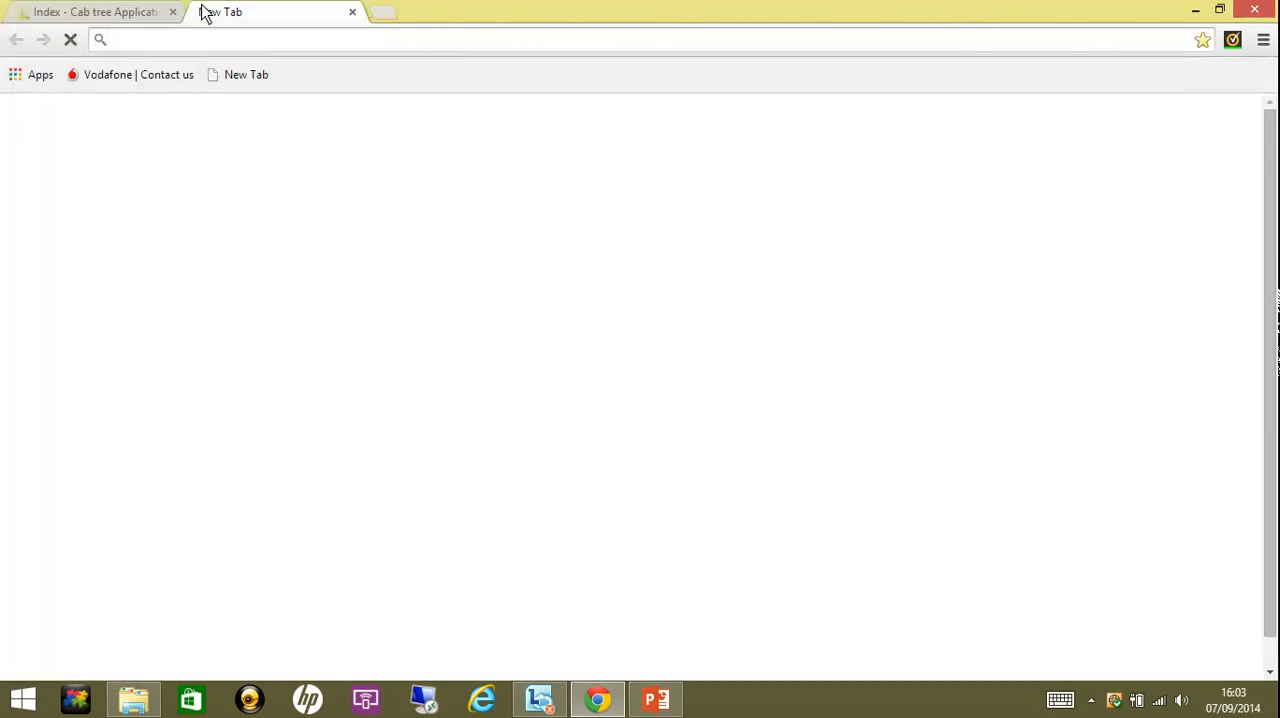
text(cab)
key(Return)
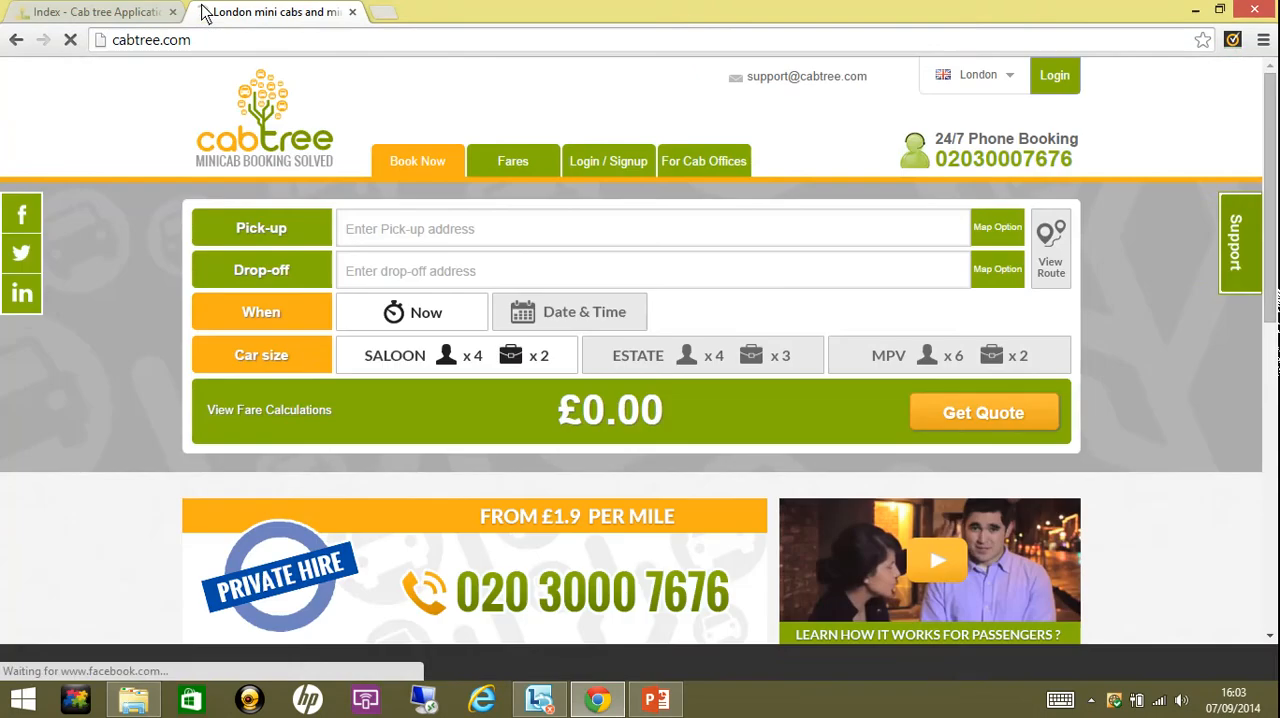
click(518, 166)
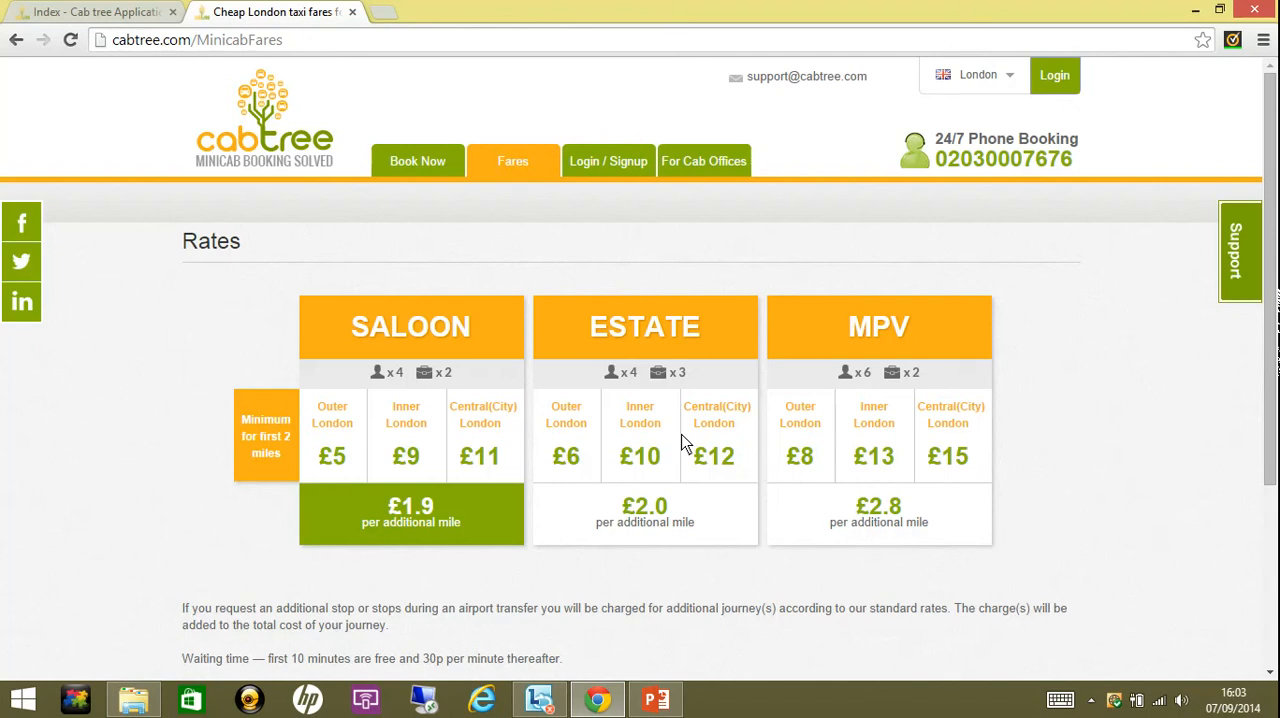
- Return to the Coverage & Rates page and set the rate type of post code IG2 to Comparative
click(105, 11)
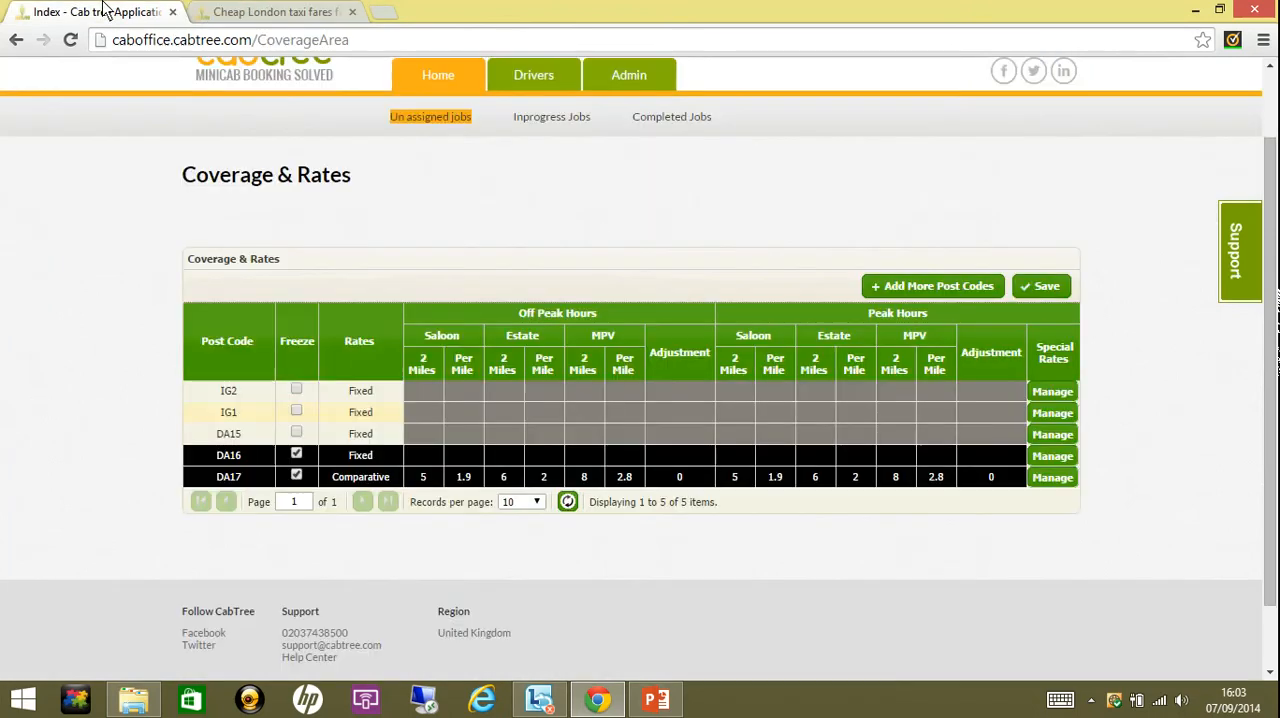
click(386, 395)
click(393, 395)
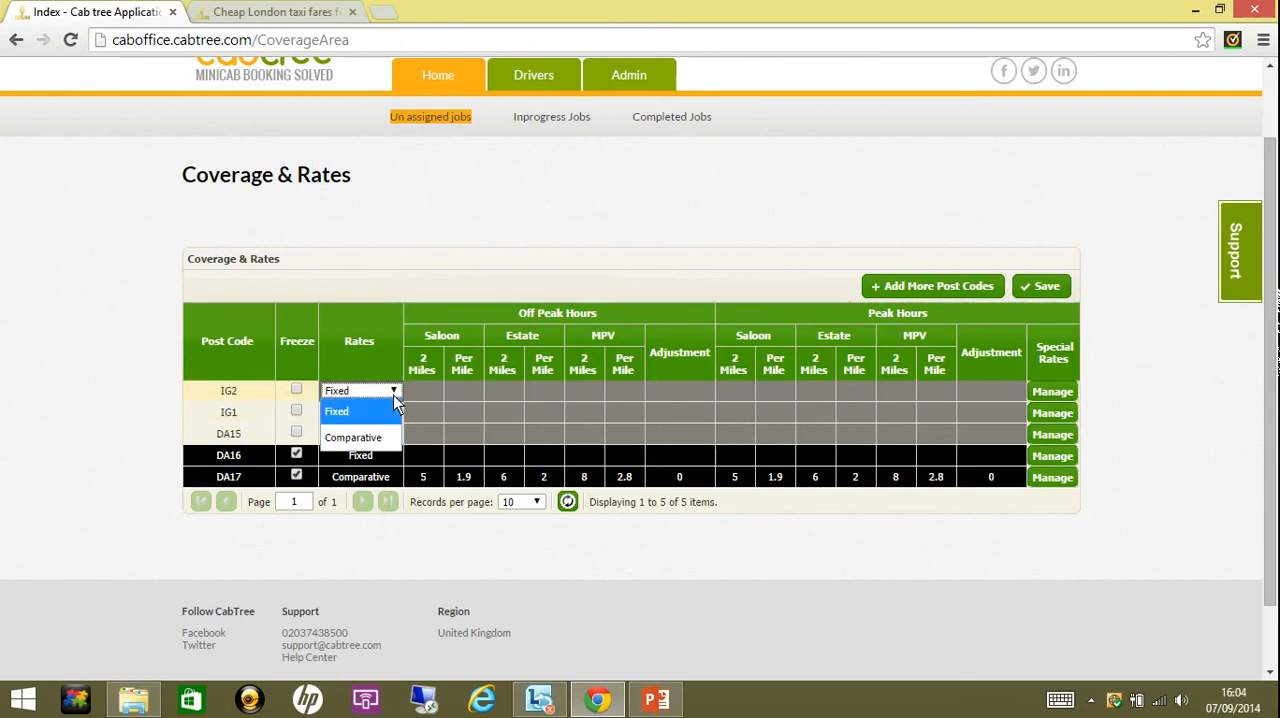
click(384, 438)
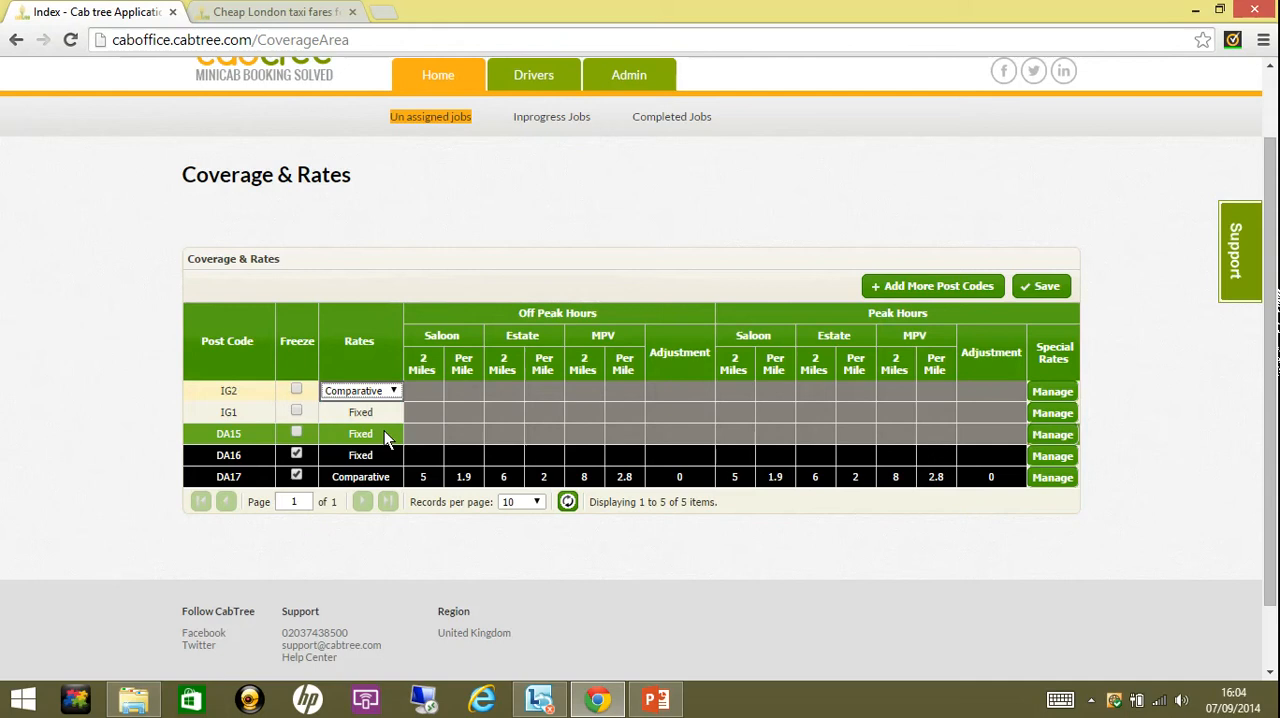
click(419, 393)
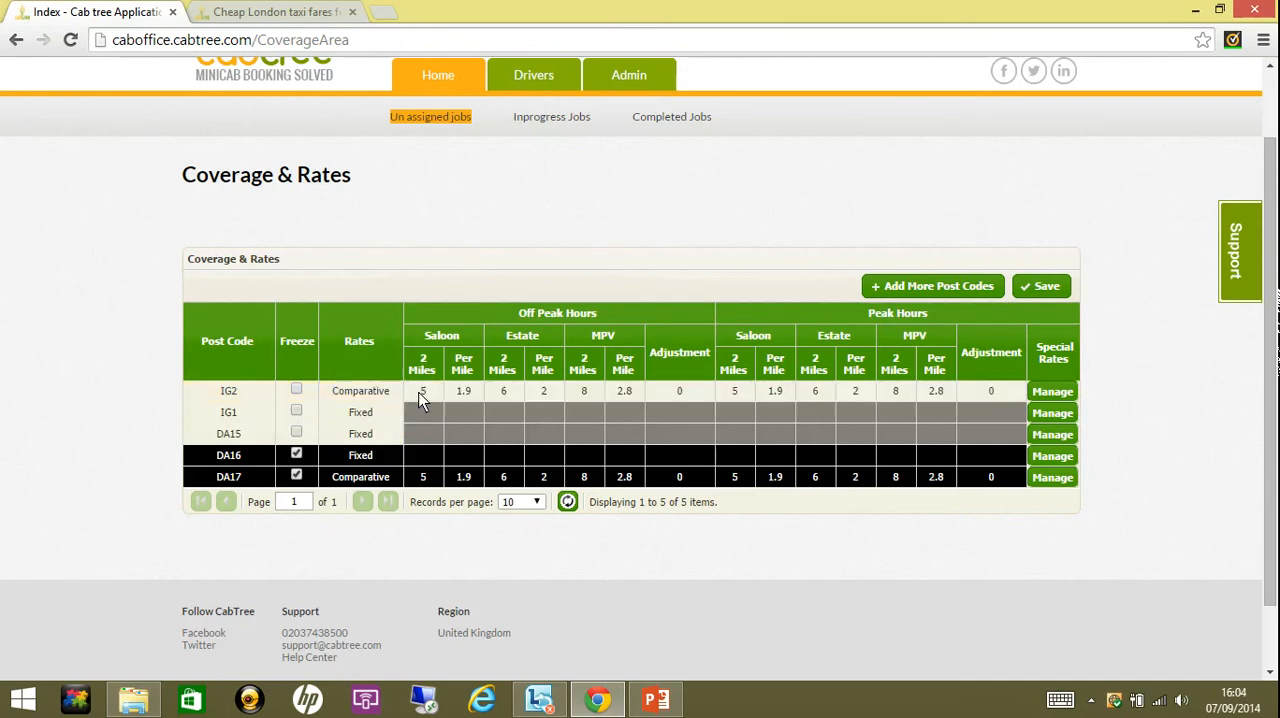
- Set IG2's off-peak Saloon rates to 6 for the first 2 miles and 2.5 per mile
click(431, 394)
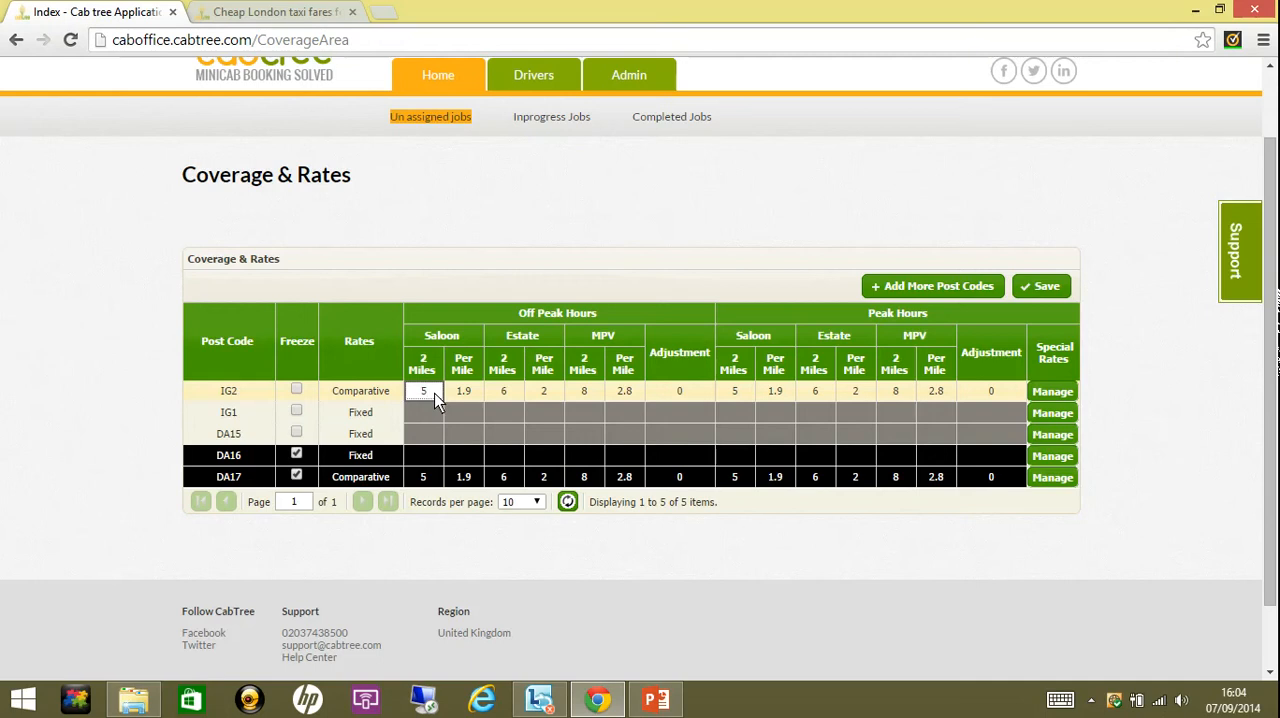
key(BackSpace)
text(6)
click(463, 397)
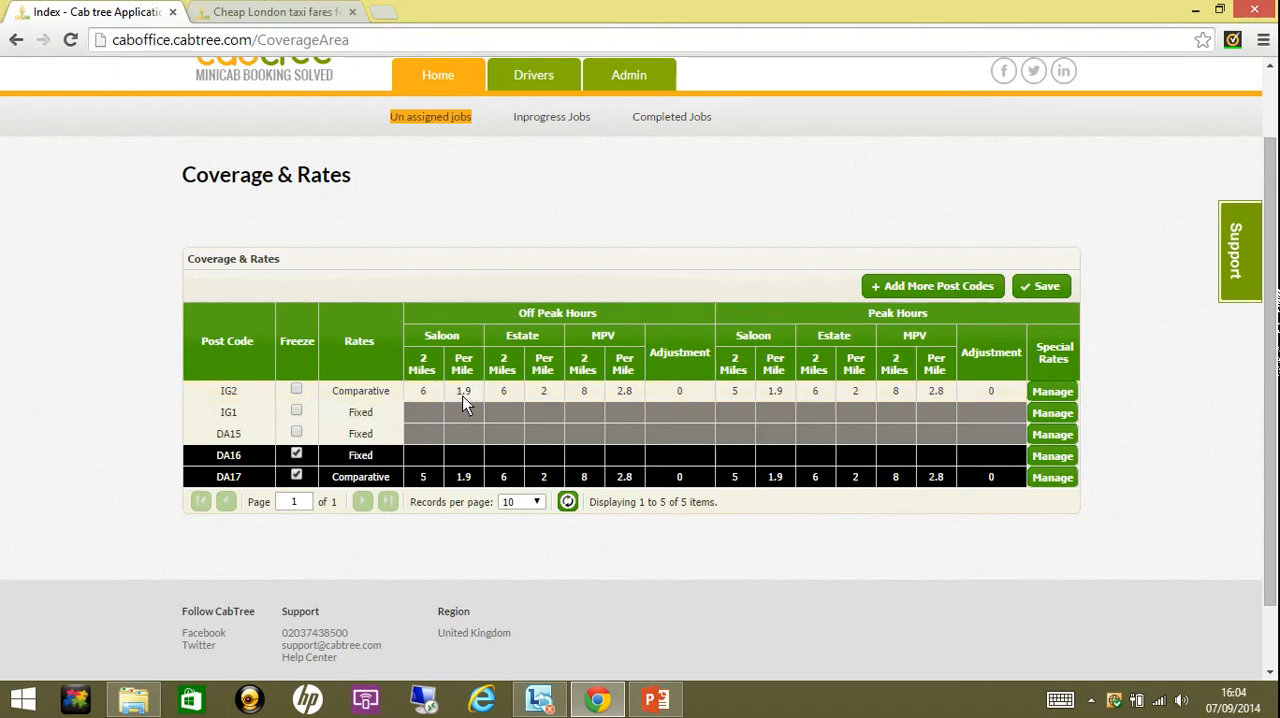
click(463, 397)
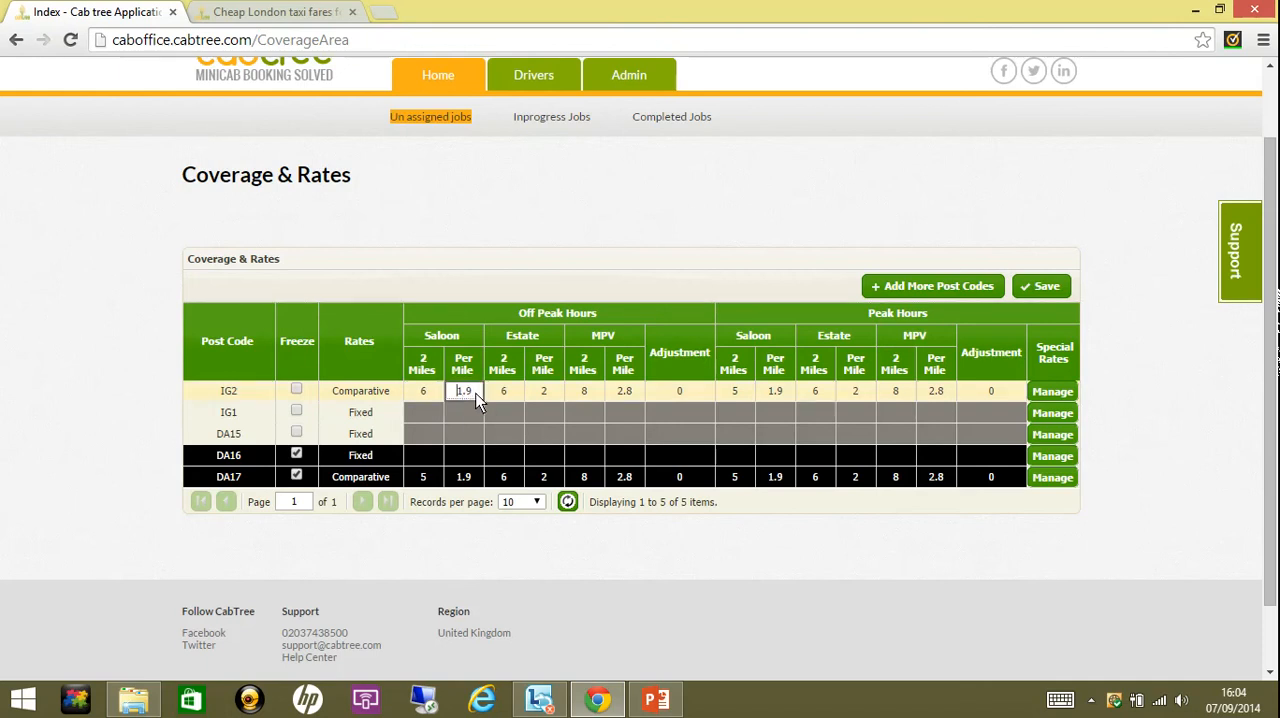
double_click(476, 394)
click(505, 393)
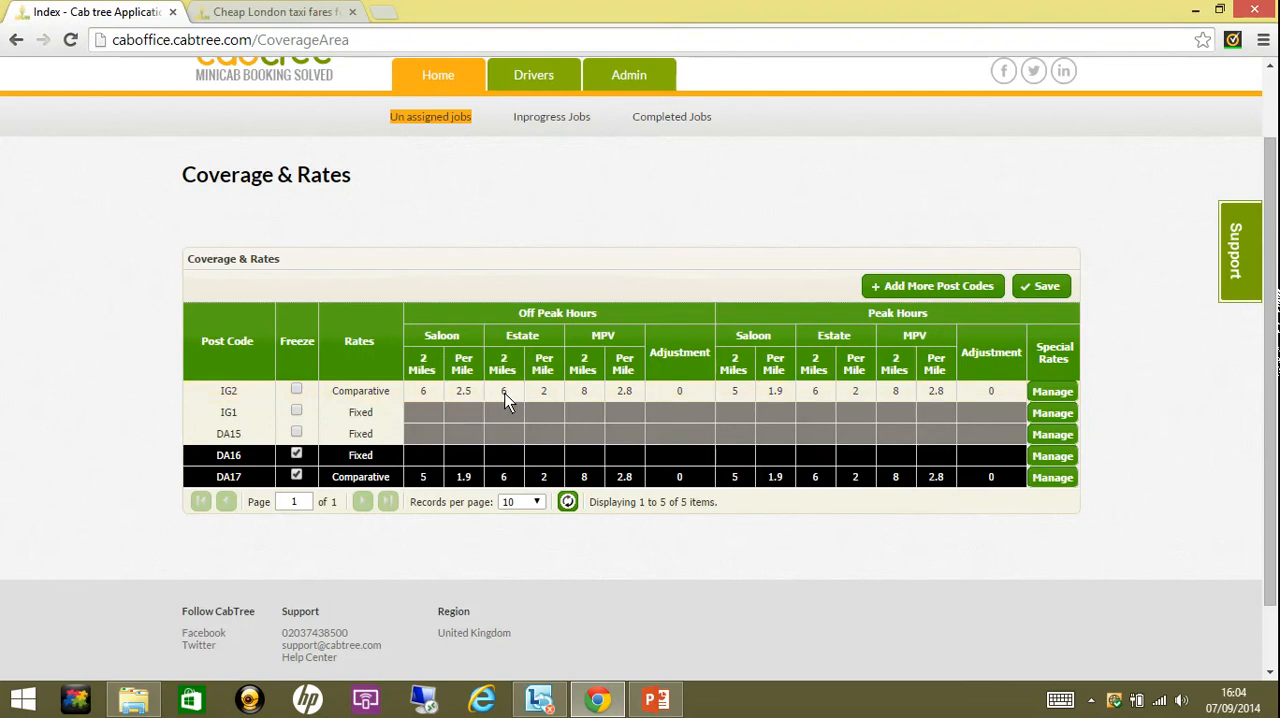
- Examine the percentage adjustments available for IG2's off-peak rates and keep the adjustment at 0
click(590, 387)
click(588, 391)
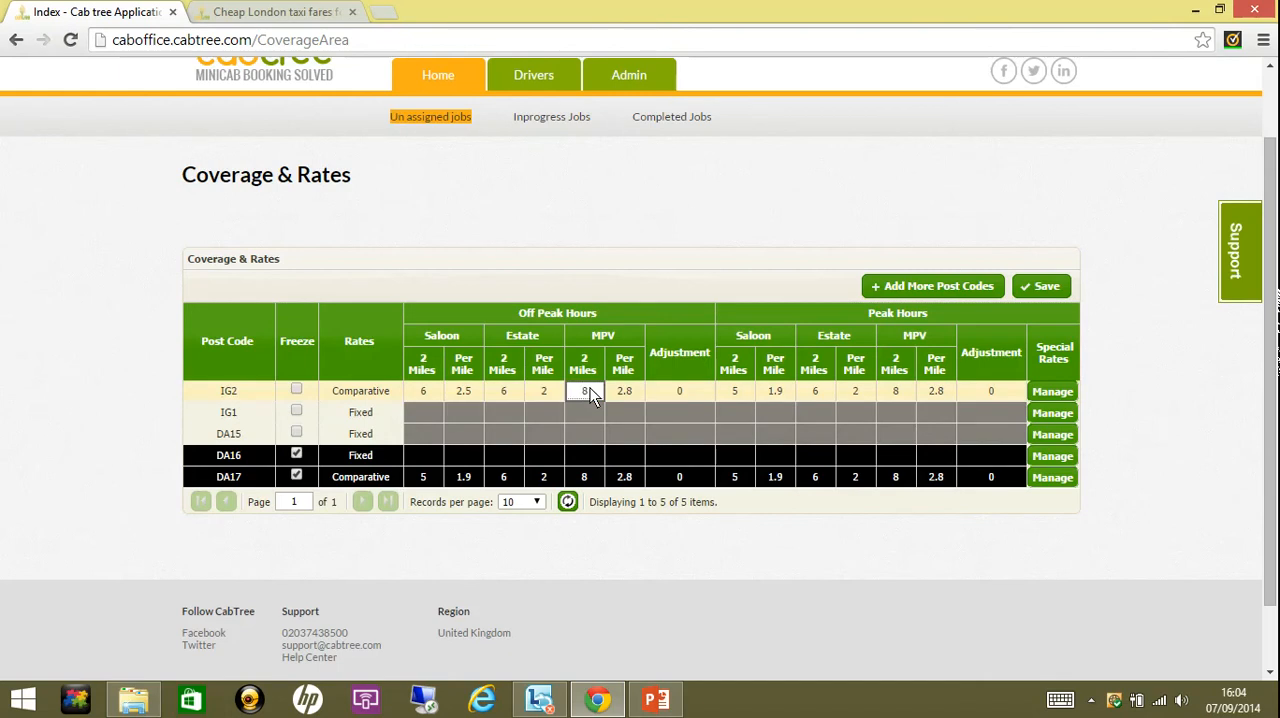
click(663, 393)
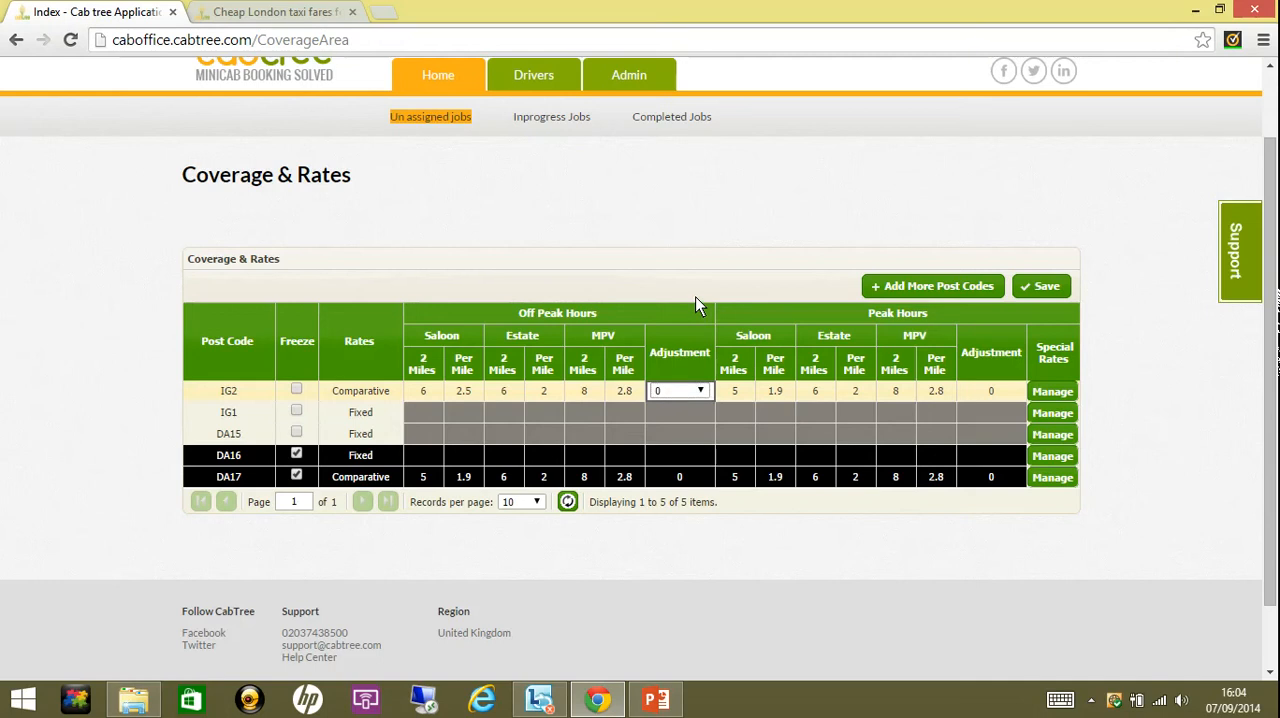
click(701, 392)
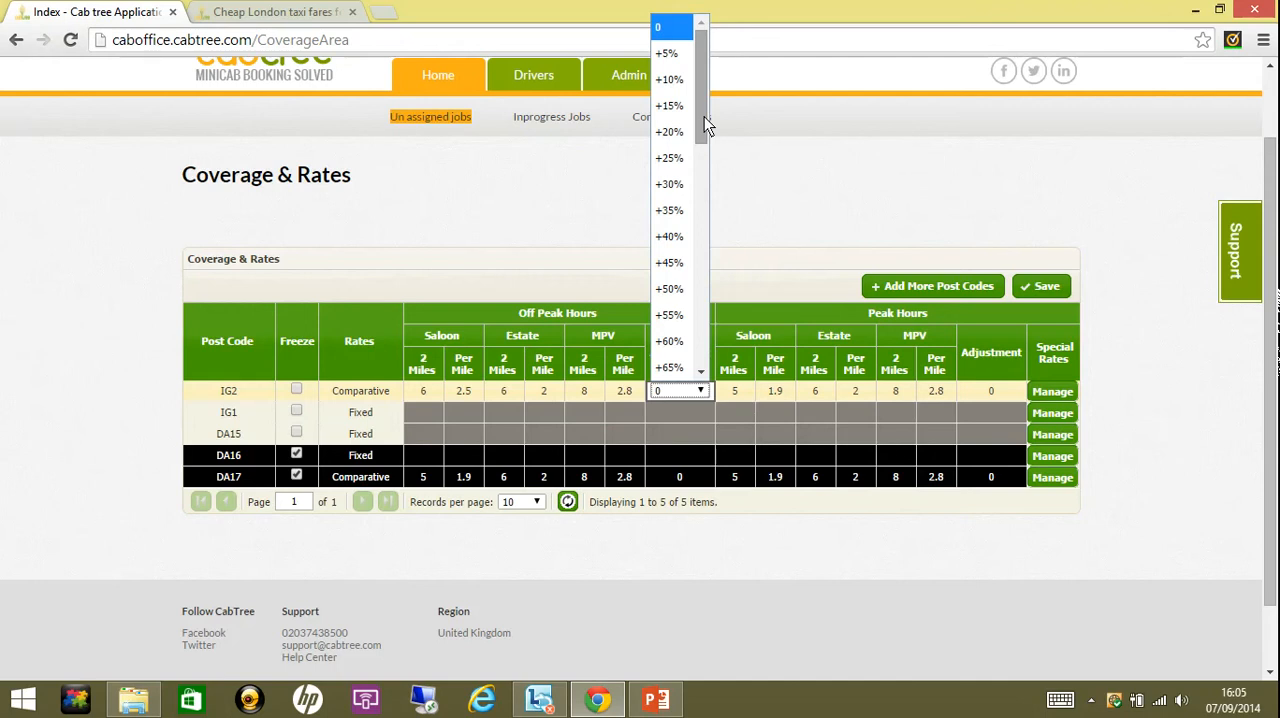
drag(705, 118, 708, 252)
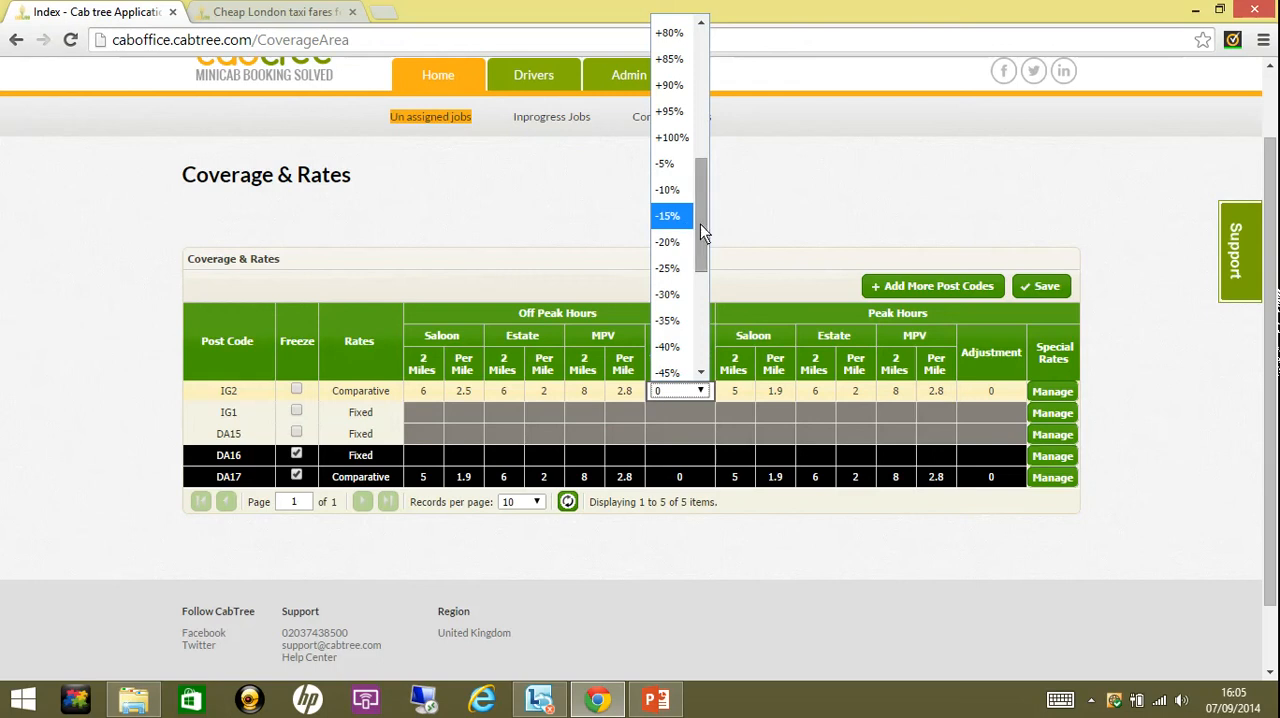
drag(700, 224, 702, 164)
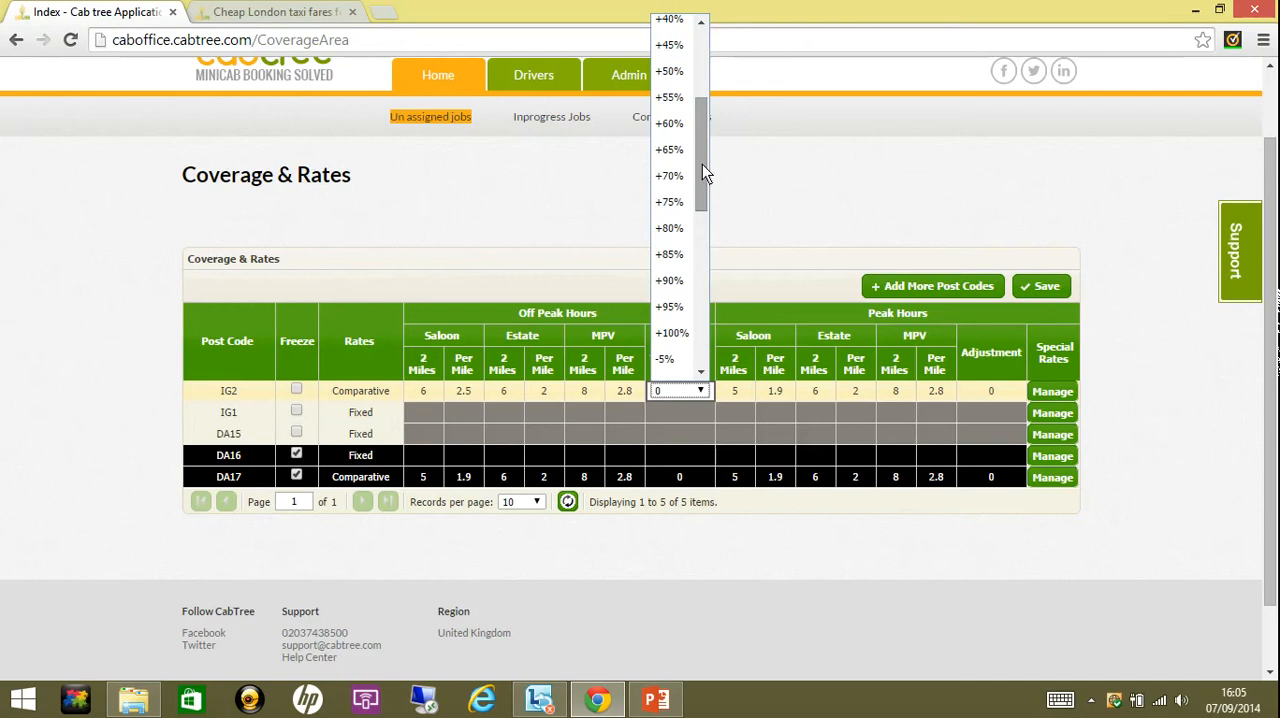
drag(702, 165, 702, 89)
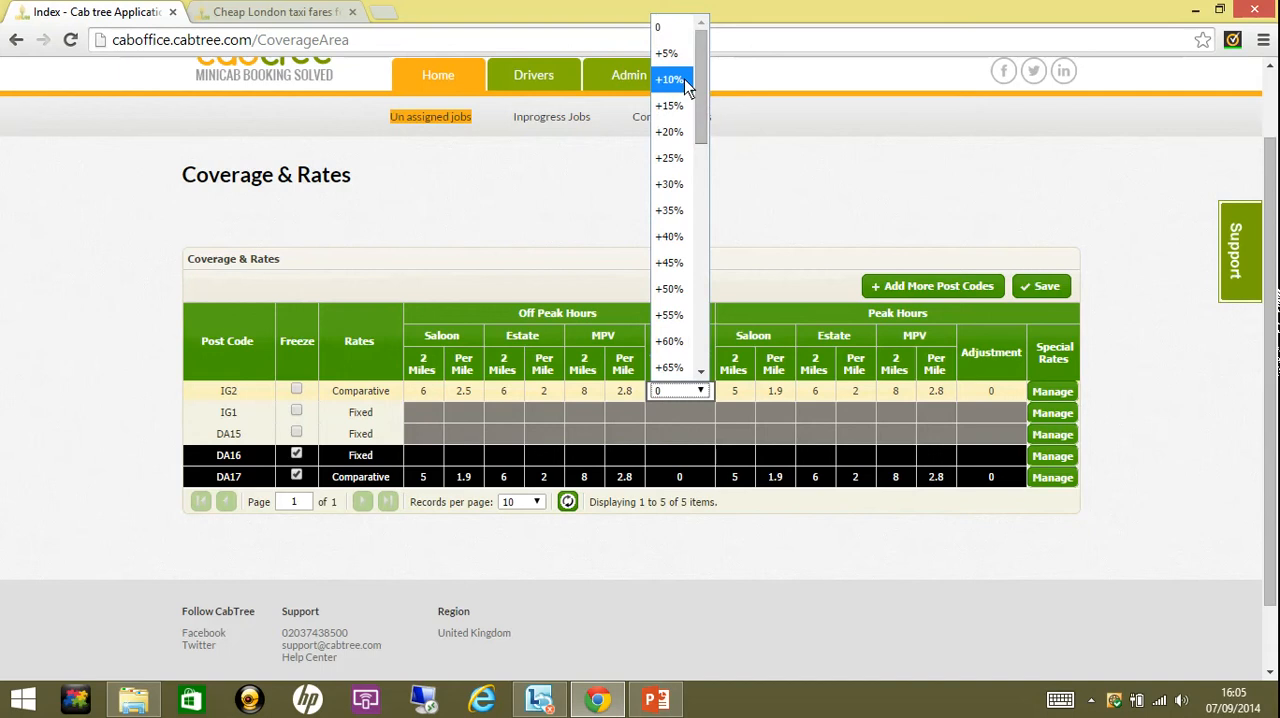
click(678, 34)
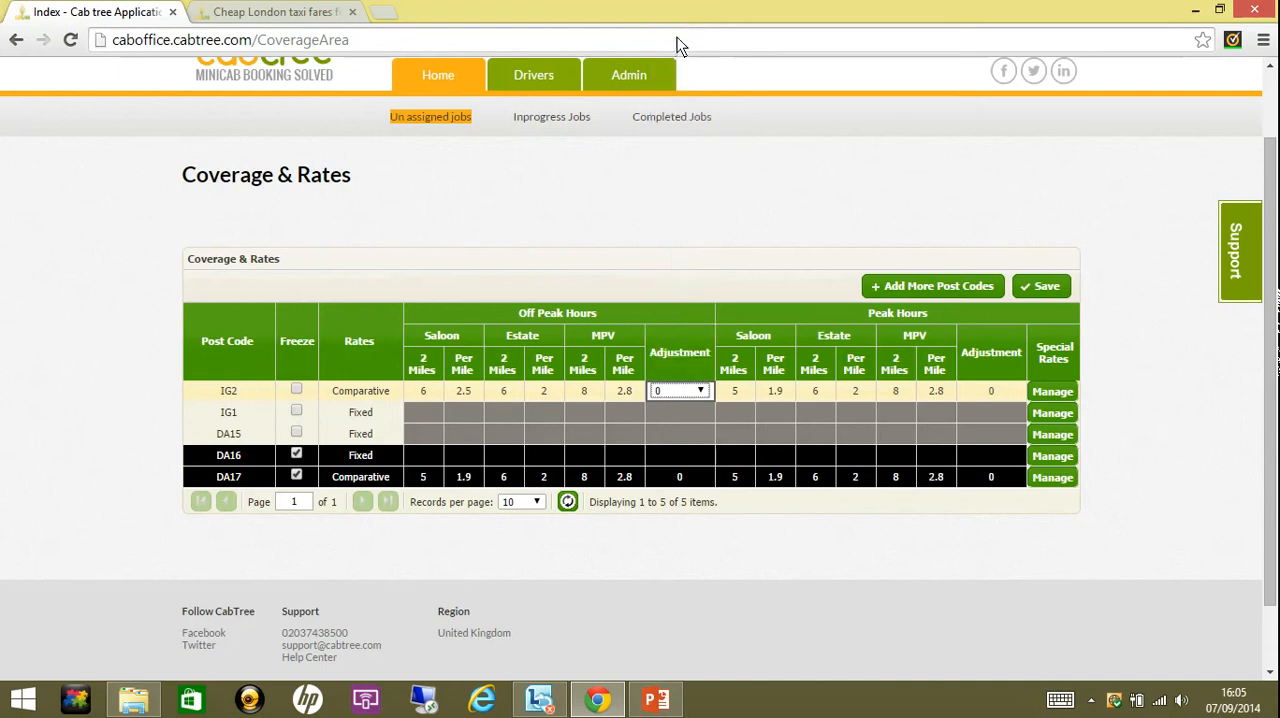
- Set IG2's peak-hour Saloon rates to 7 for the first 2 miles and 2.7 per mile
click(738, 394)
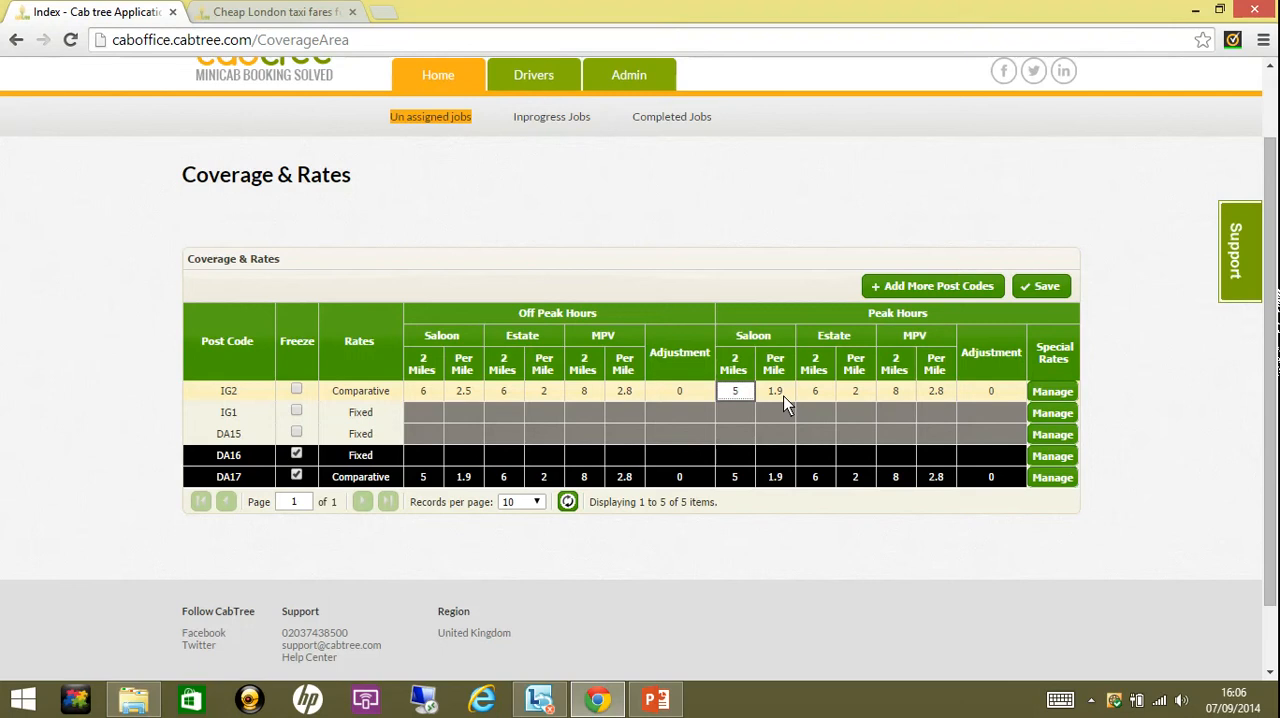
key(ctrl+a)
text(7)
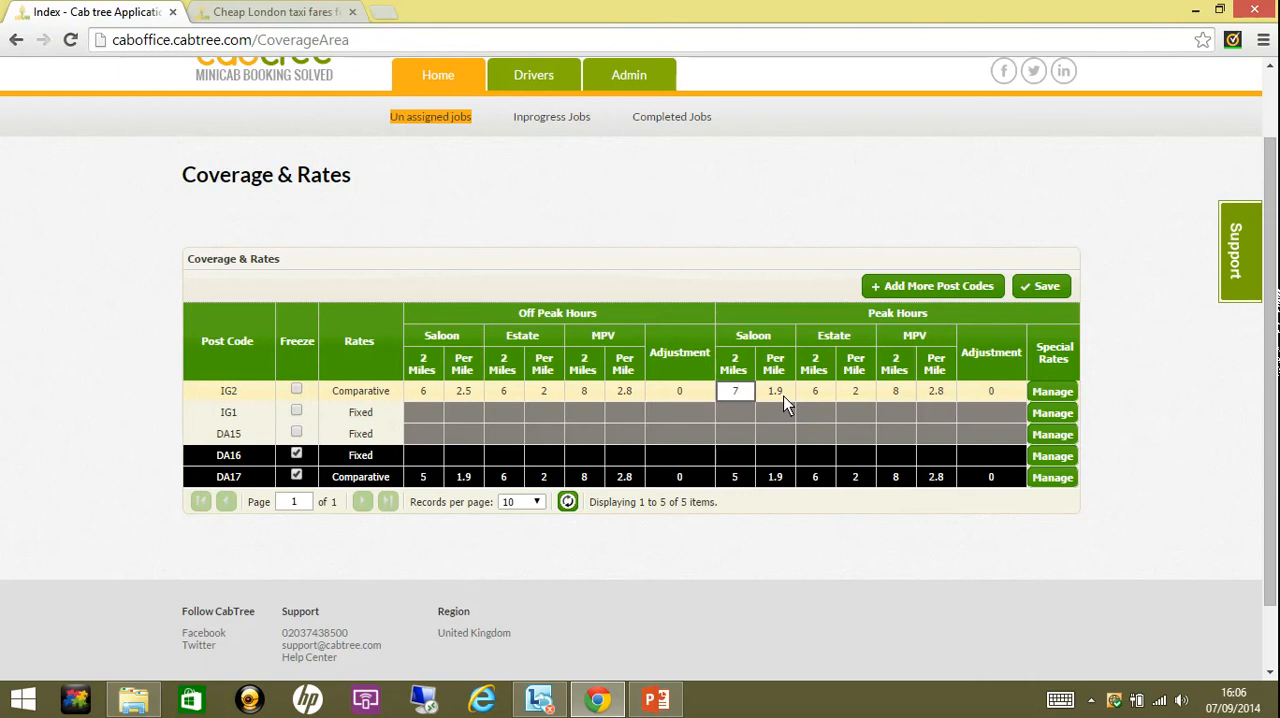
click(784, 397)
click(784, 397)
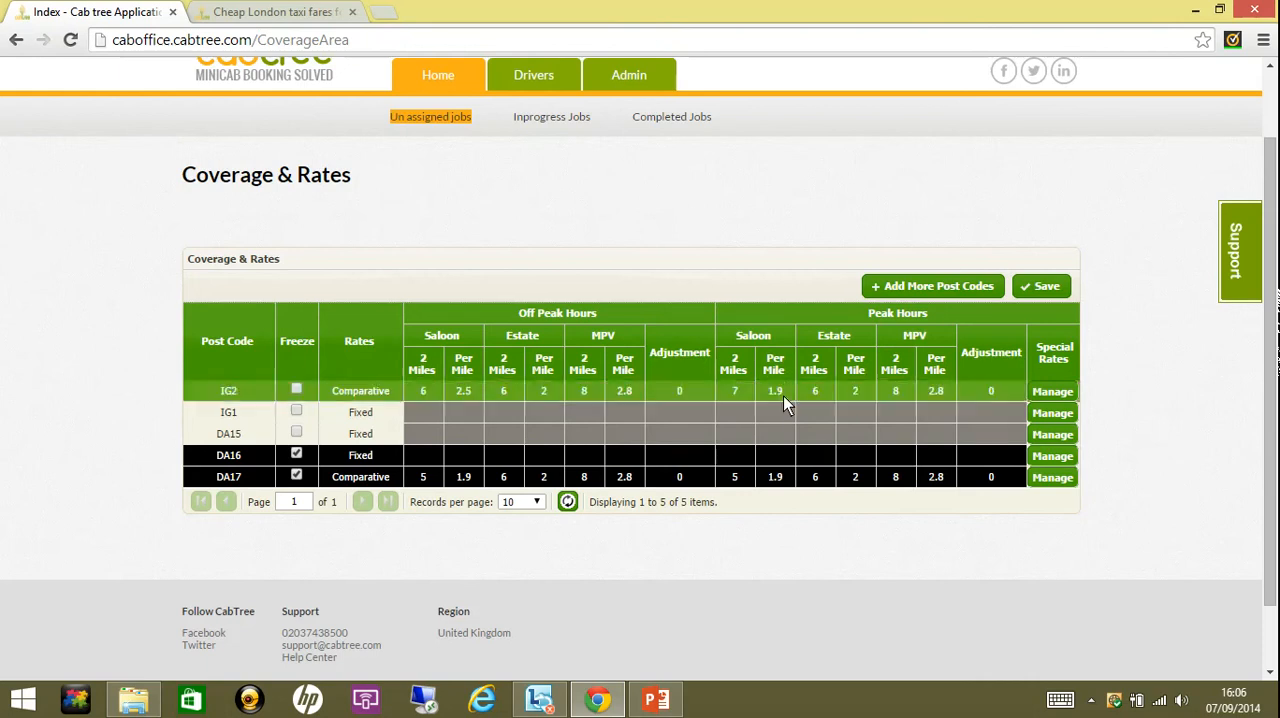
double_click(784, 397)
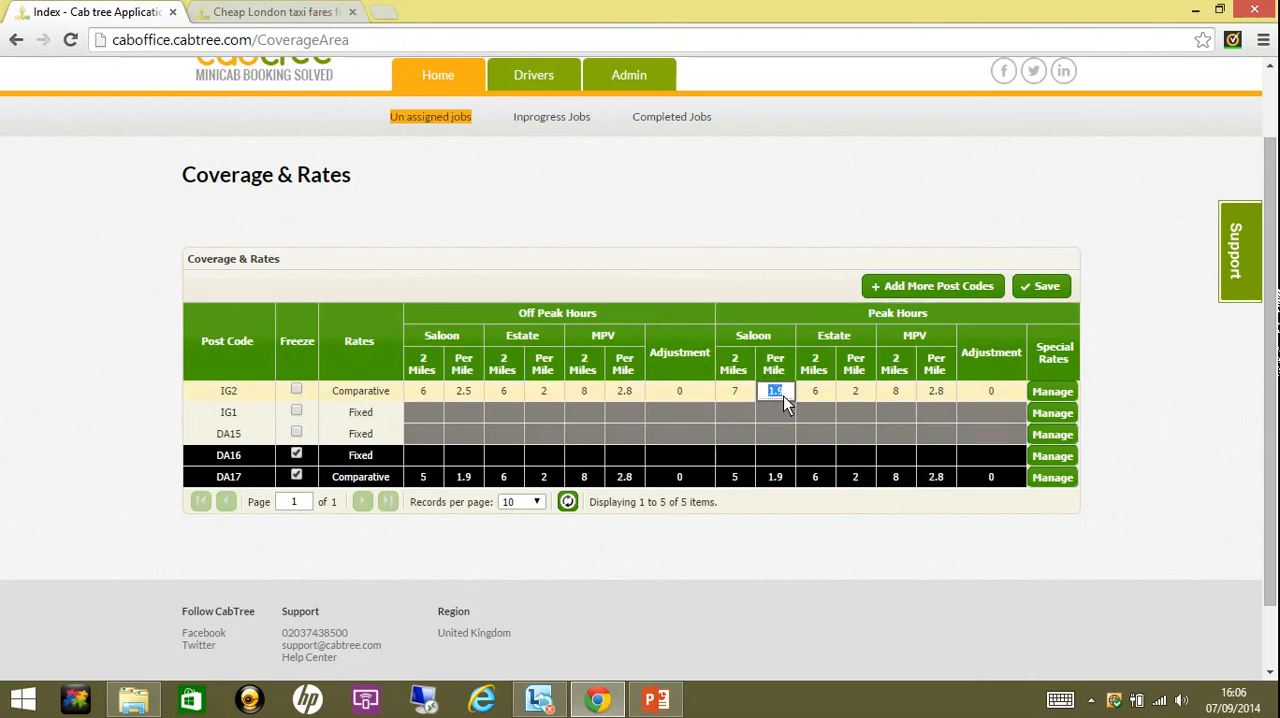
text(2.7)
click(826, 400)
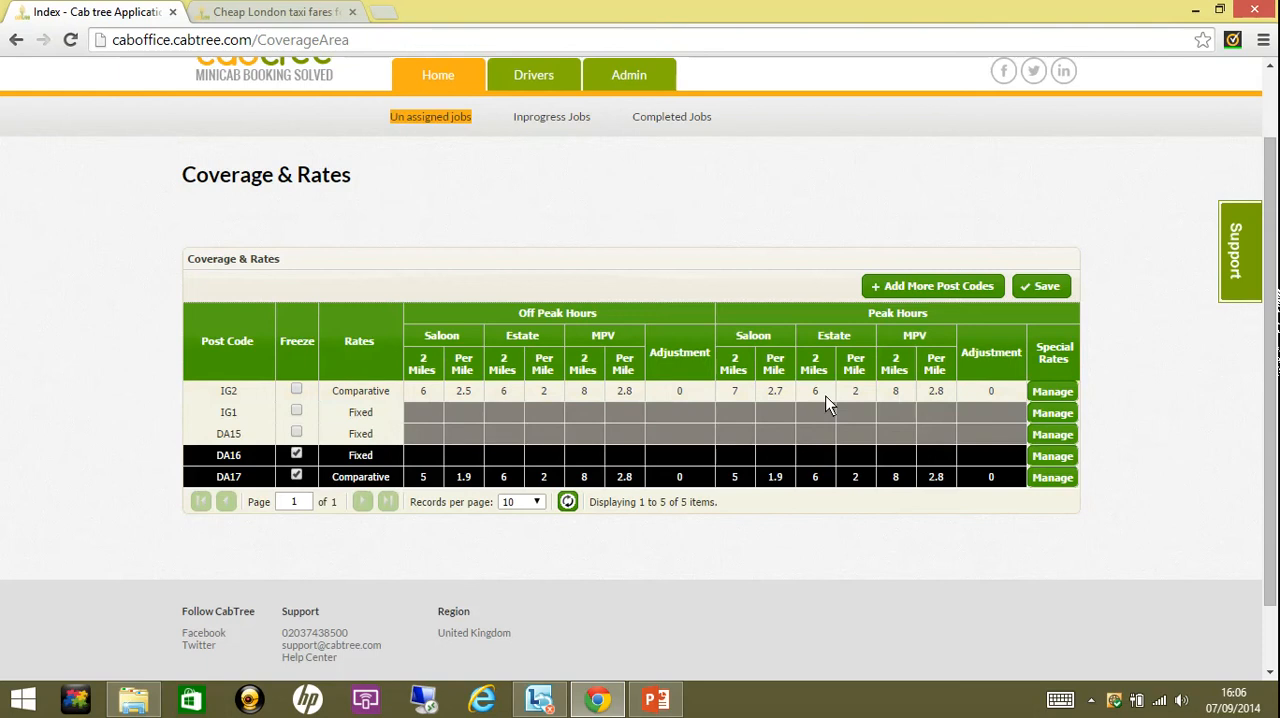
click(391, 397)
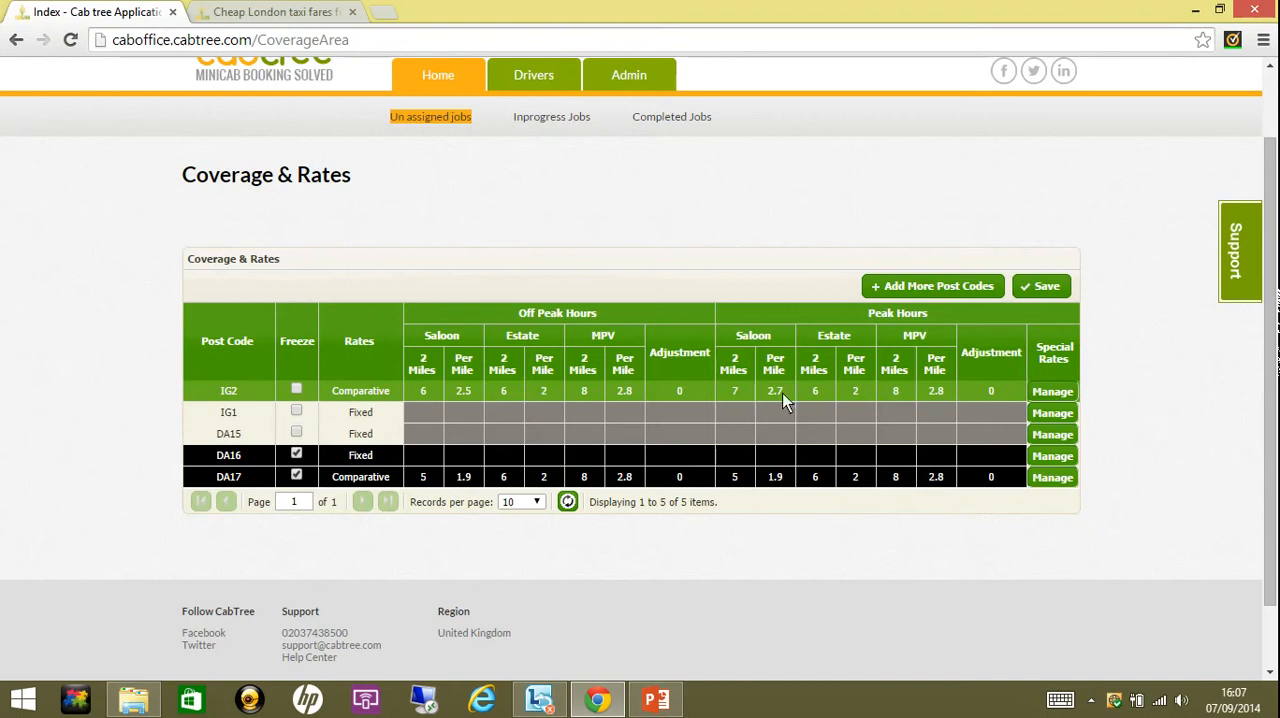
- Add London City Airport as a special place in IG2's special rates
click(1050, 390)
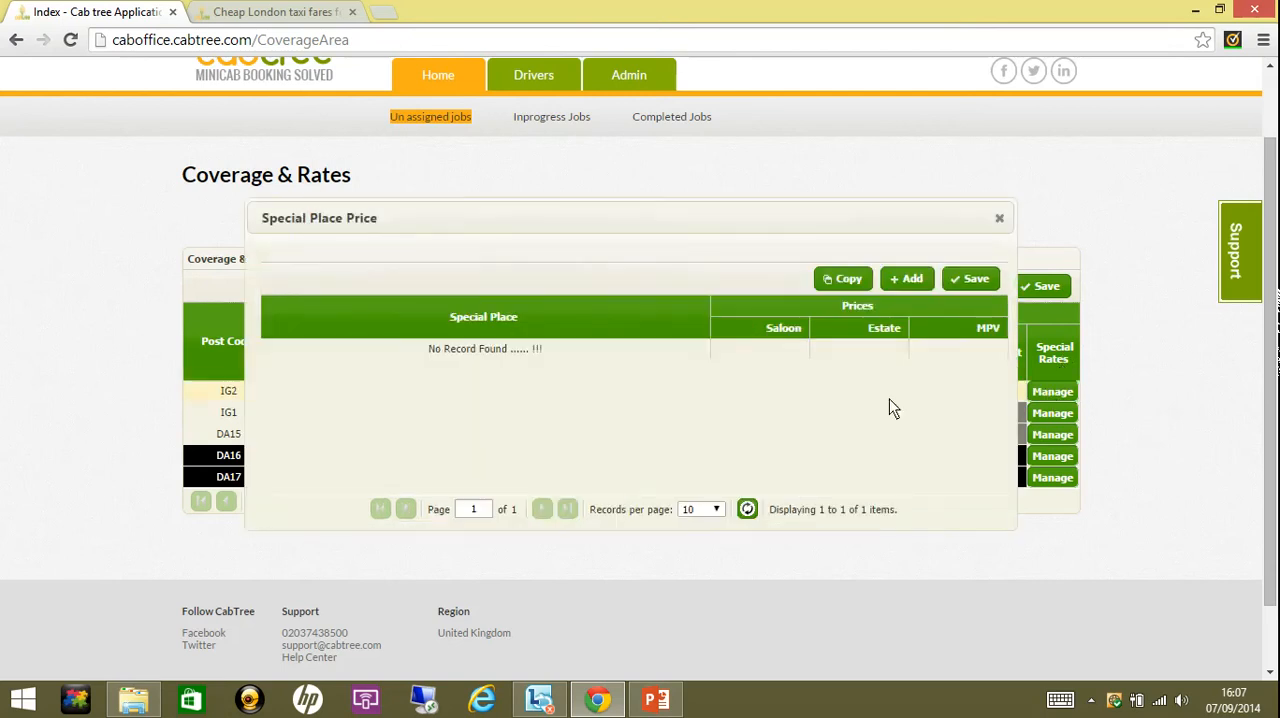
click(922, 284)
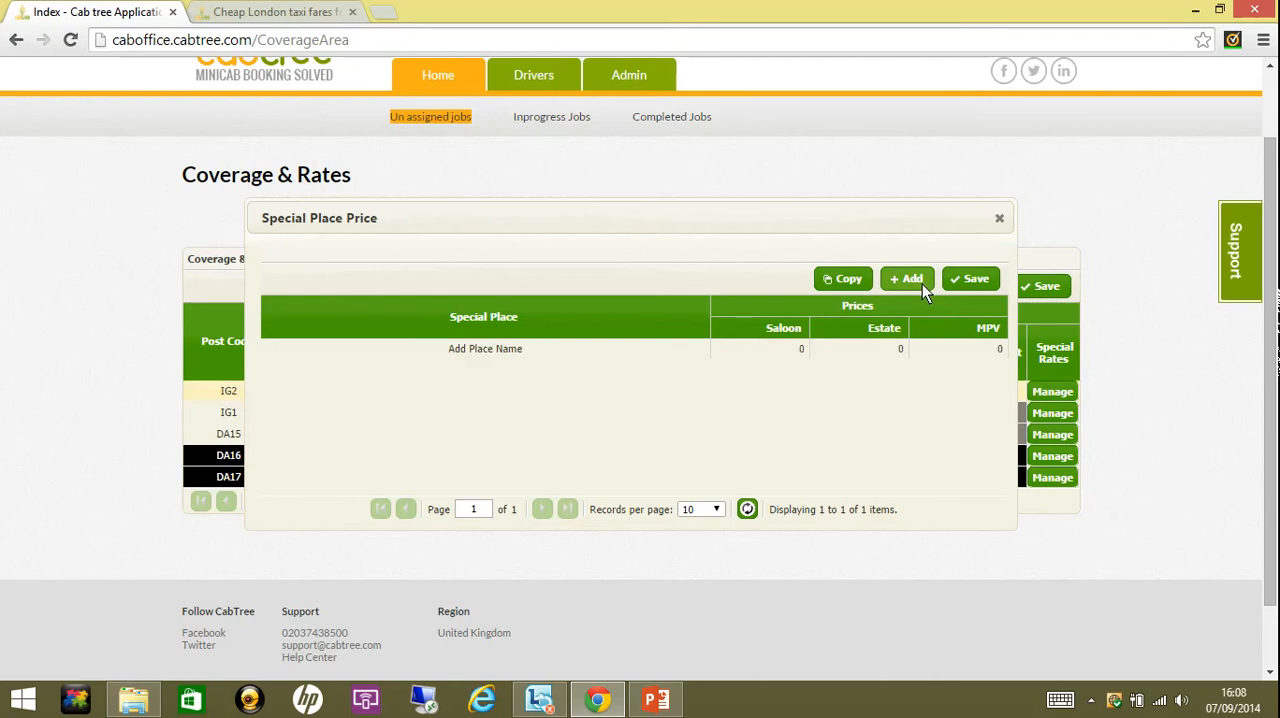
click(700, 356)
click(698, 350)
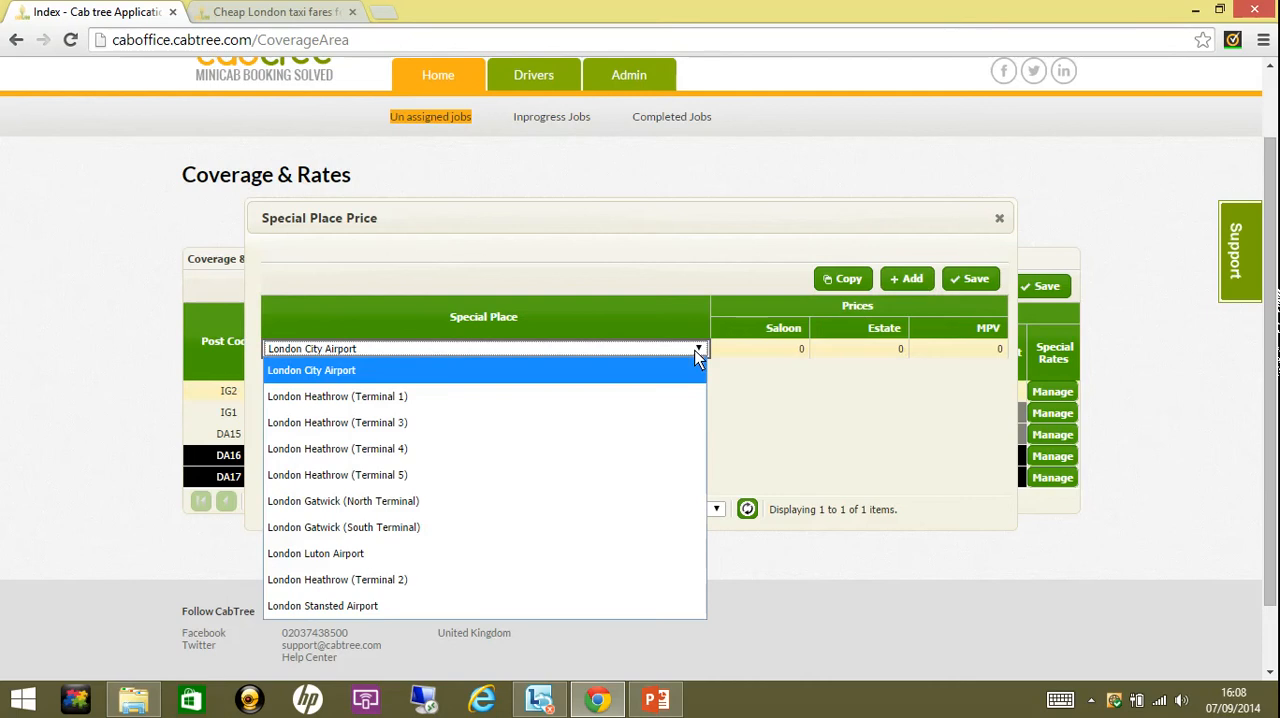
click(669, 374)
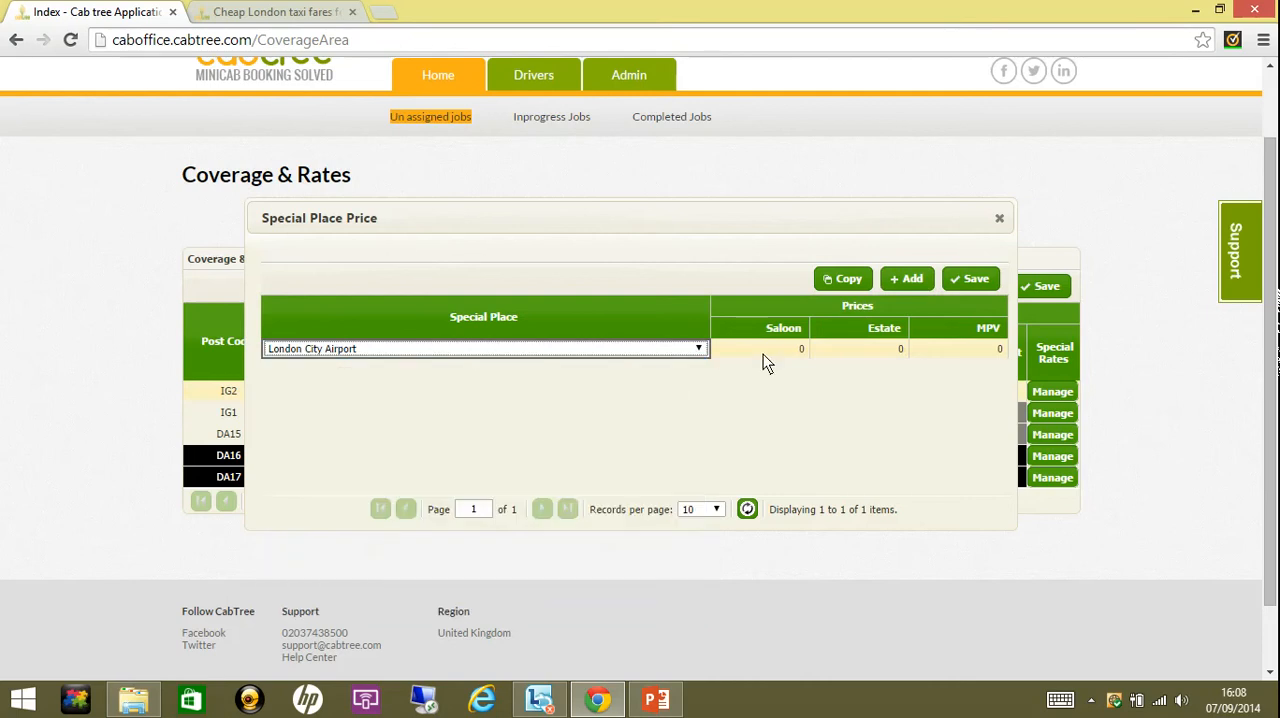
- Set IG2's London City Airport prices to 18 for Saloon, 20 for Estate and 25 for MPV, and save them
click(763, 354)
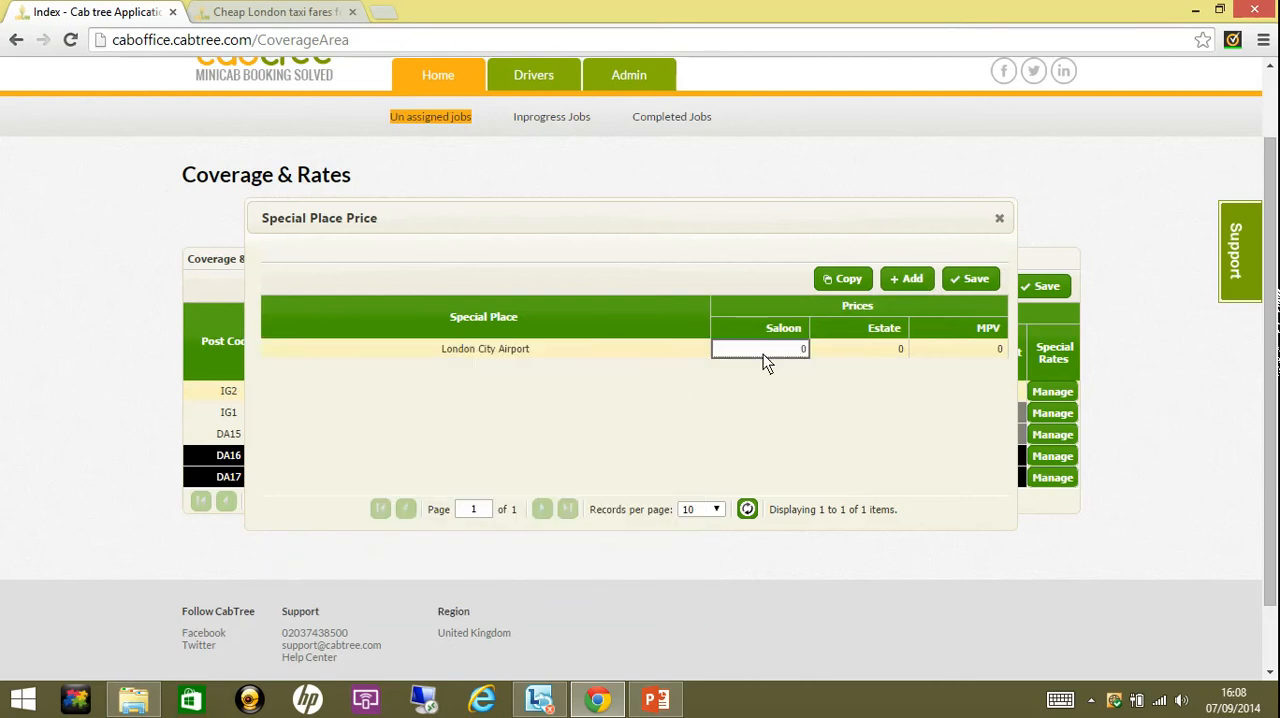
double_click(763, 354)
text(18)
click(841, 354)
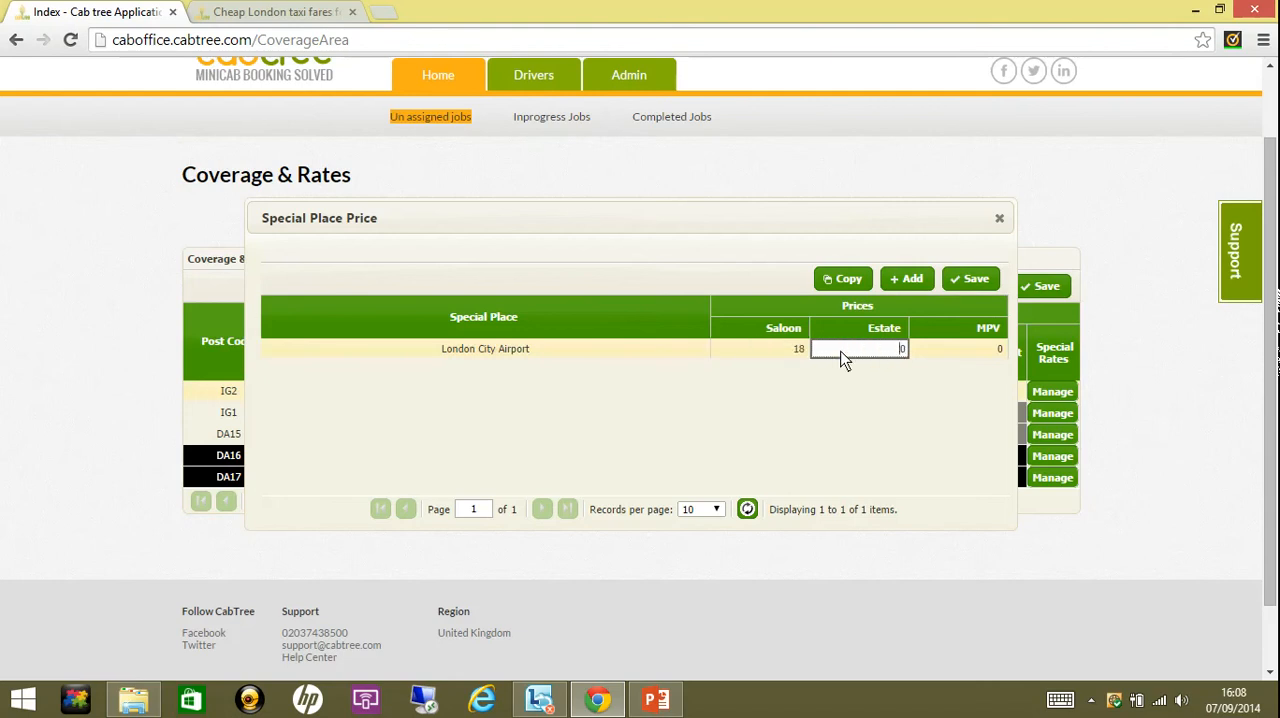
text(2)
click(927, 362)
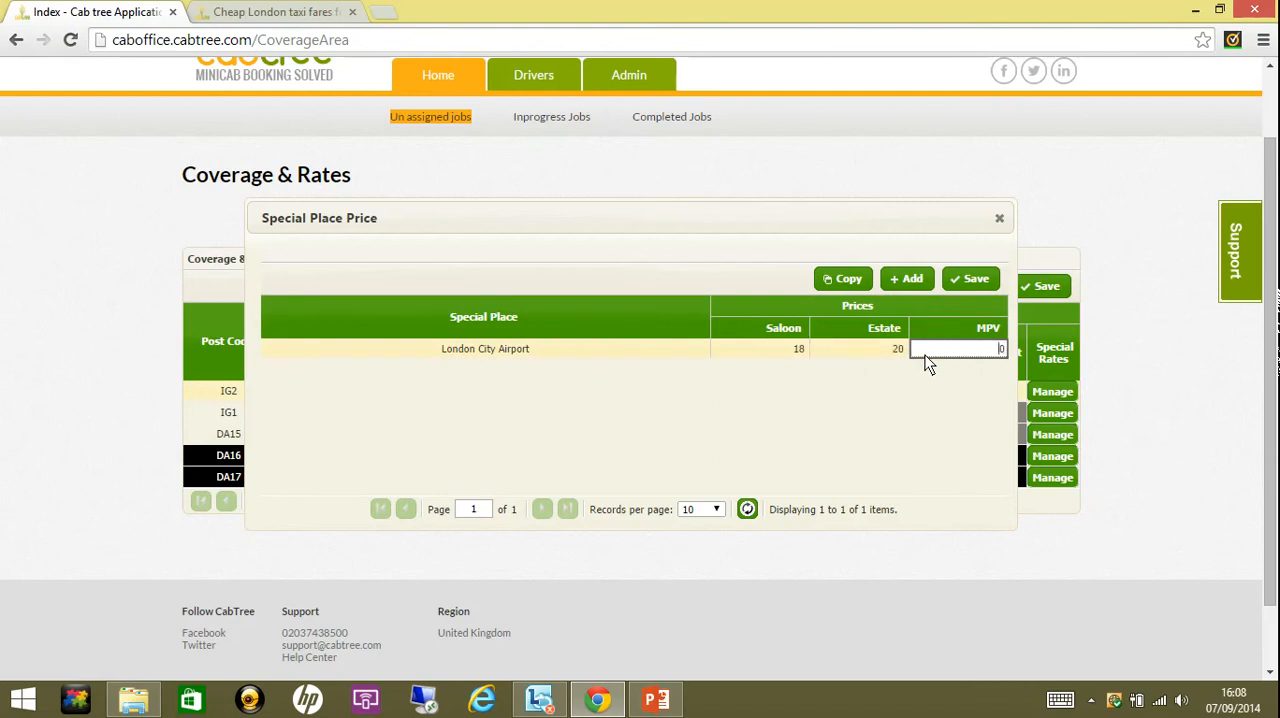
key(Delete)
text(25)
click(975, 285)
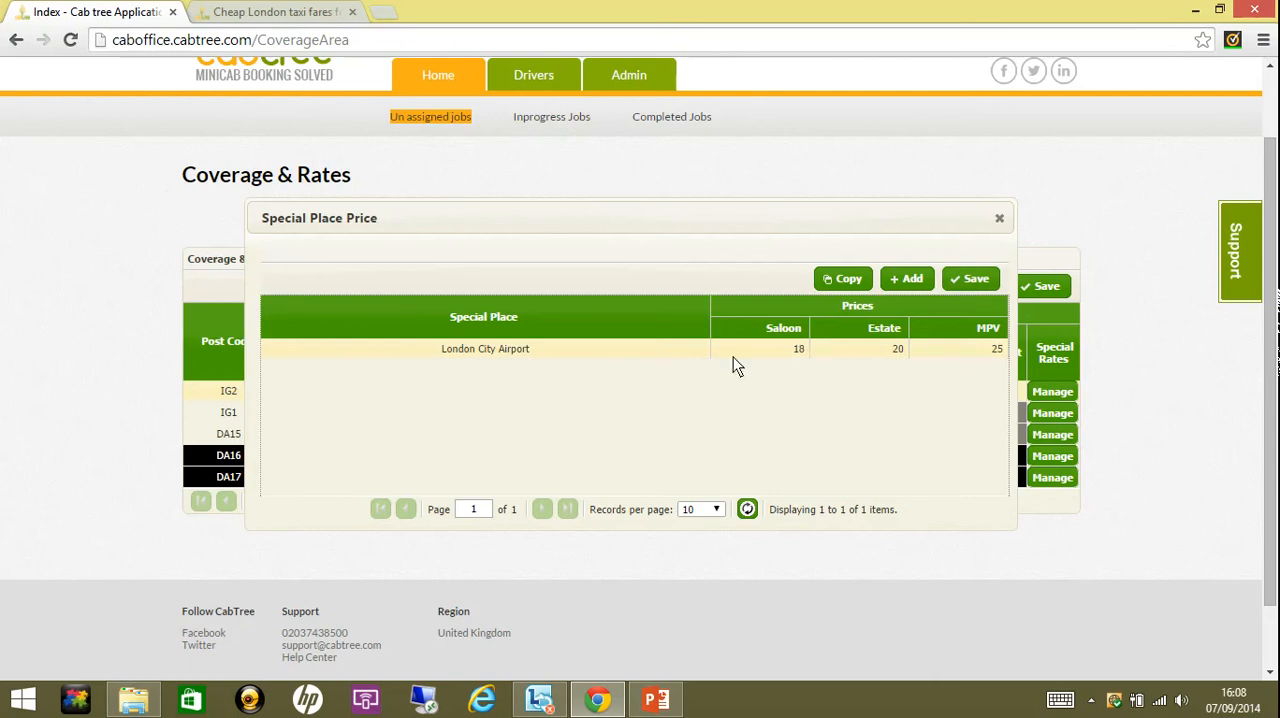
- Examine the airports offered for a second special place entry of IG2 and close the special place prices without saving
click(897, 281)
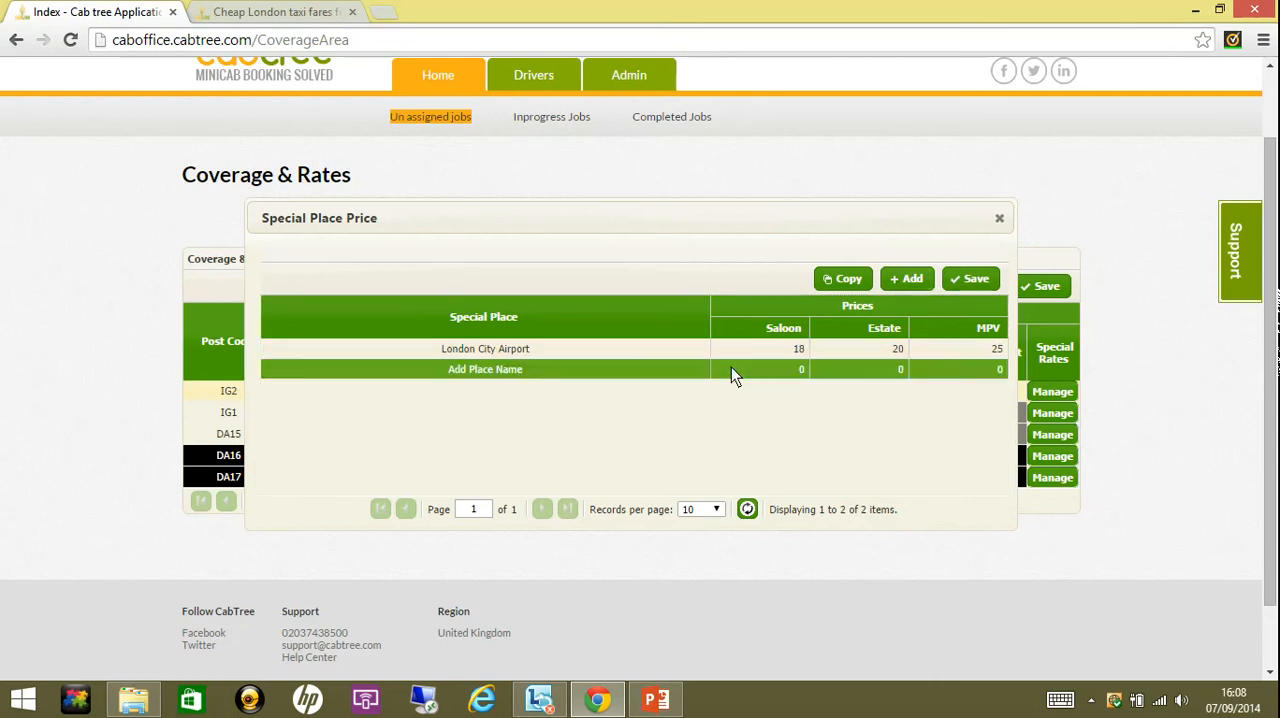
click(703, 368)
click(703, 368)
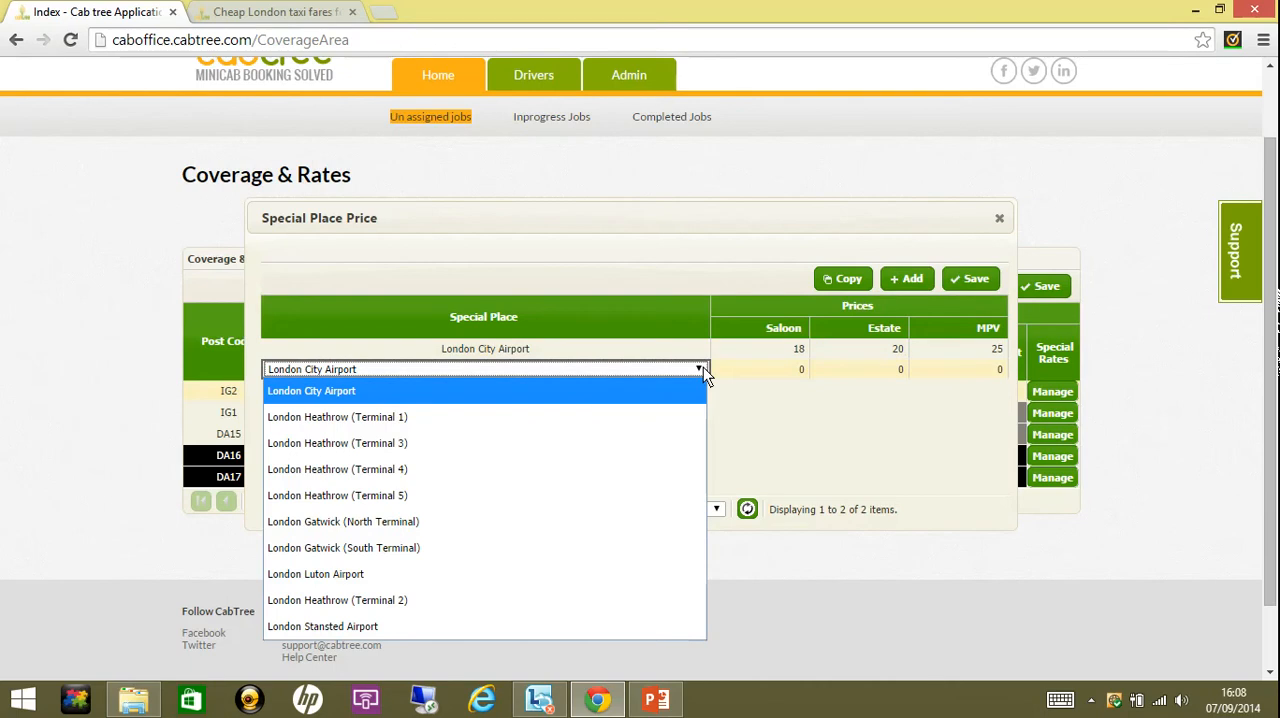
click(778, 412)
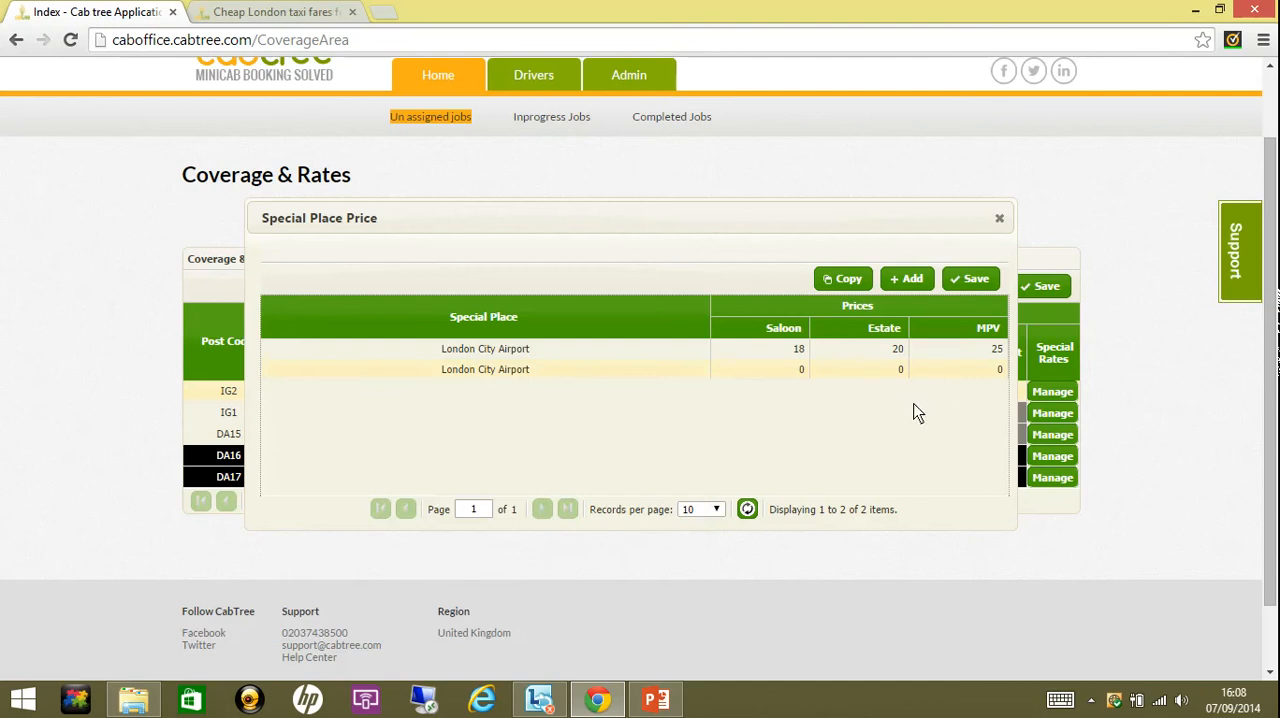
click(1001, 217)
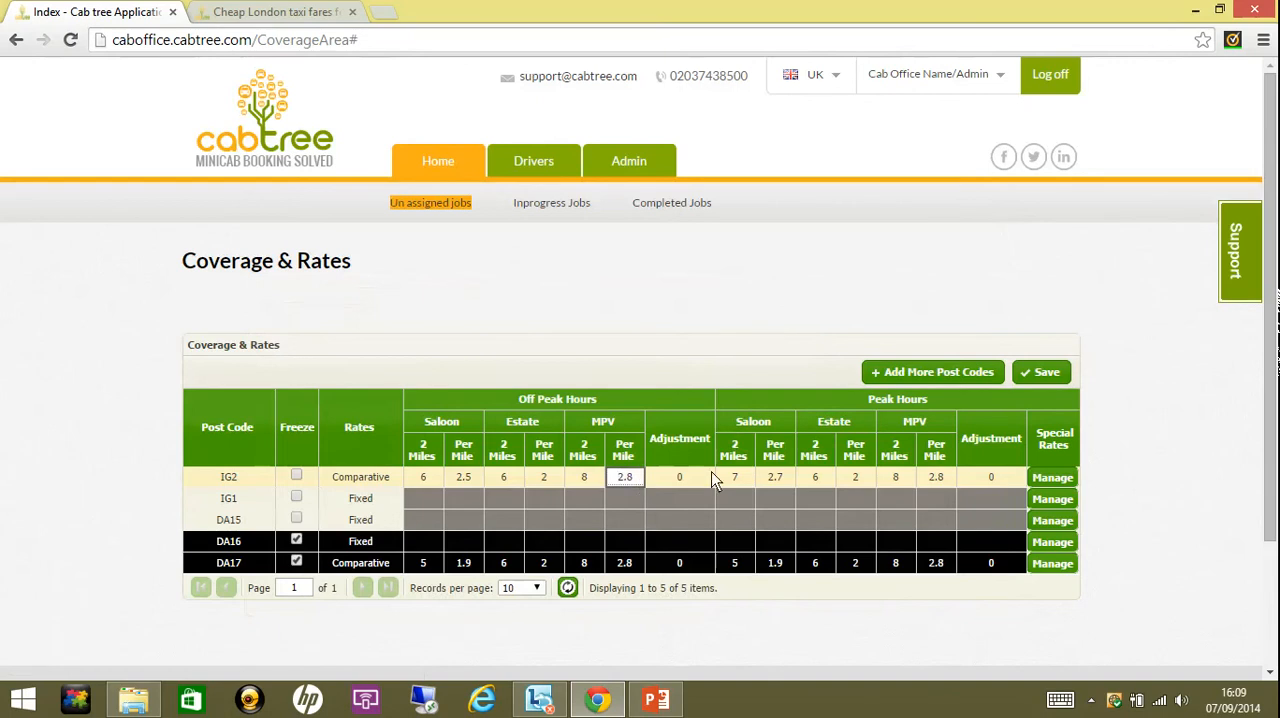
click(1014, 498)
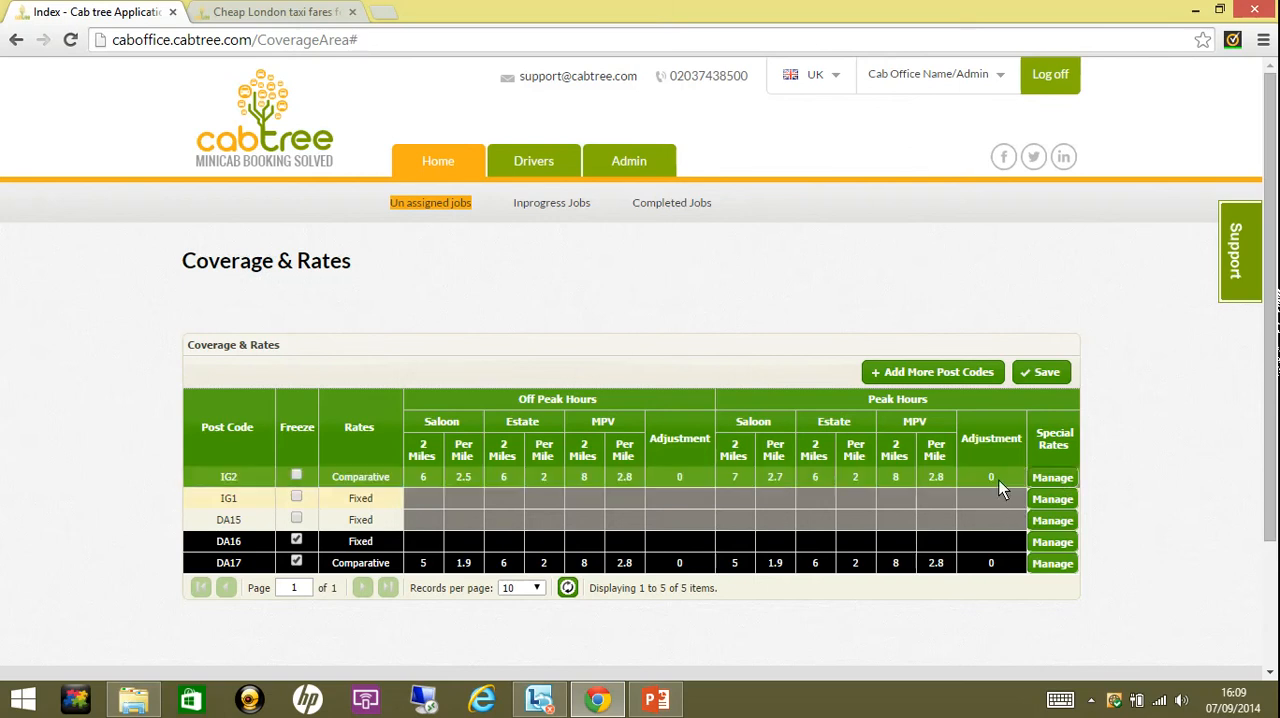
click(999, 480)
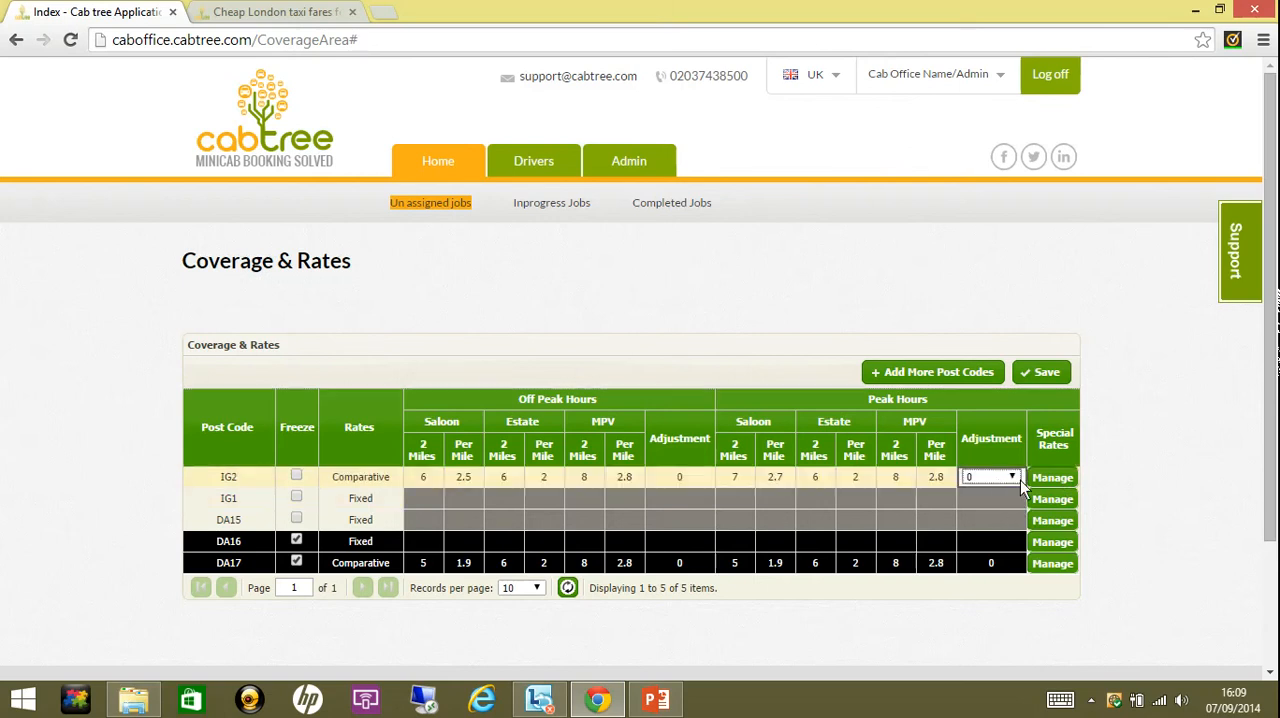
click(996, 494)
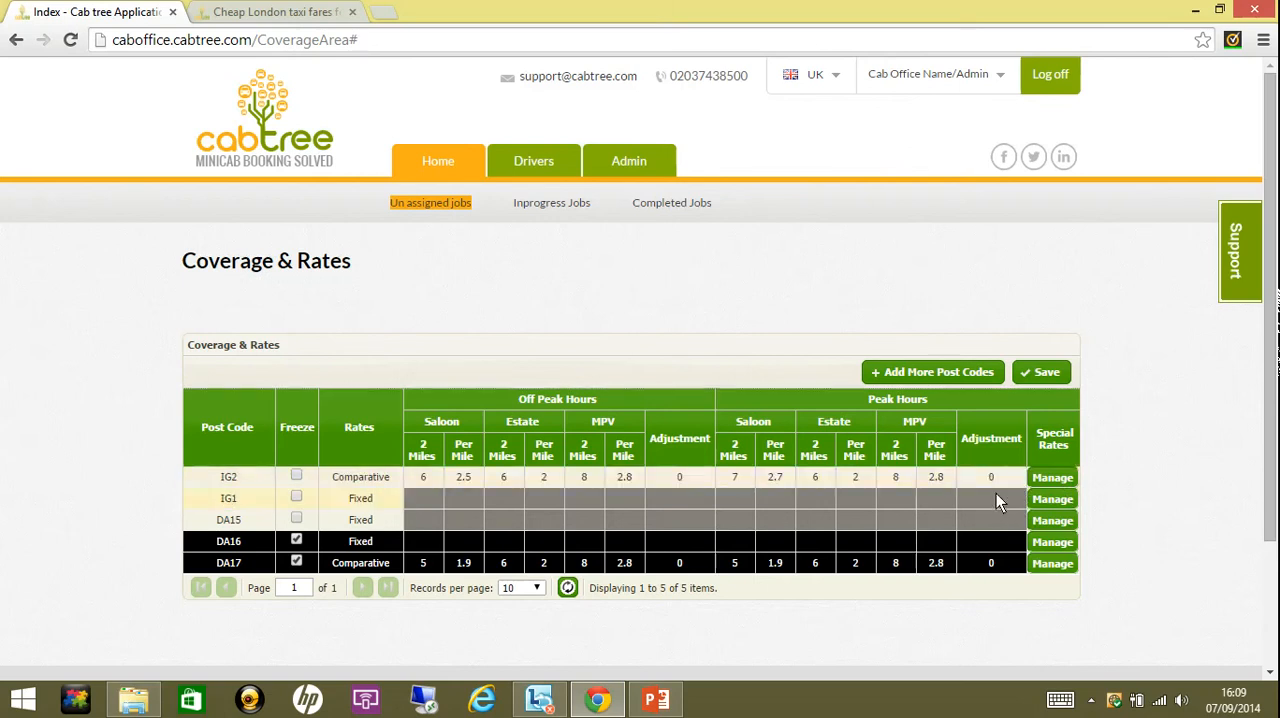
- Add London City Airport as a special place in IG1's special rates
click(1050, 499)
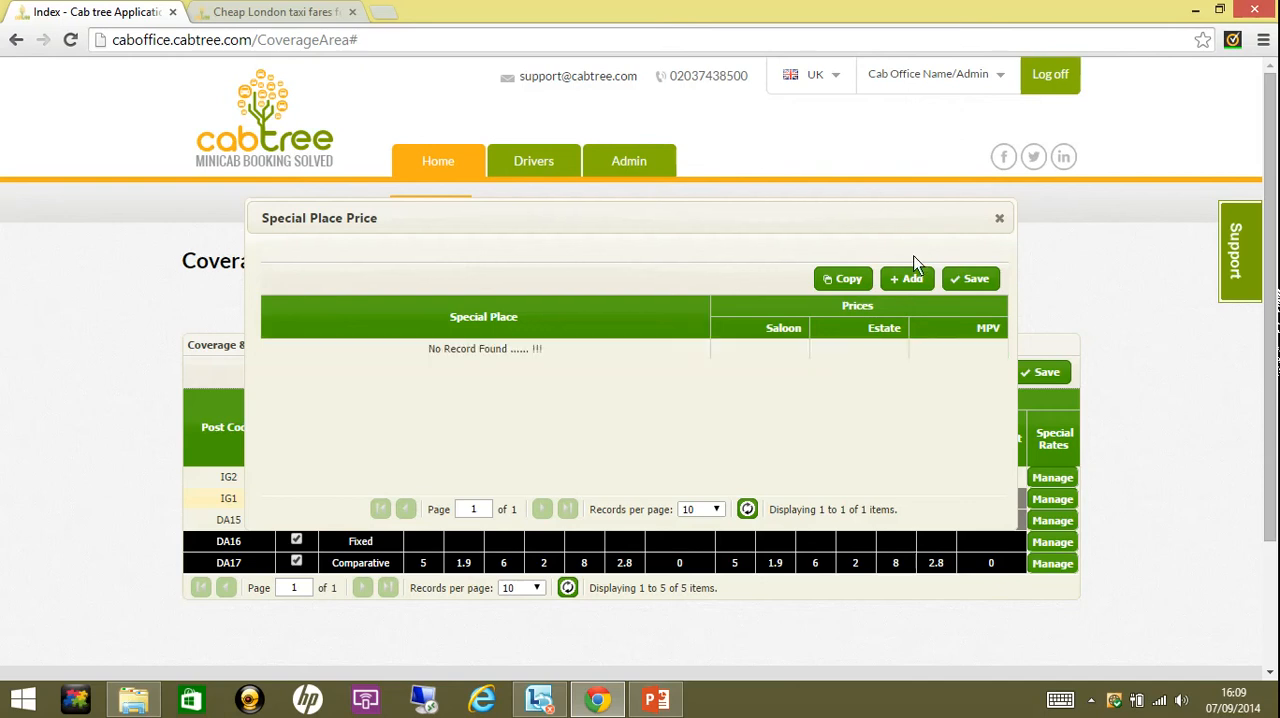
click(908, 280)
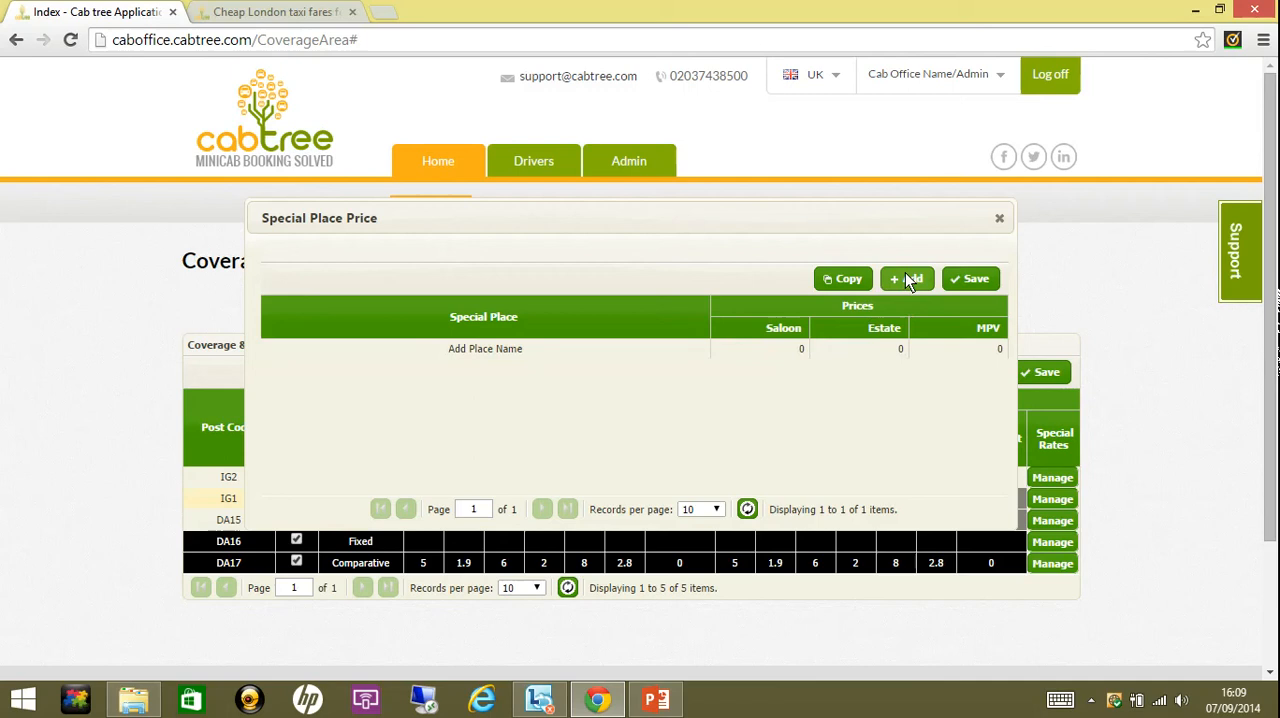
click(701, 348)
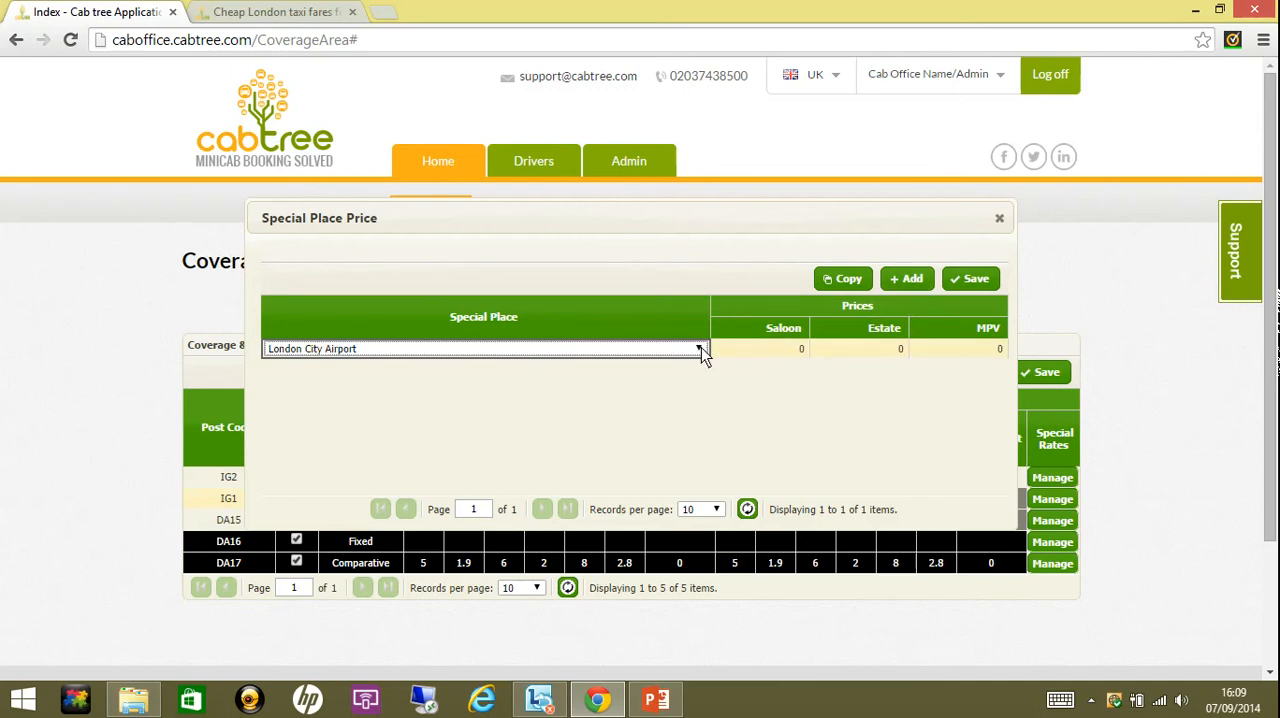
click(700, 349)
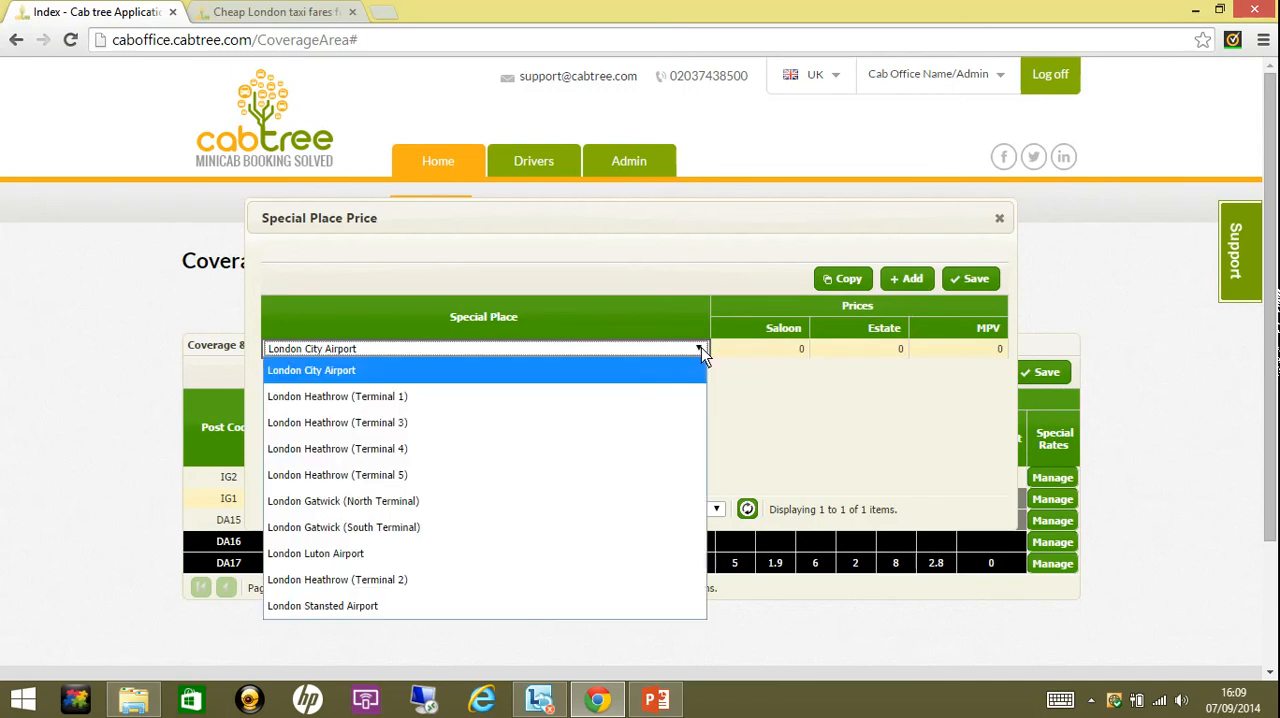
click(683, 368)
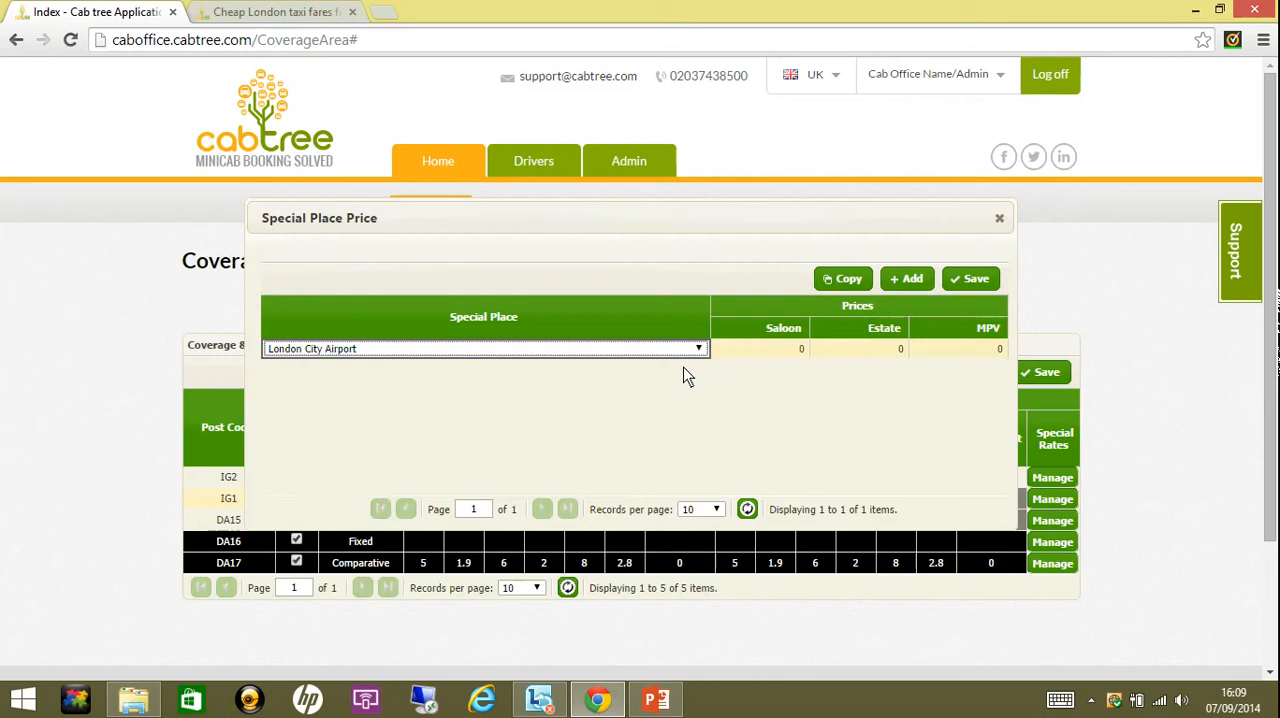
- Set IG1's London City Airport prices to 15 for Saloon, 16 for Estate and 22 for MPV, and save the prices and coverage rates
click(764, 347)
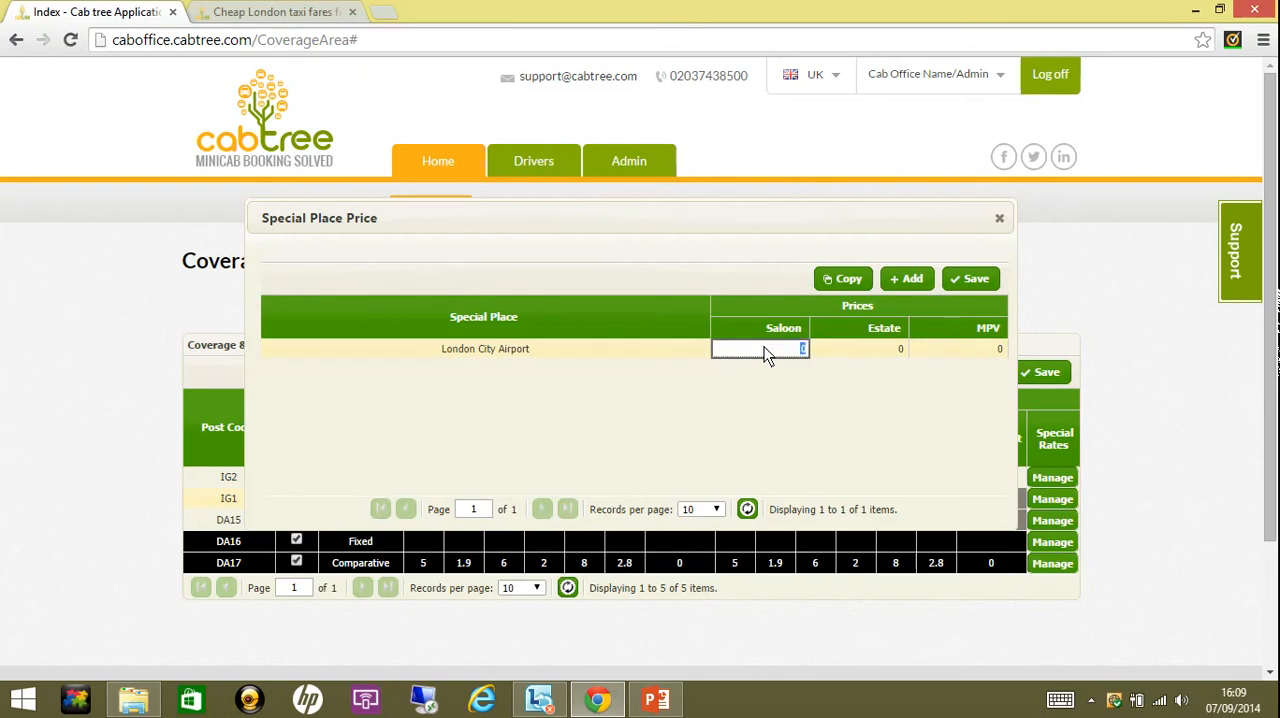
text(15)
click(888, 355)
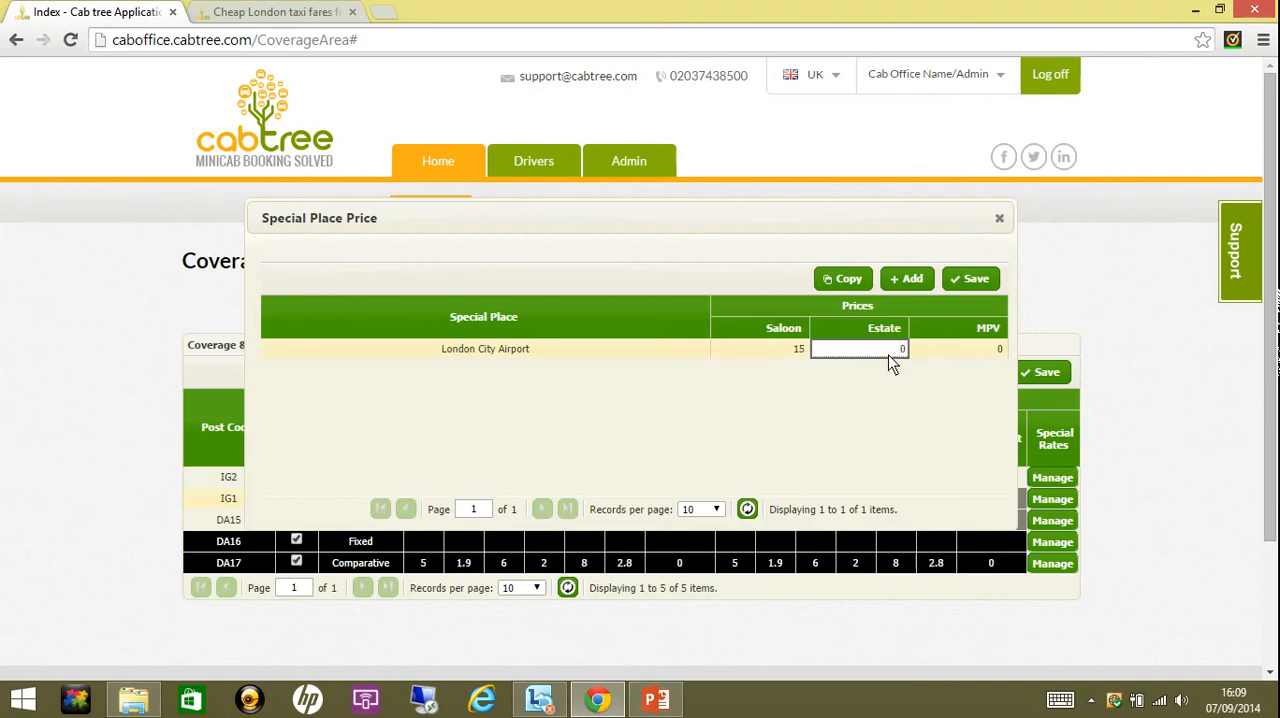
text(16)
click(947, 352)
text(22)
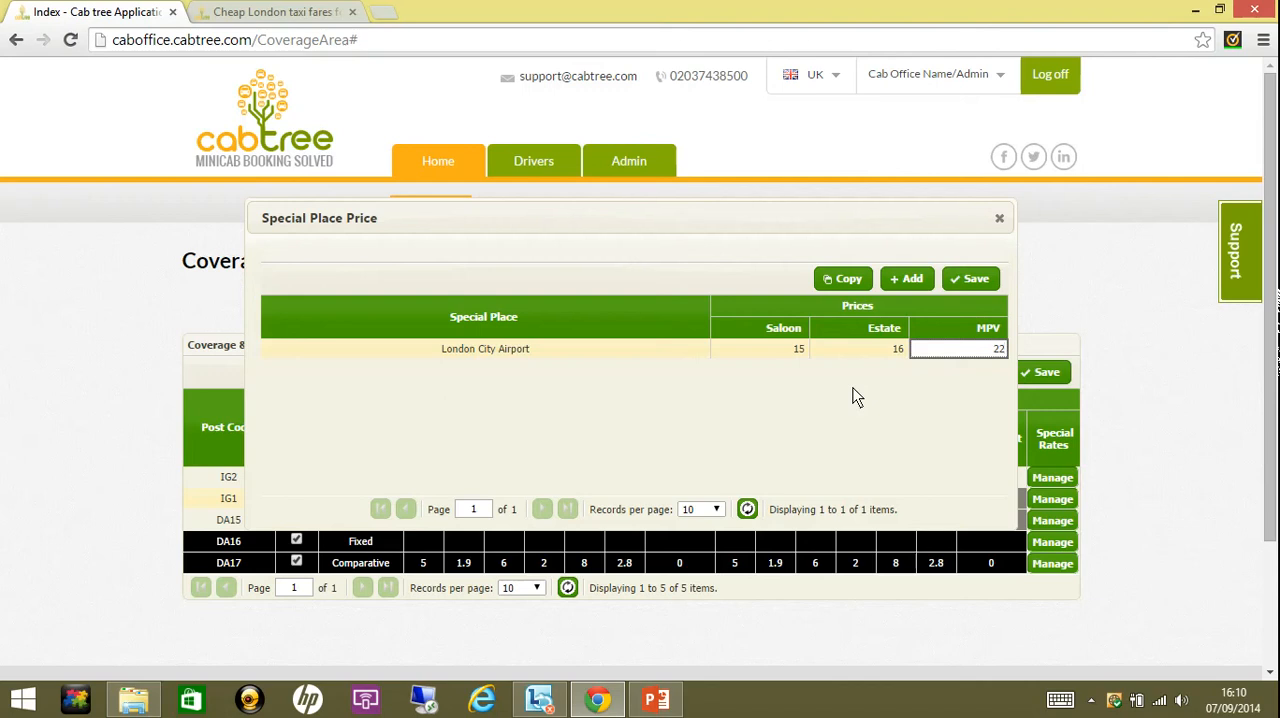
click(957, 293)
click(999, 219)
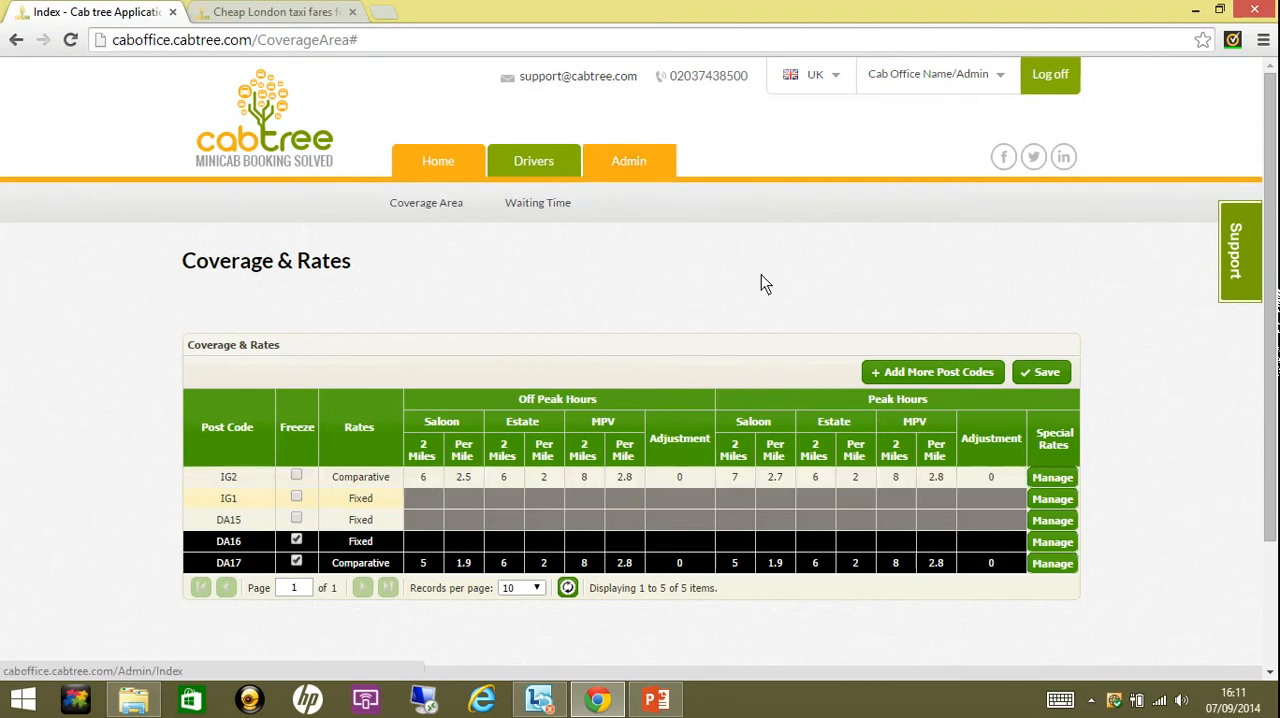
click(1043, 378)
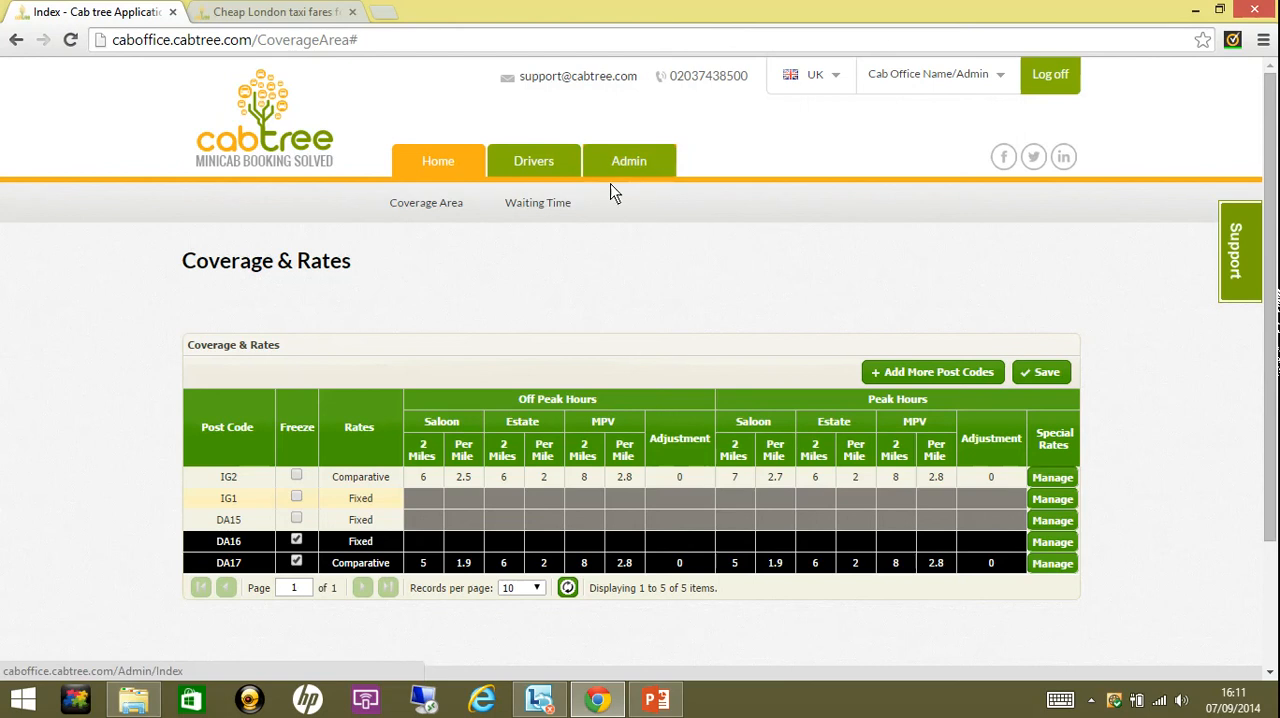
- Open the waiting time schedule and examine its hourly columns through 23:00, including the peak hours marked on Thursday and Friday
click(537, 203)
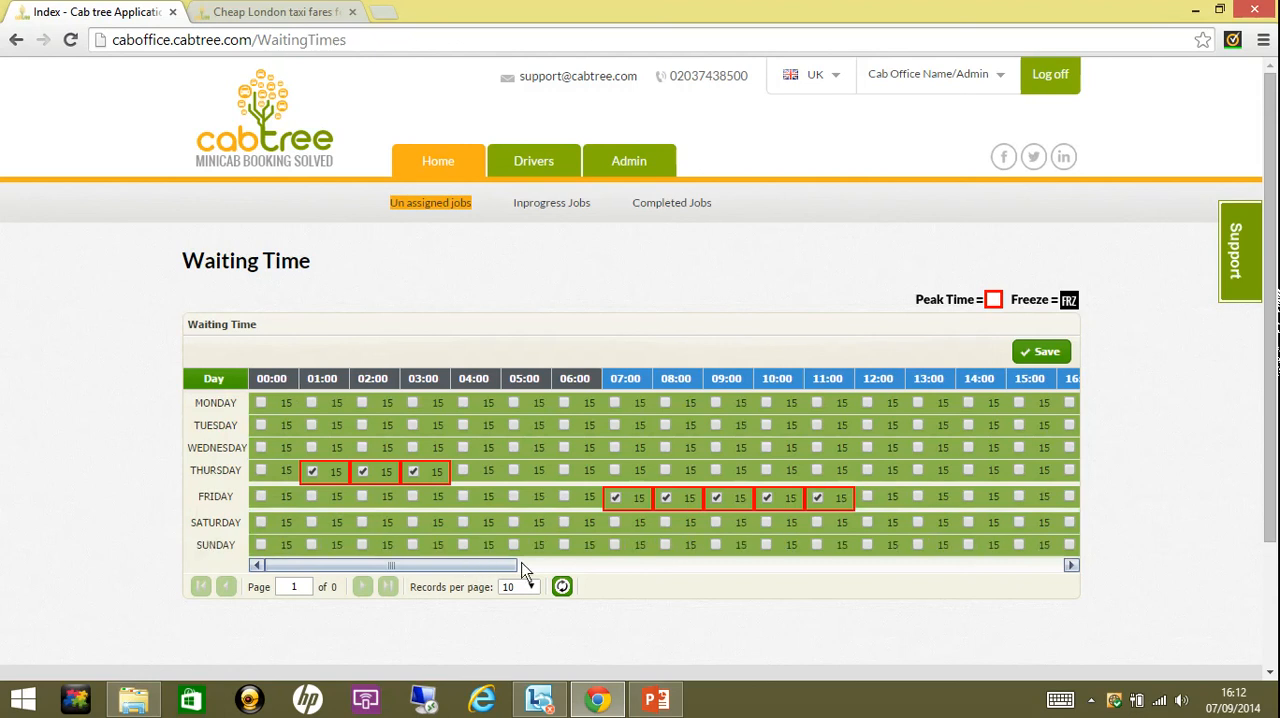
click(560, 566)
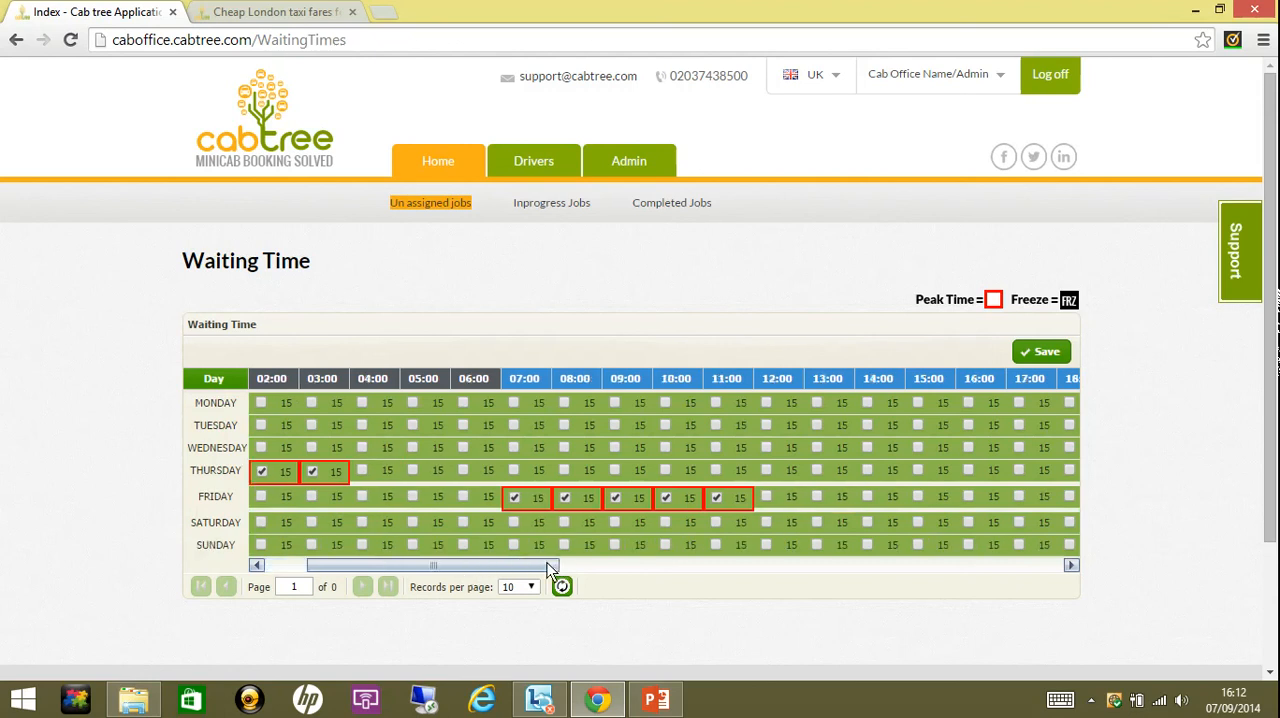
click(634, 566)
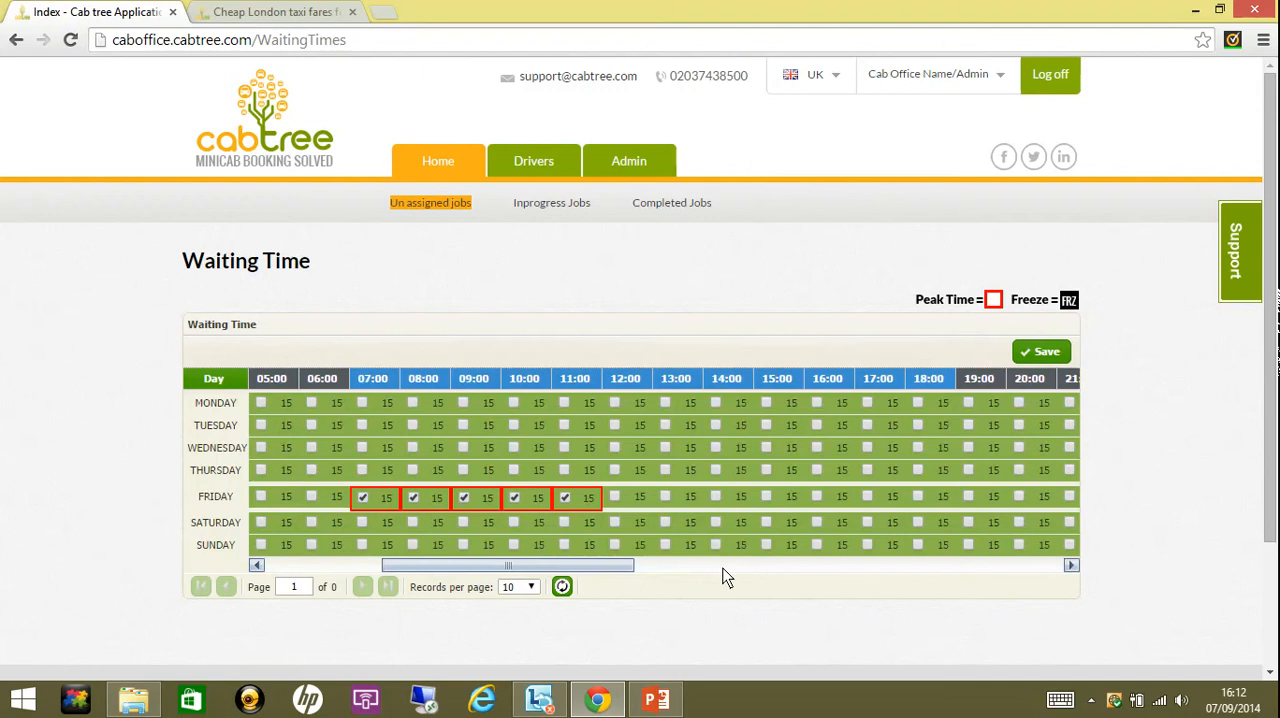
click(724, 566)
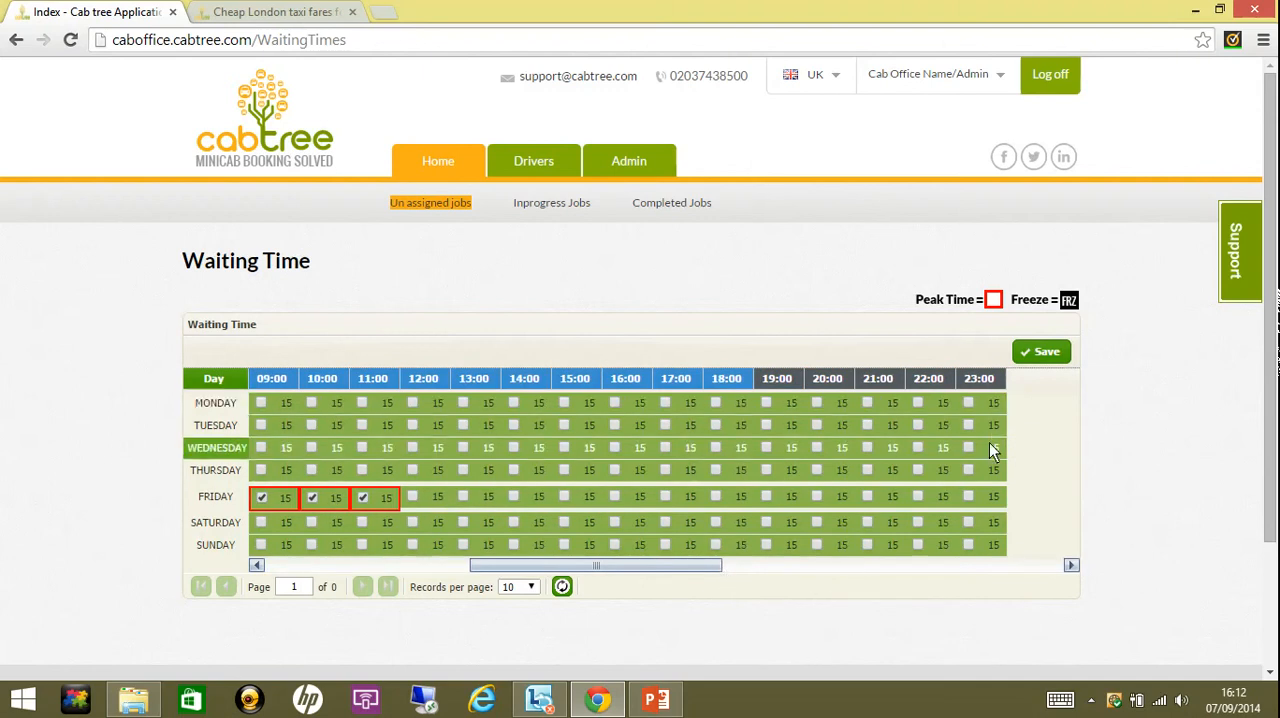
click(322, 566)
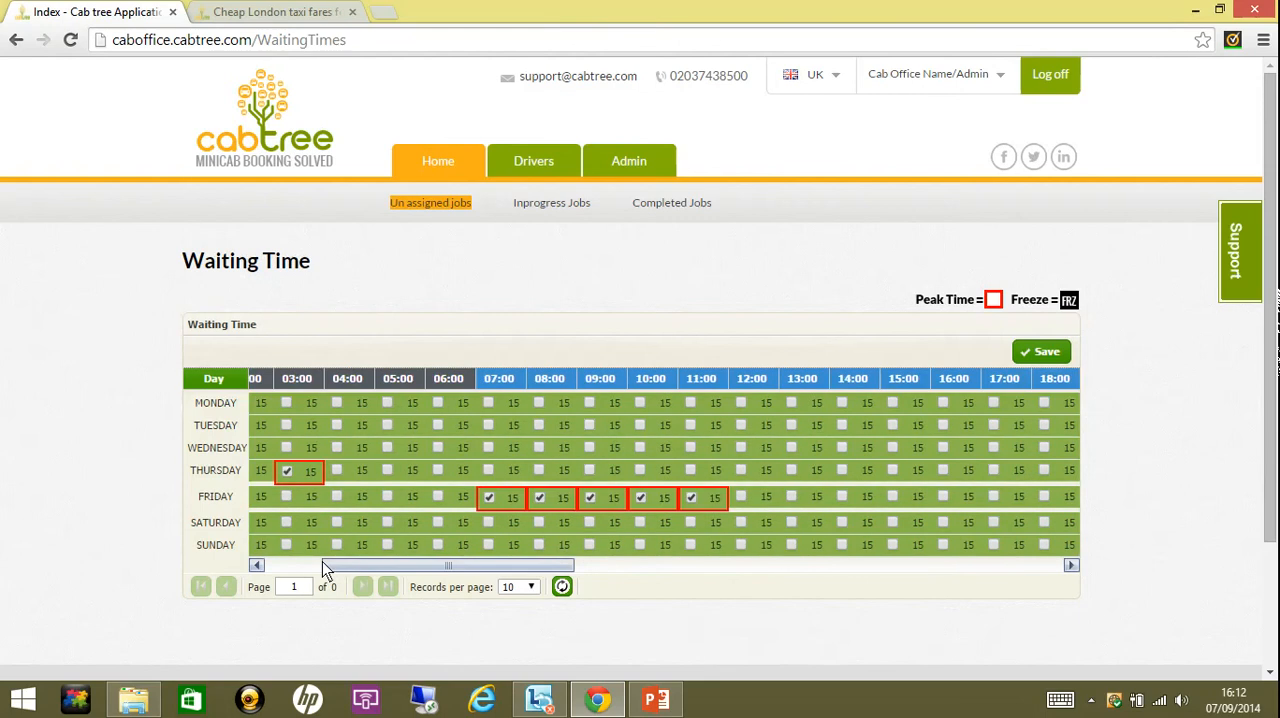
click(298, 565)
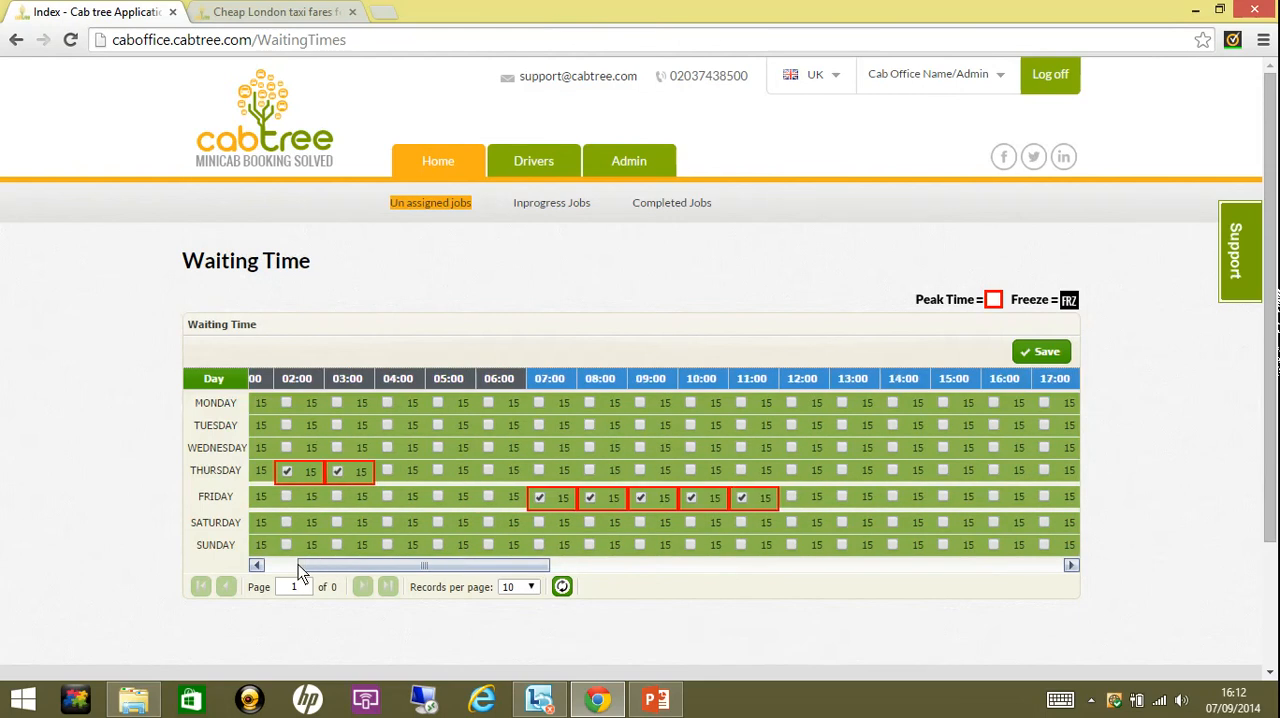
click(286, 565)
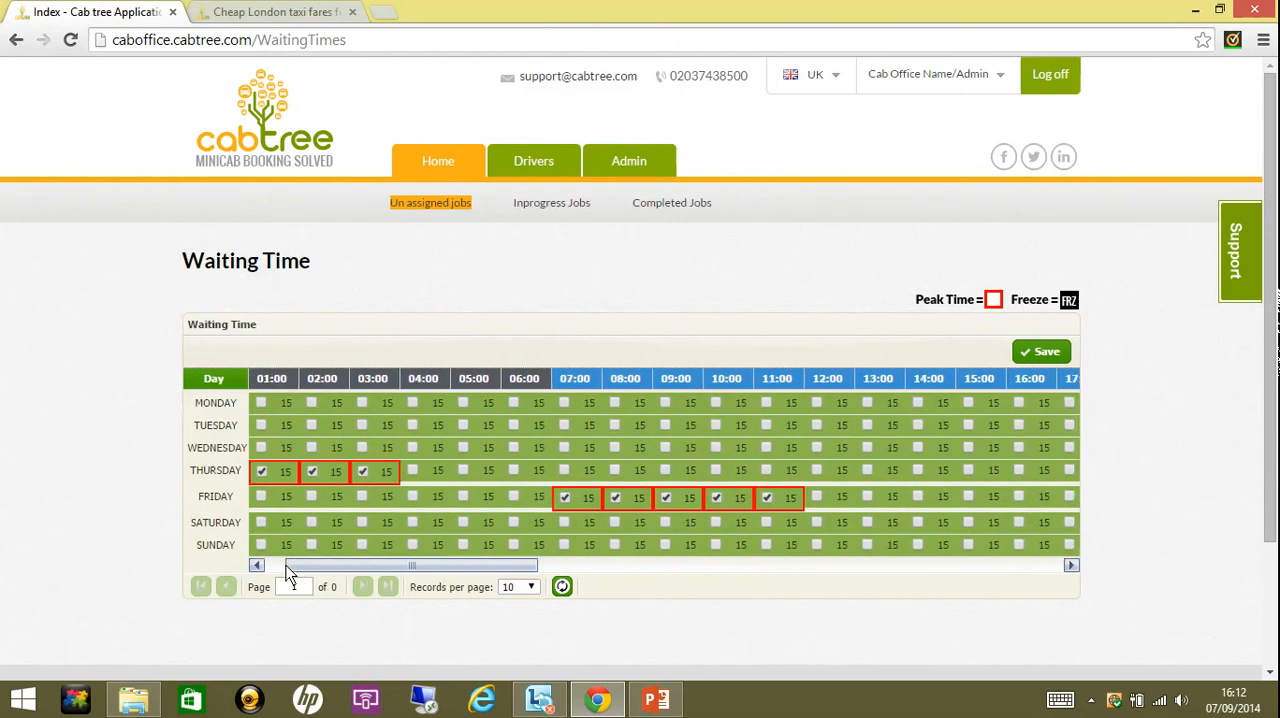
click(275, 566)
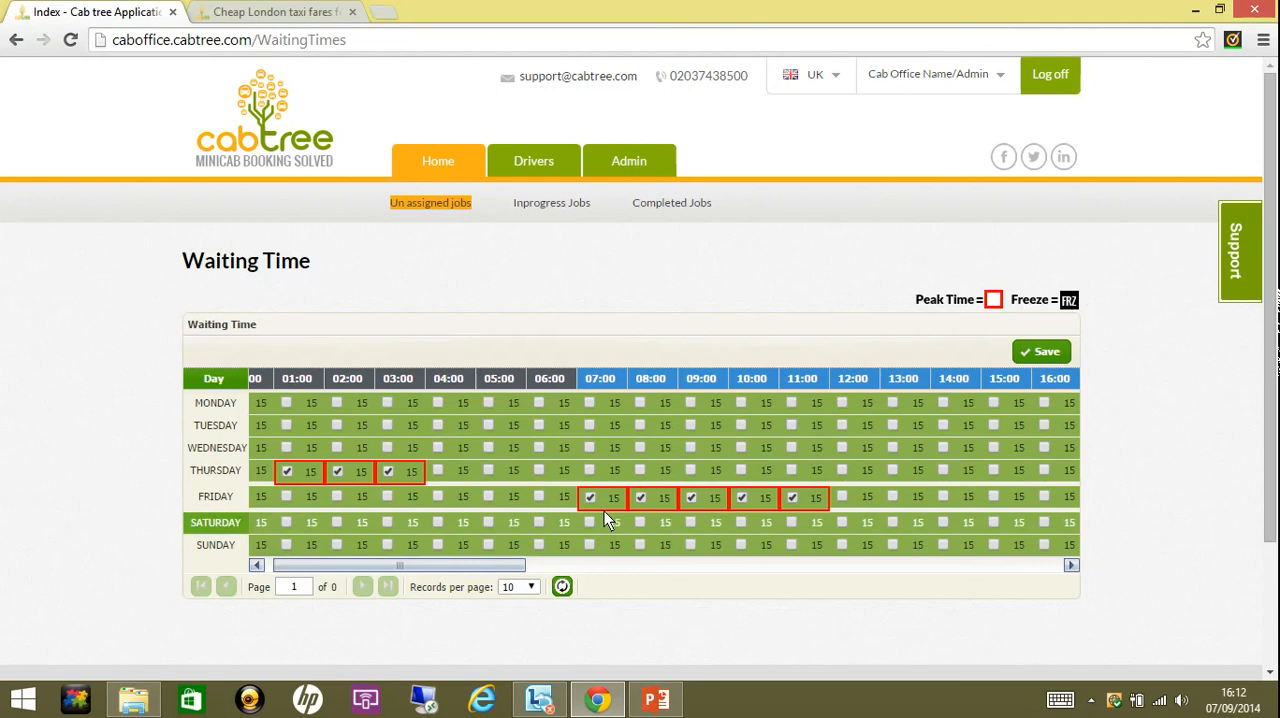
- Mark Friday 19:00 and 20:00 as peak time and set the Friday 19:00 waiting time to 25
click(993, 565)
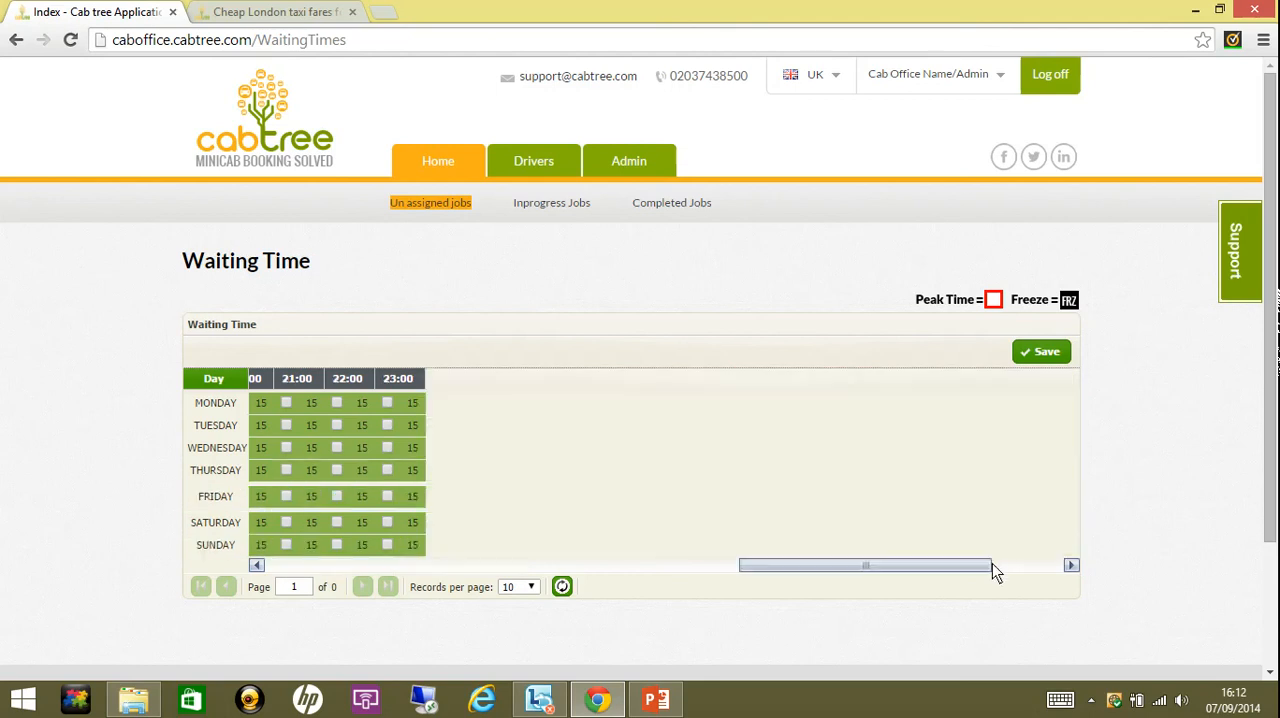
click(724, 565)
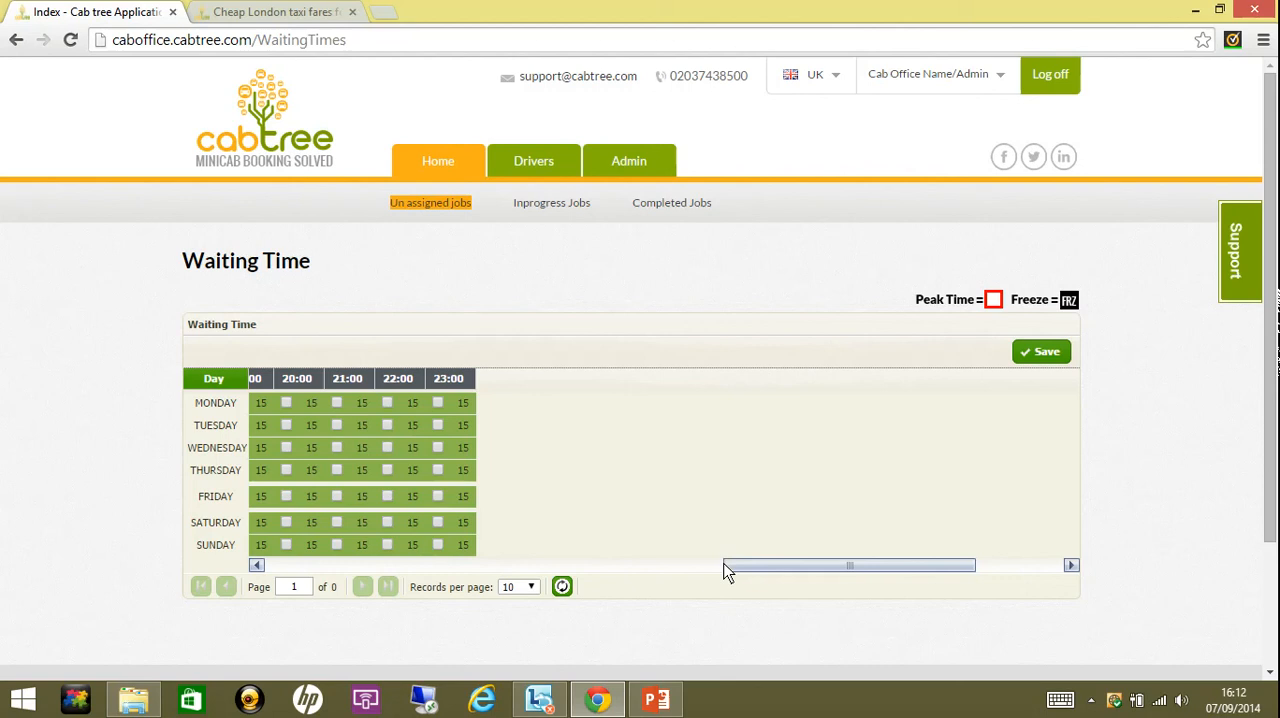
click(670, 565)
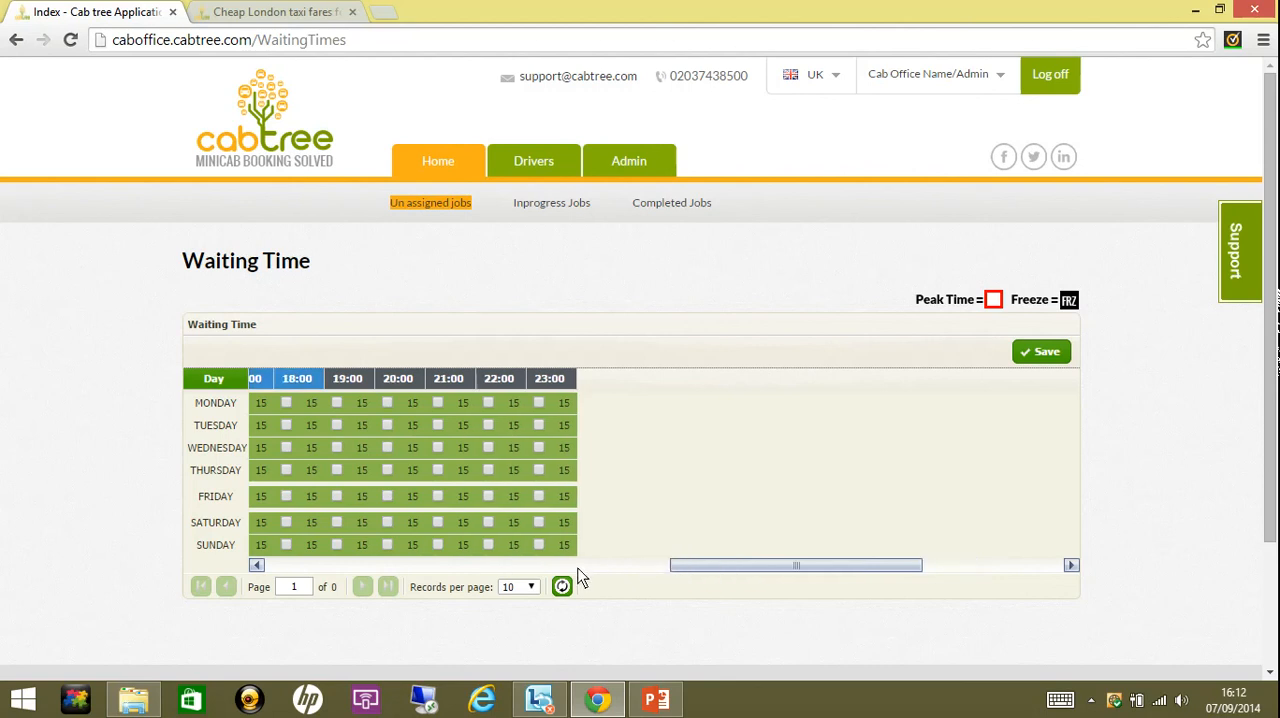
click(386, 497)
click(362, 497)
click(366, 497)
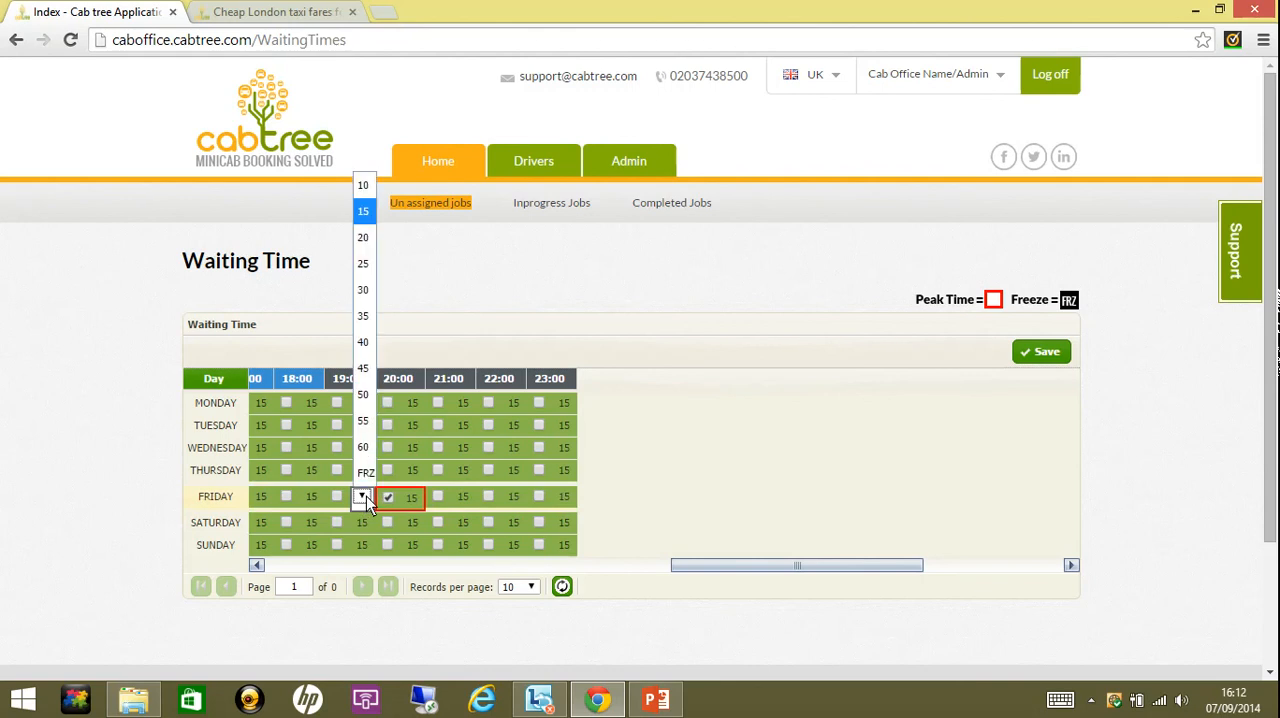
click(372, 265)
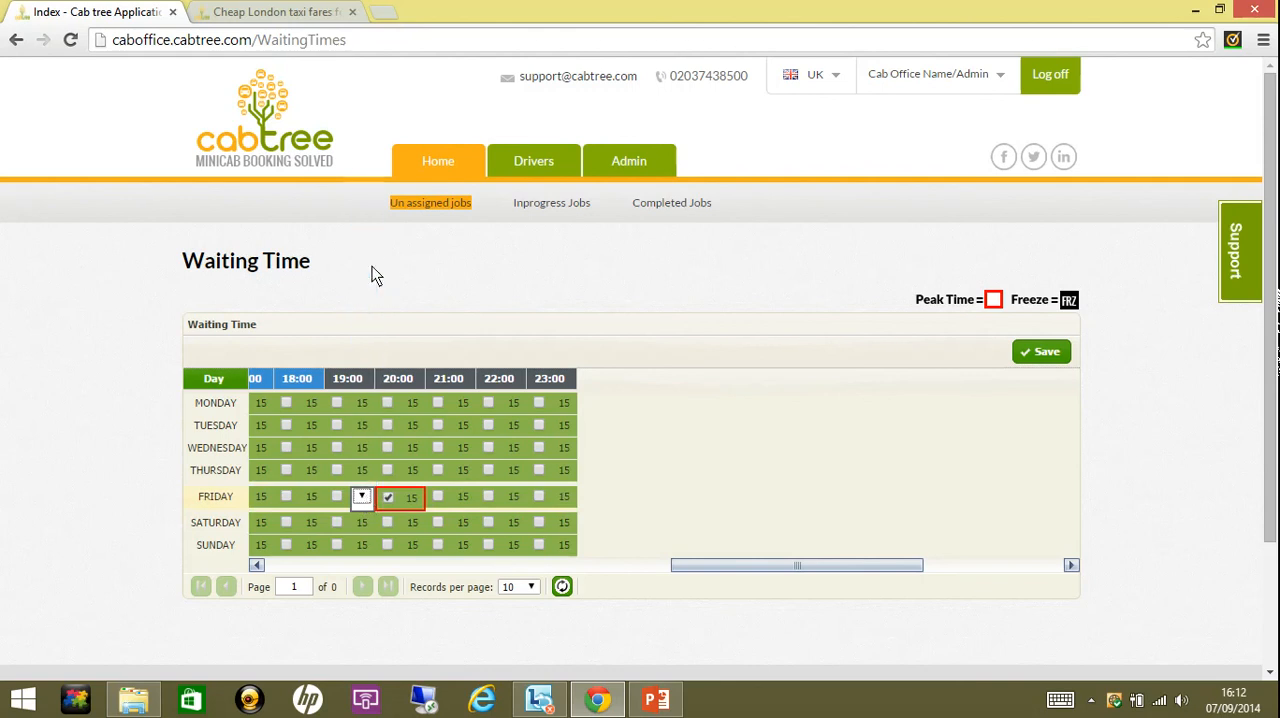
click(337, 497)
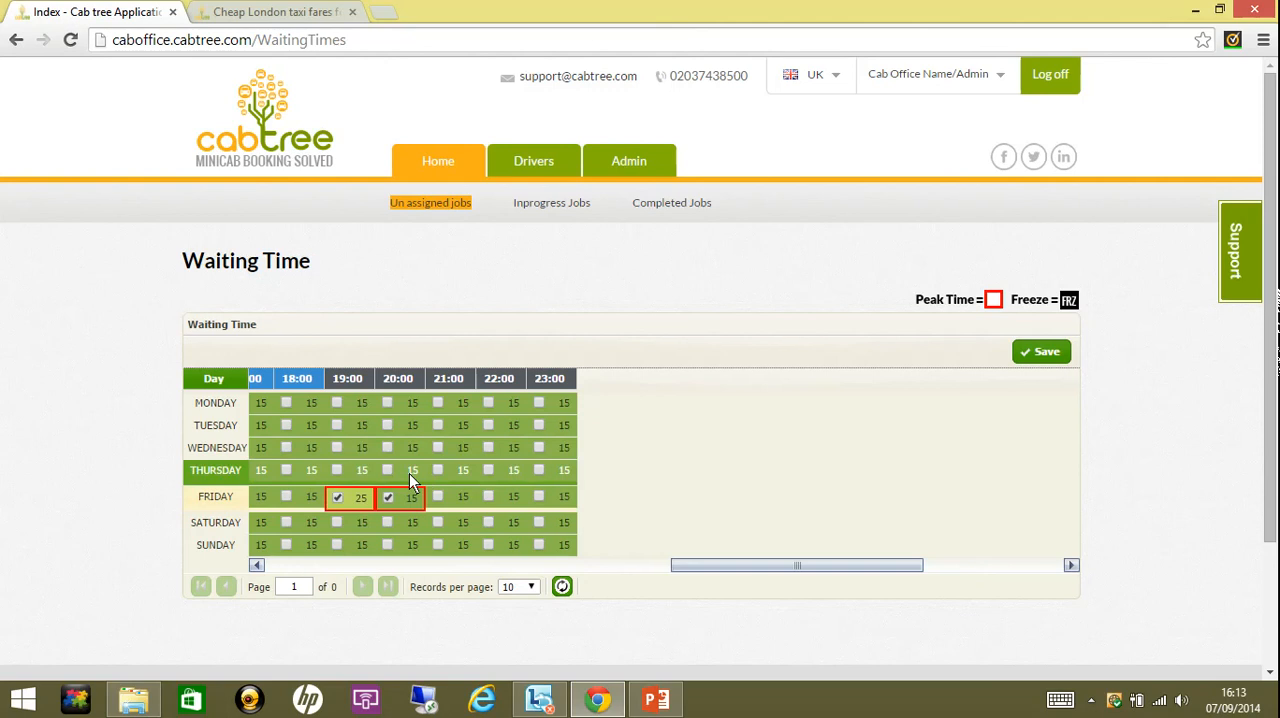
- Remove the peak time marks from Friday 19:00 and 20:00
click(337, 497)
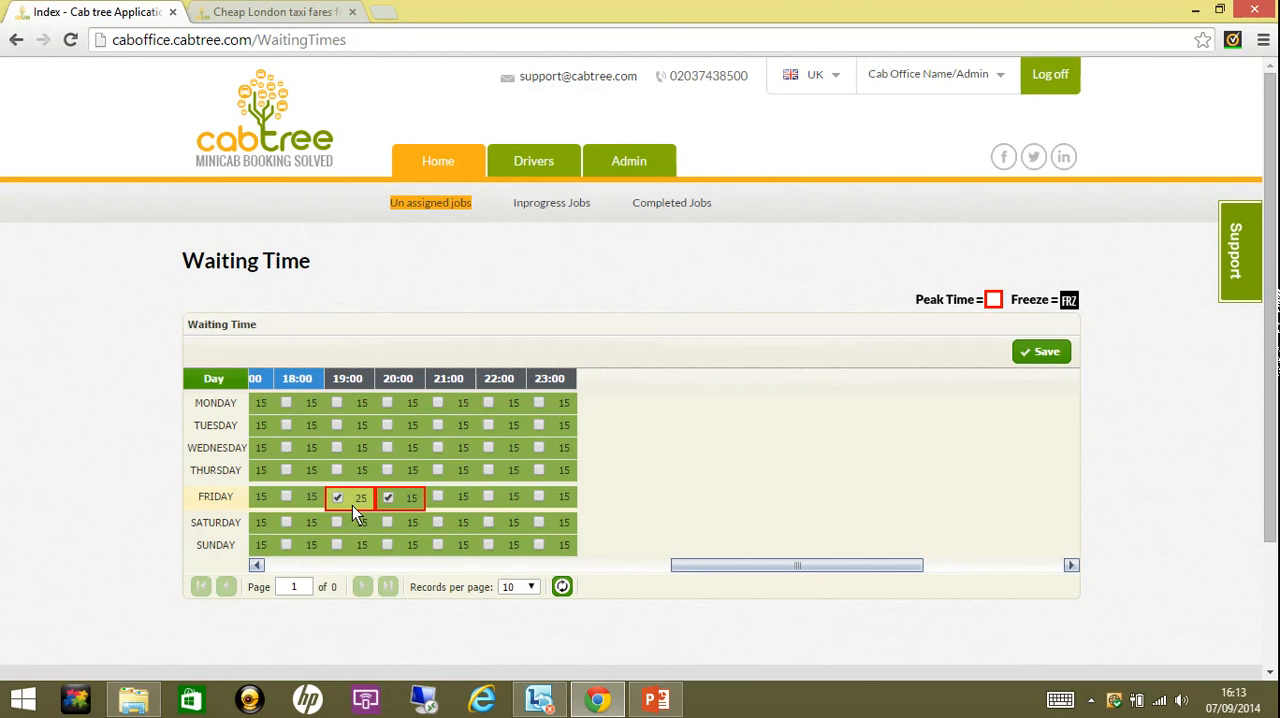
click(388, 497)
click(338, 497)
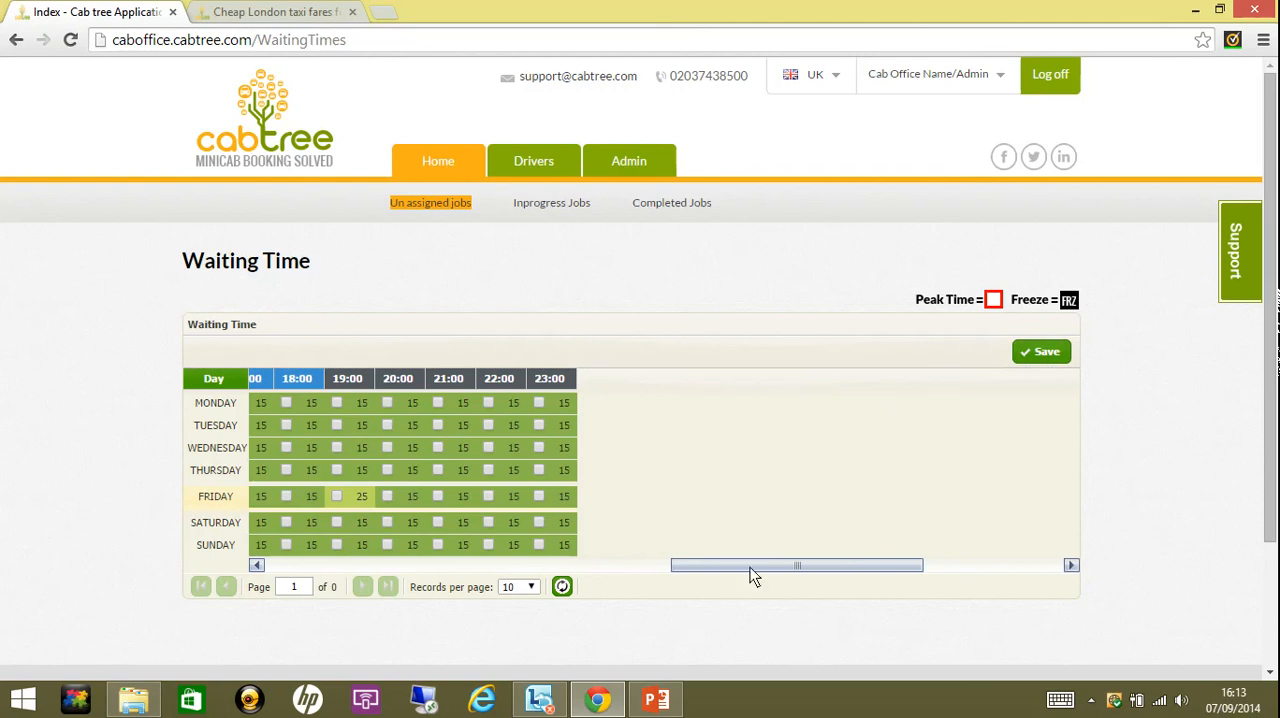
- Set the waiting time for the Friday 10:00 peak slot to 25
click(626, 565)
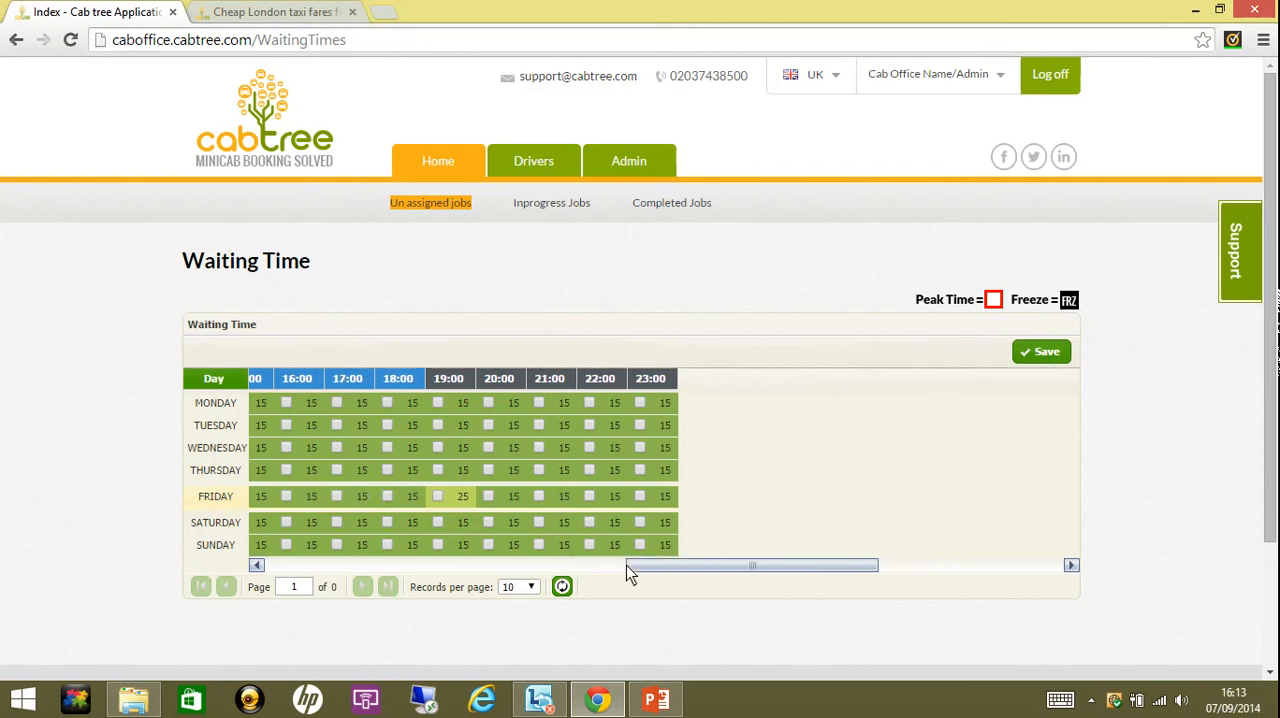
click(483, 566)
click(425, 565)
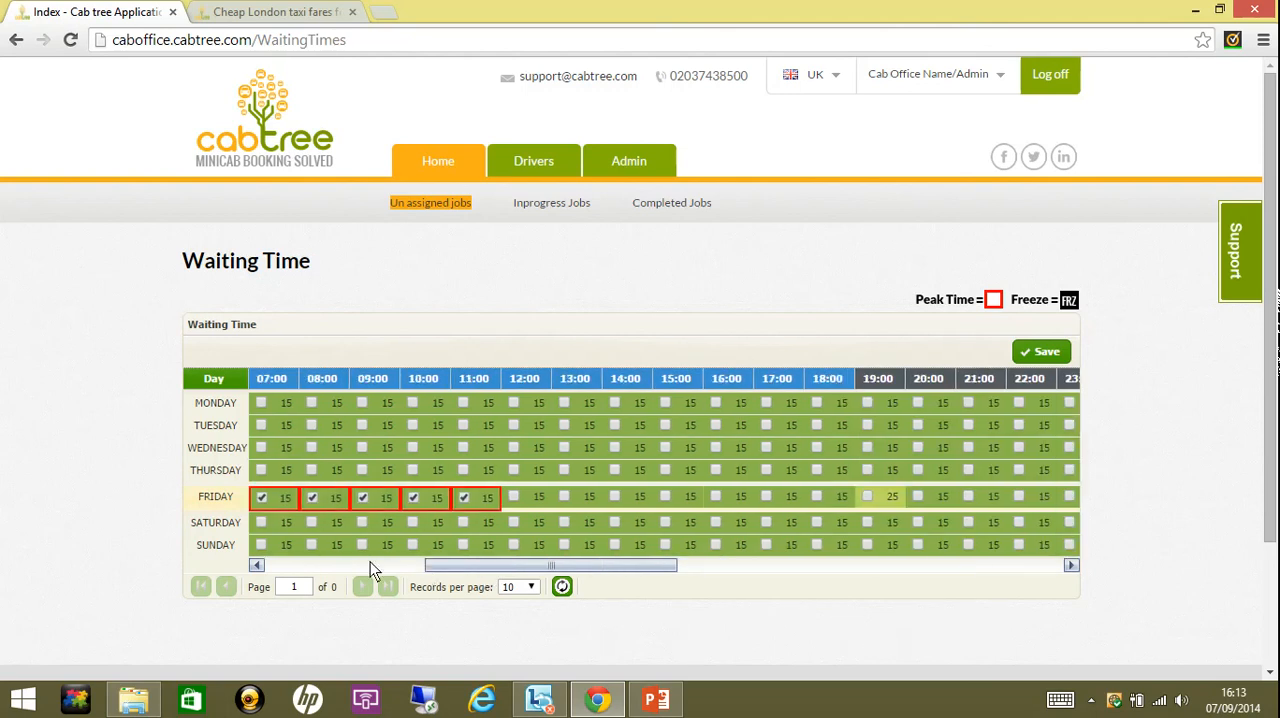
click(370, 565)
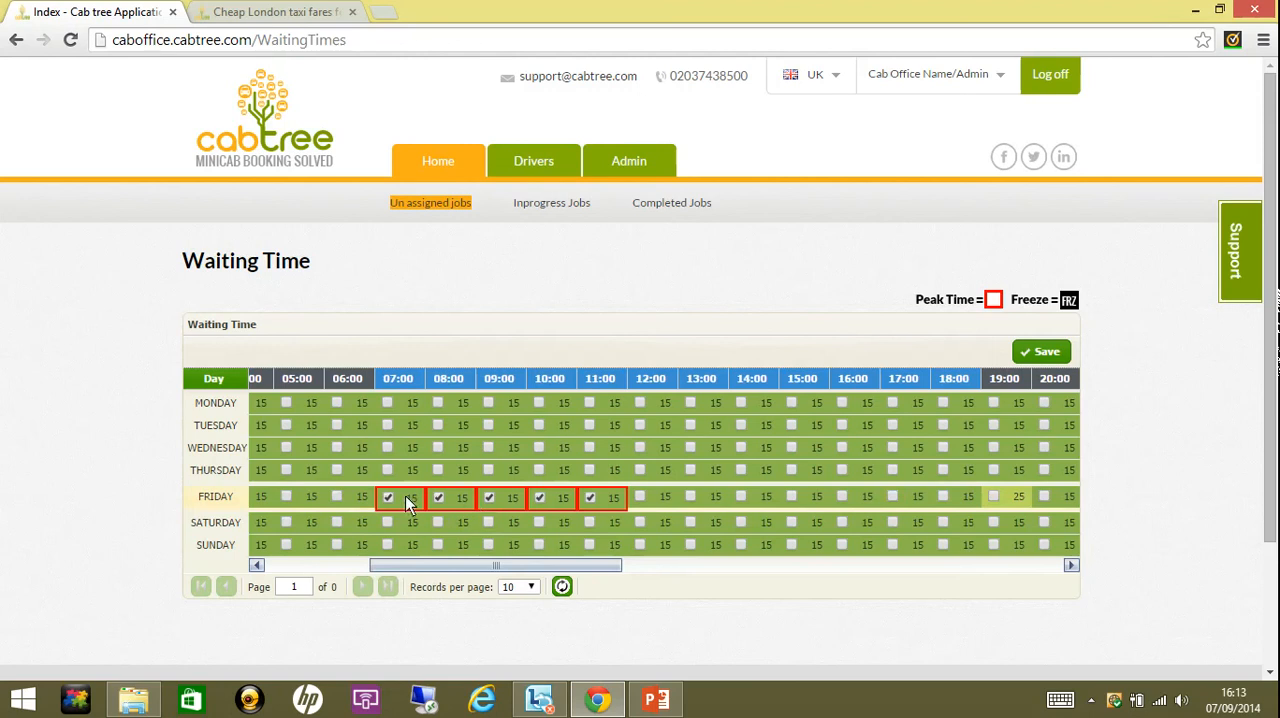
click(566, 508)
click(566, 497)
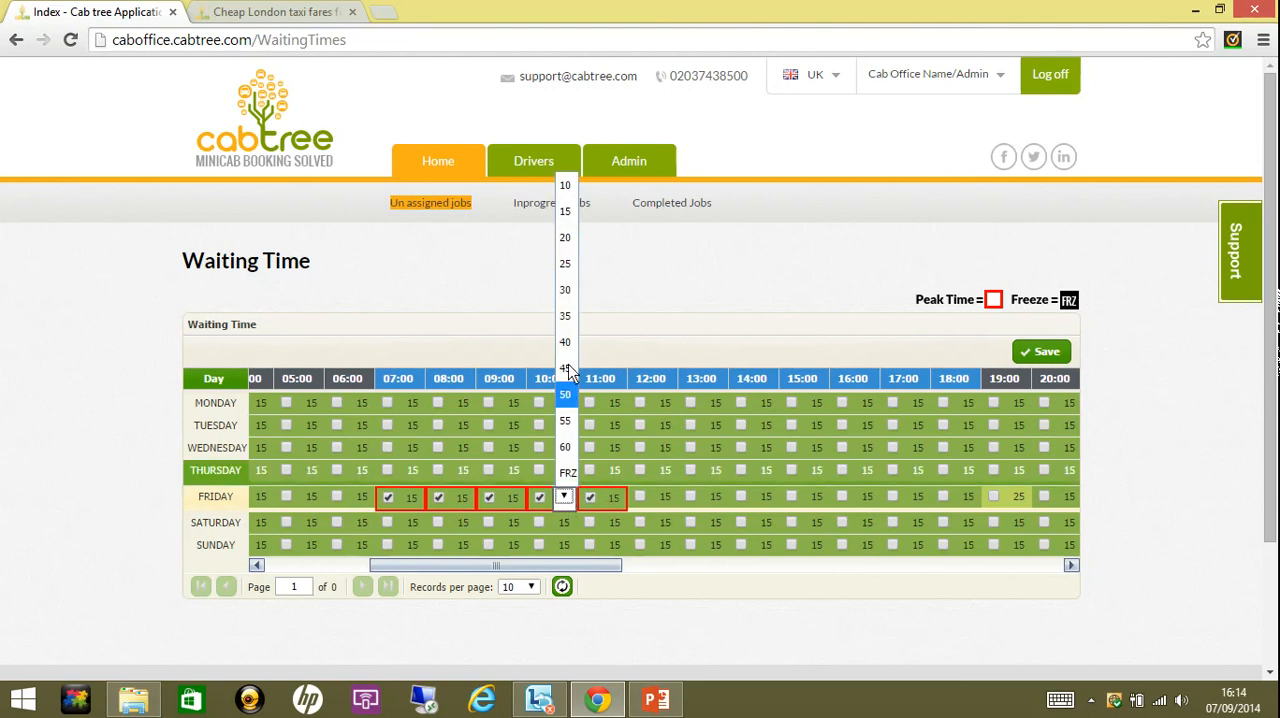
click(566, 270)
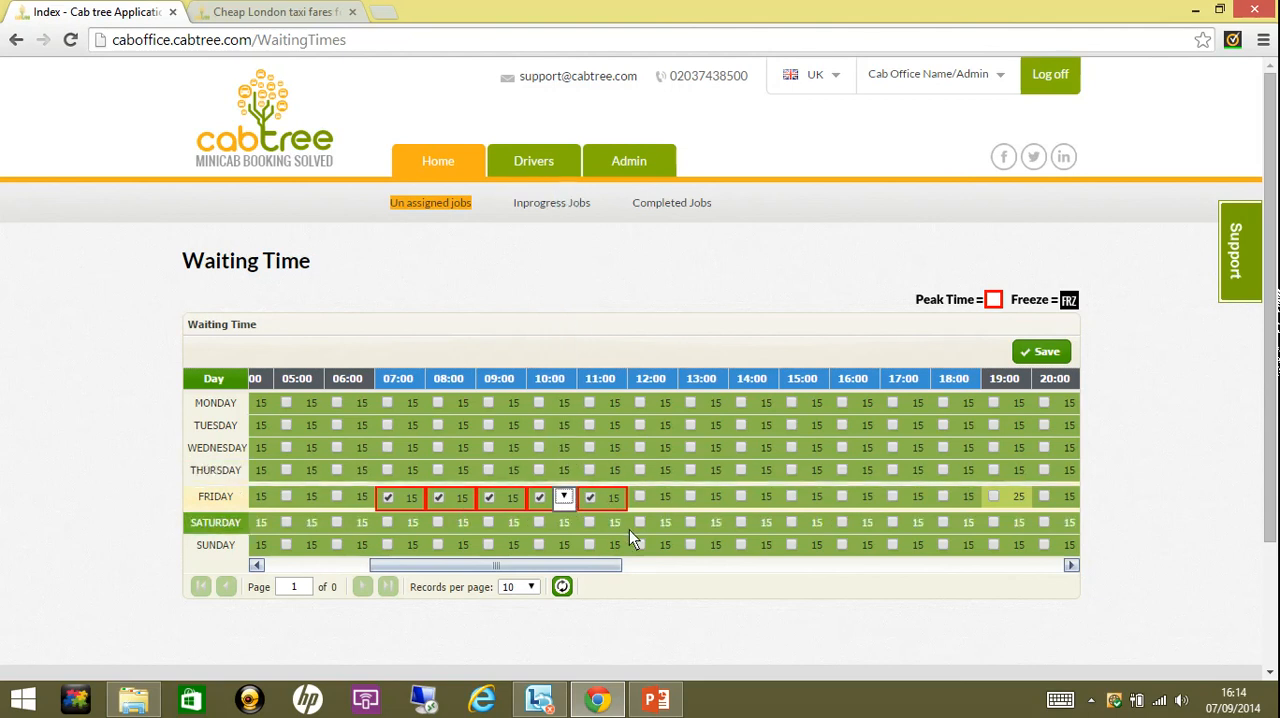
click(617, 502)
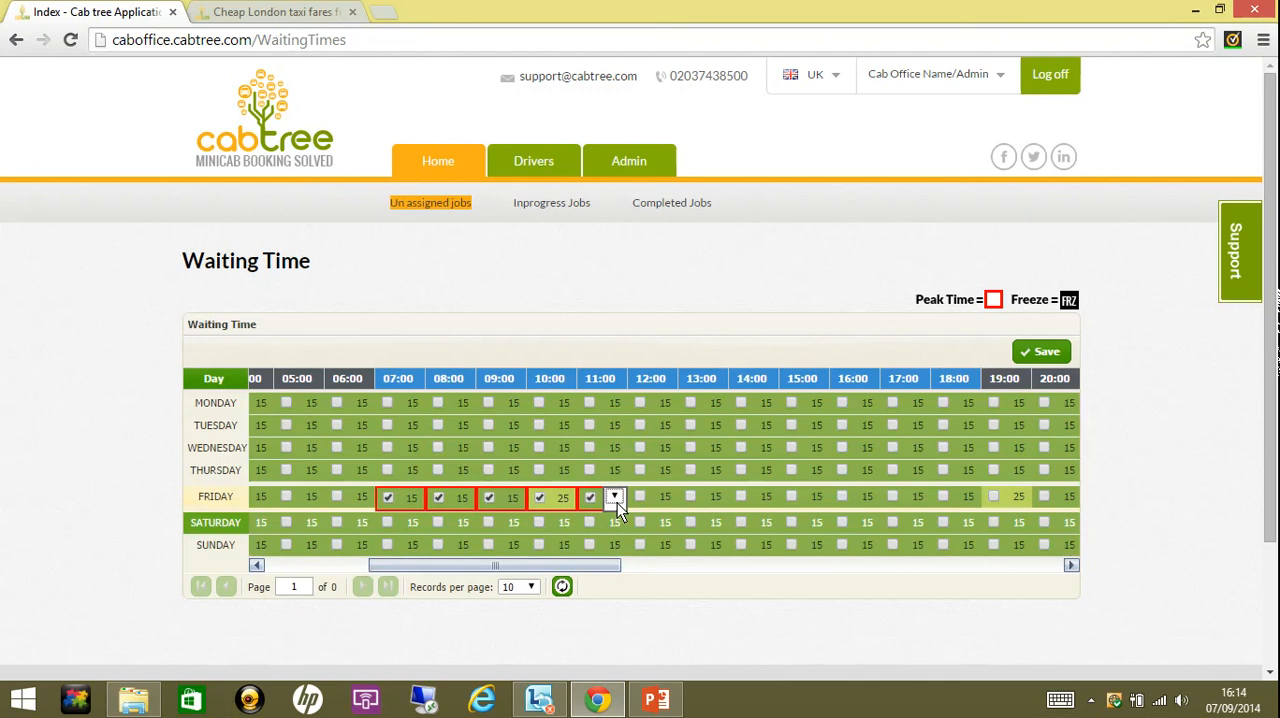
click(653, 506)
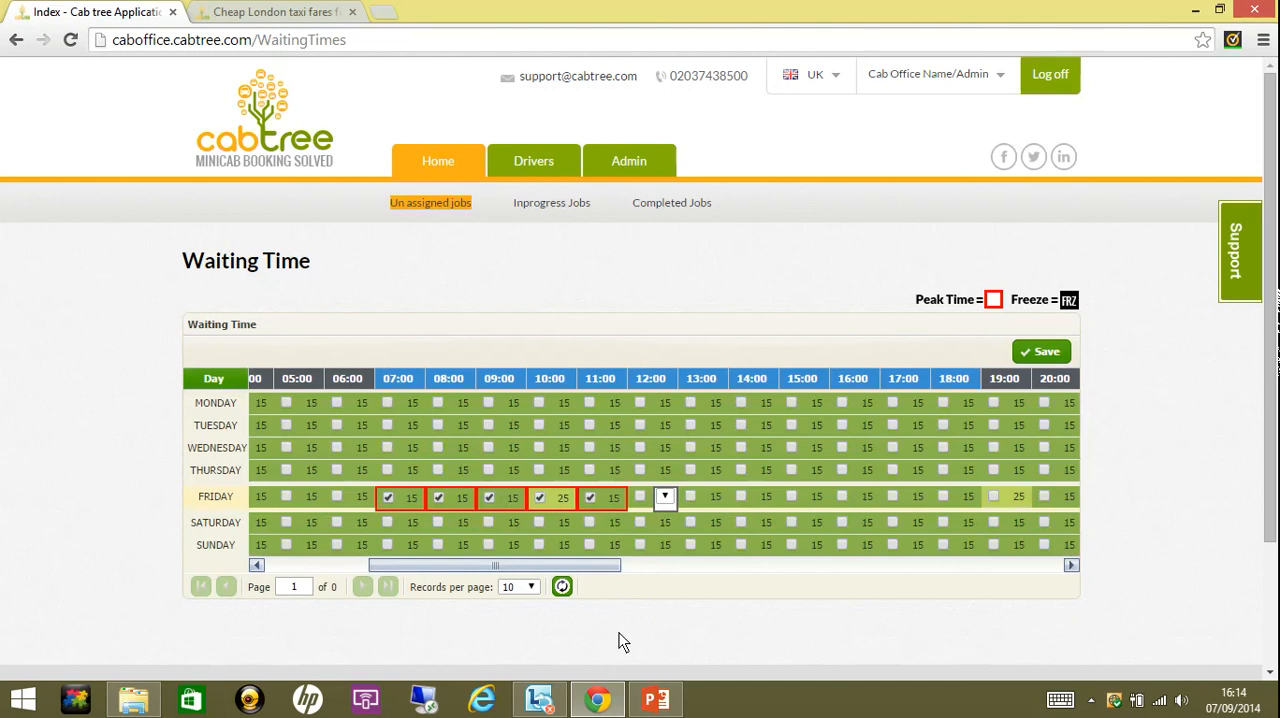
- Switch to the Key factors presentation in PowerPoint, view both slides as a slide show, and return to the waiting times in Chrome
click(656, 699)
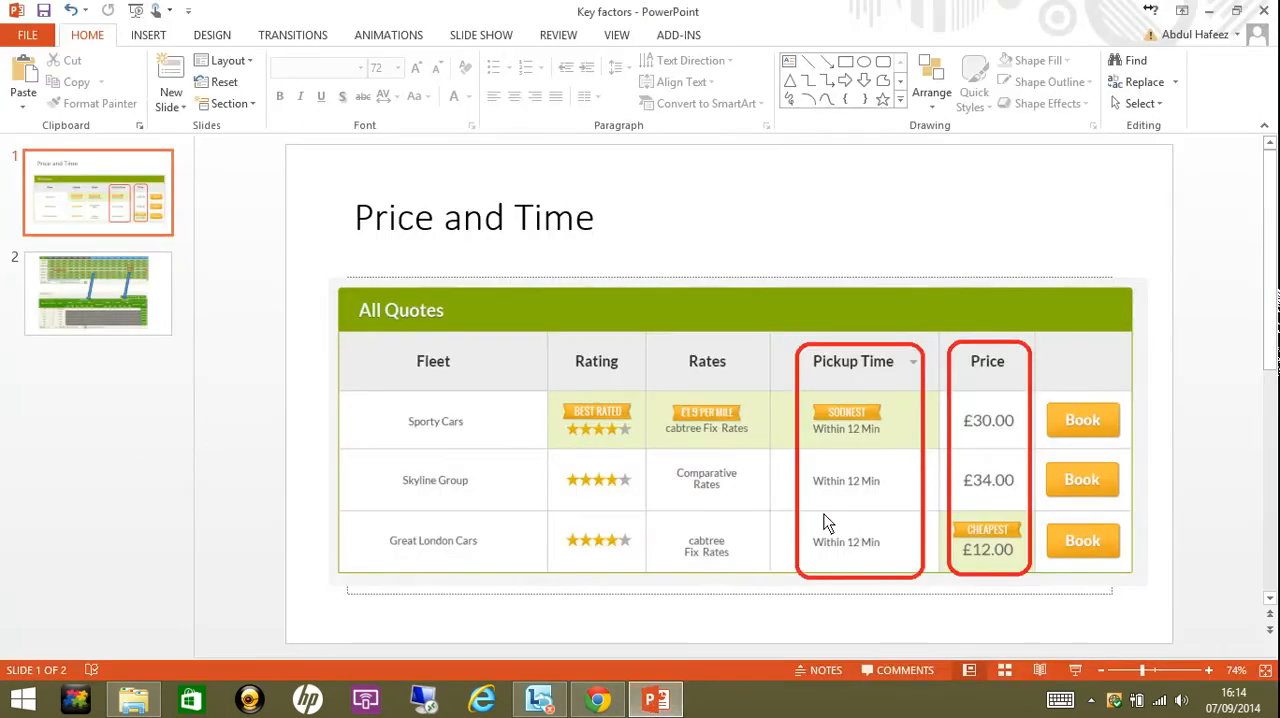
click(656, 700)
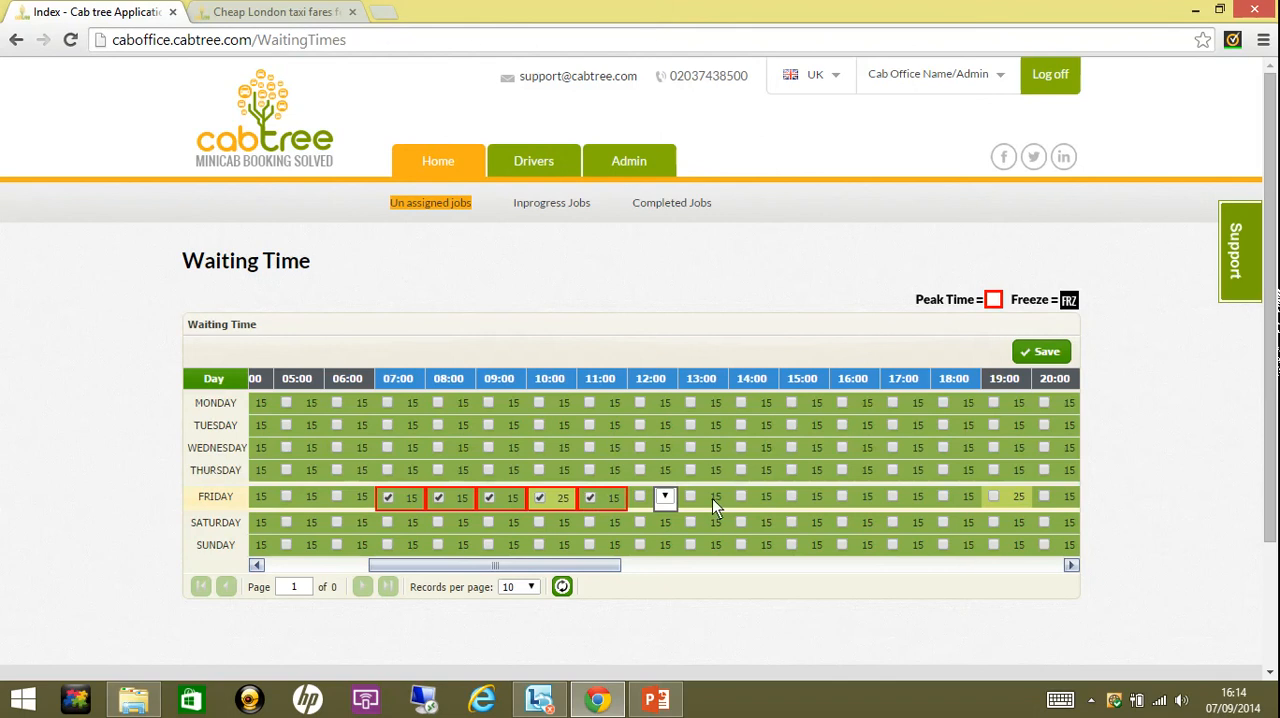
click(660, 702)
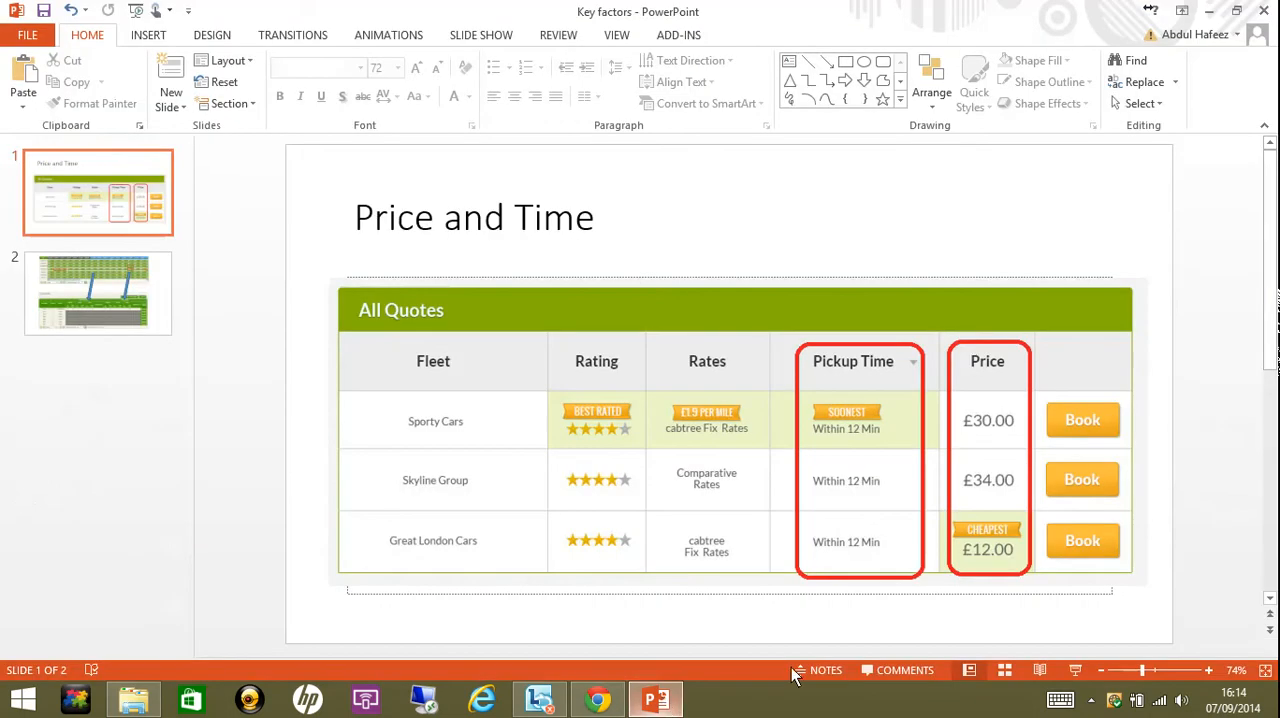
click(1077, 674)
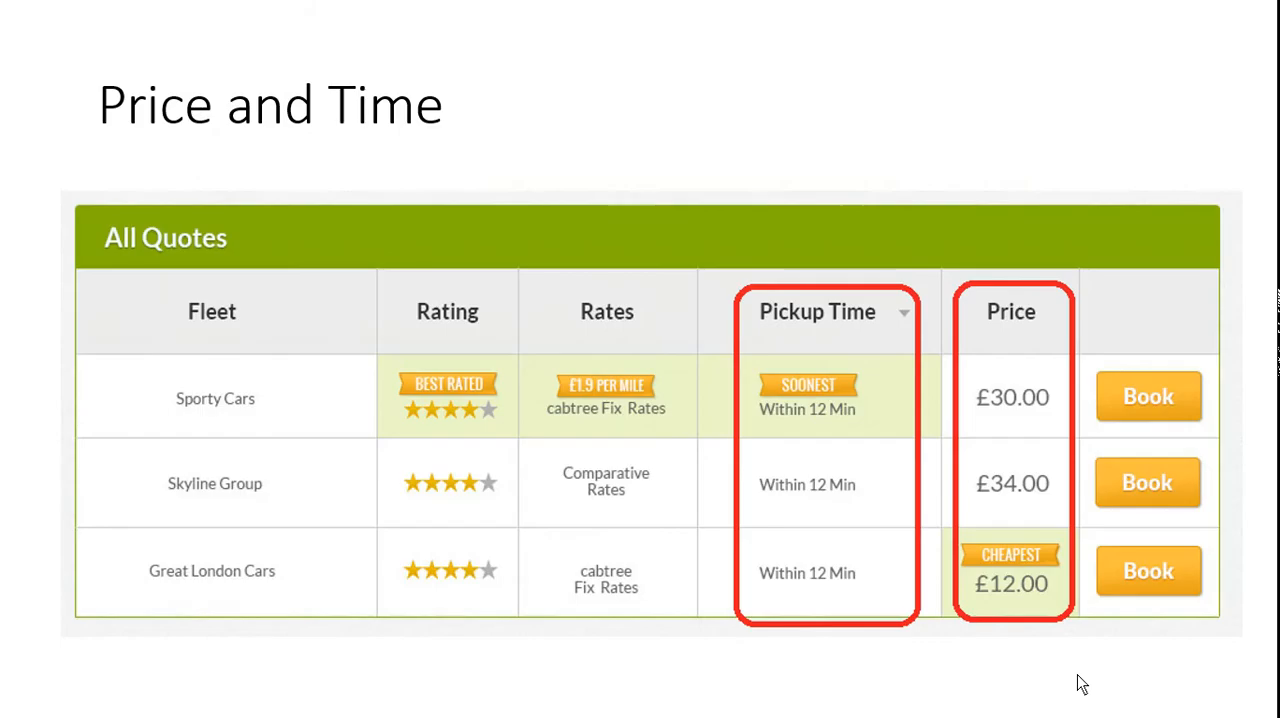
click(1077, 674)
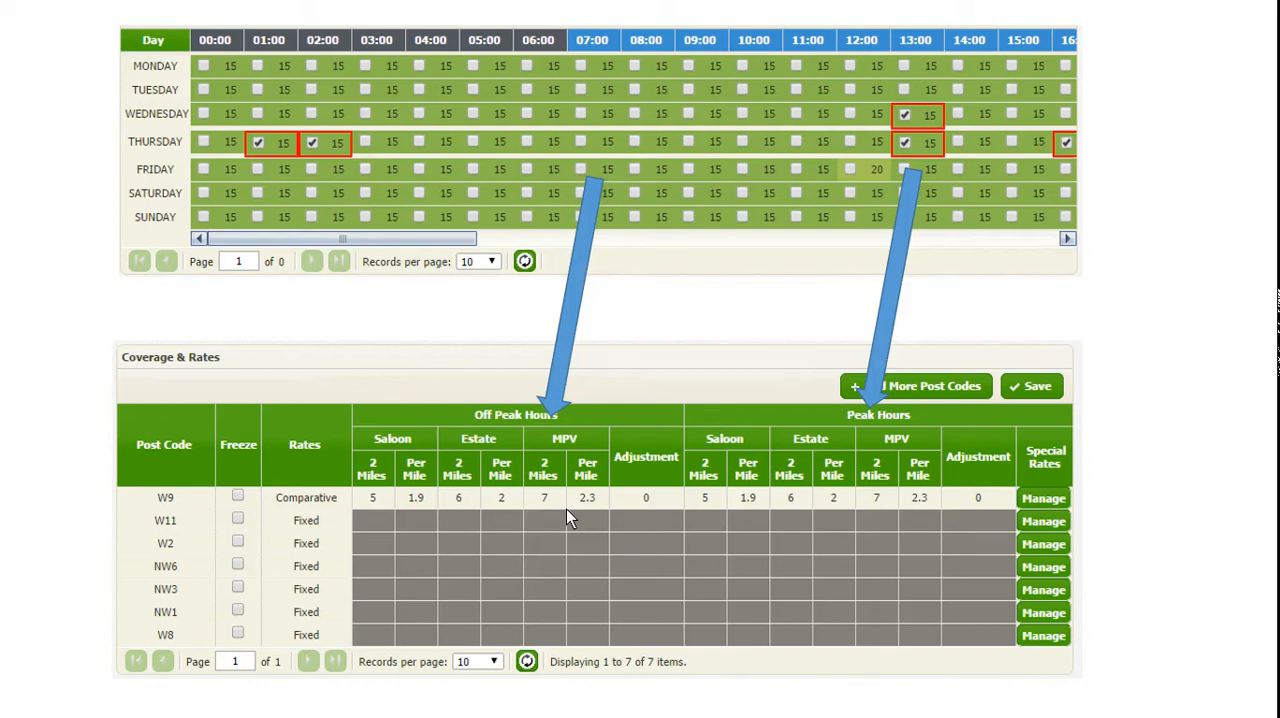
key(Escape)
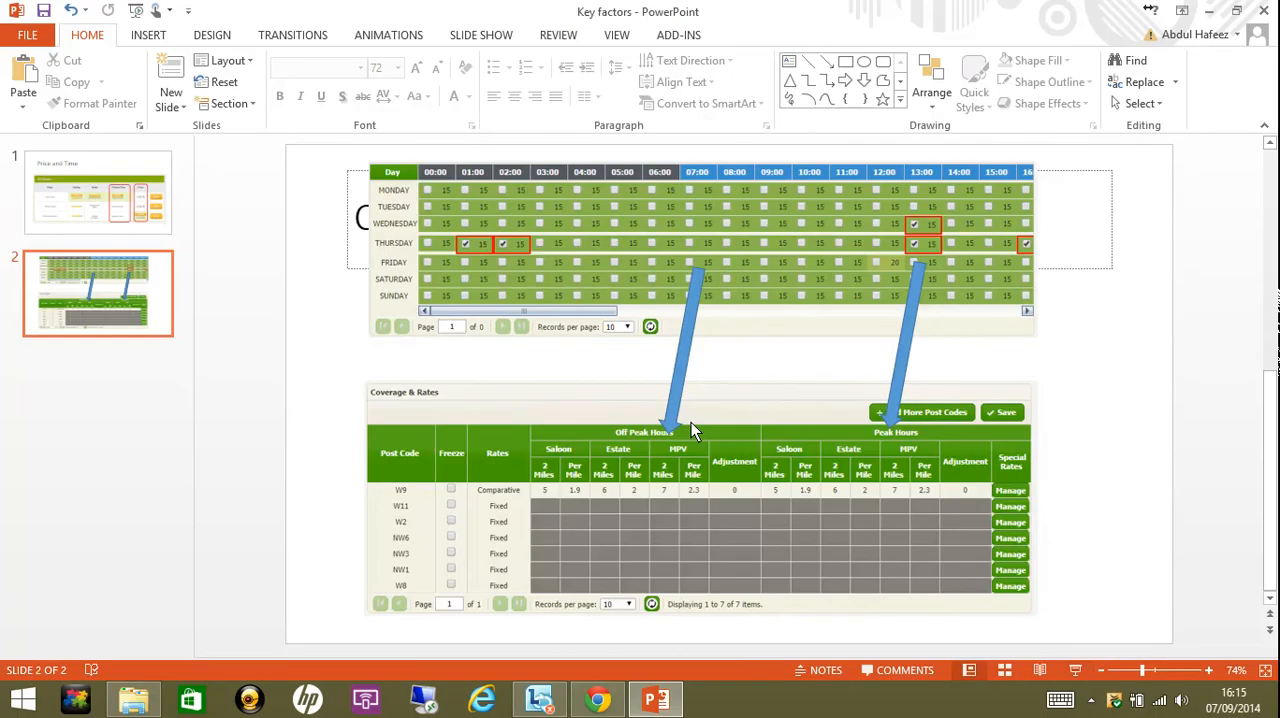
click(586, 705)
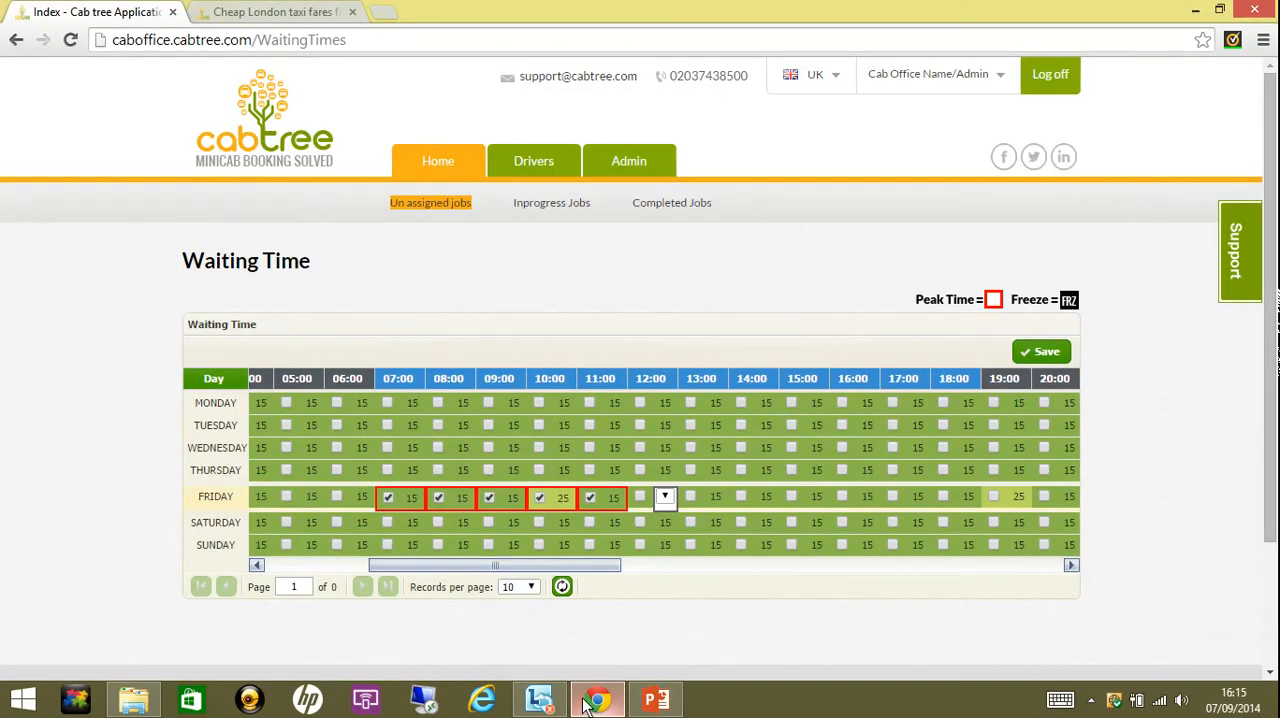
- Freeze the Friday 12:00 slot with FRZ and mark Friday 13:00 as peak time
click(669, 497)
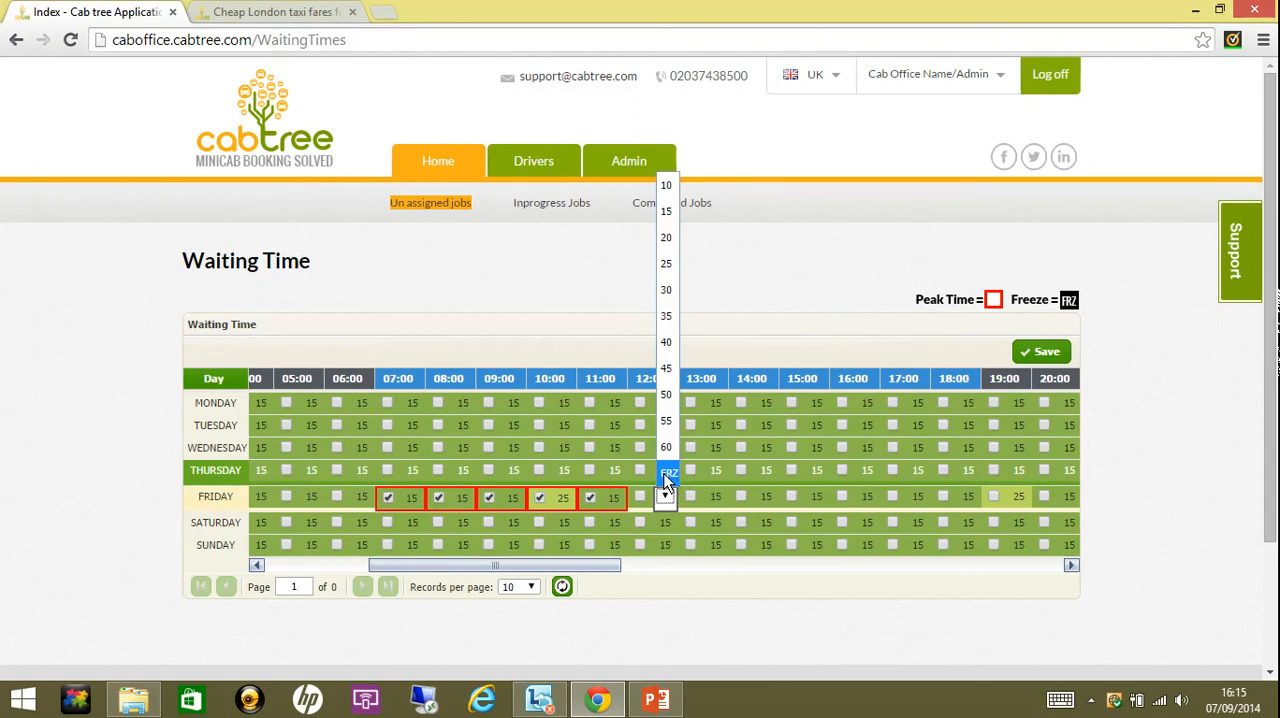
click(664, 473)
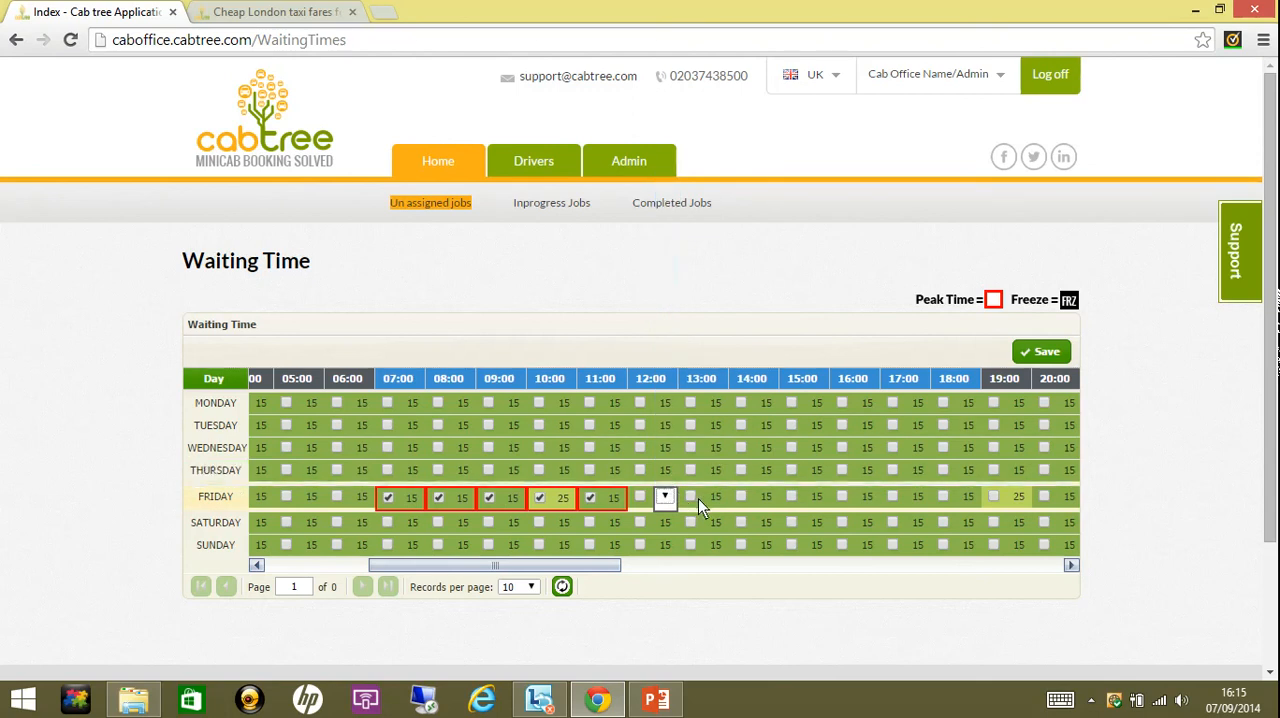
click(698, 498)
- Set the Friday 12:00 waiting time to 20 and mark that slot as peak time
click(667, 499)
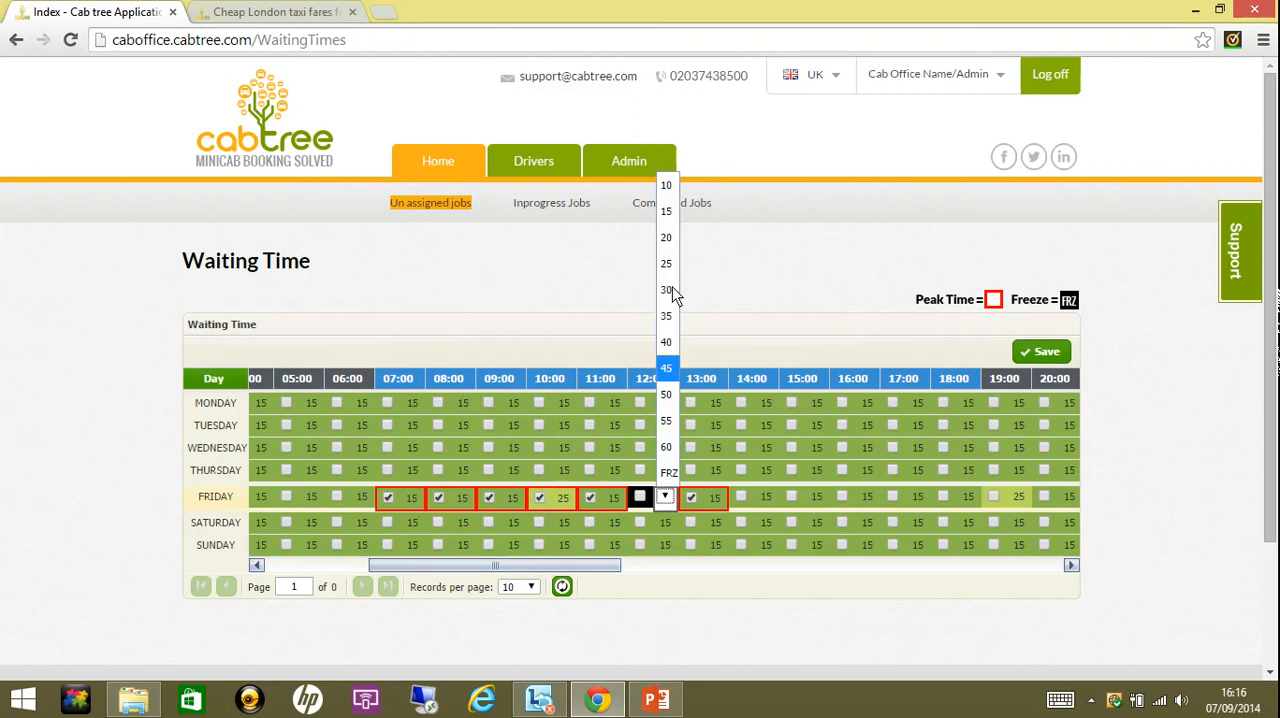
click(667, 240)
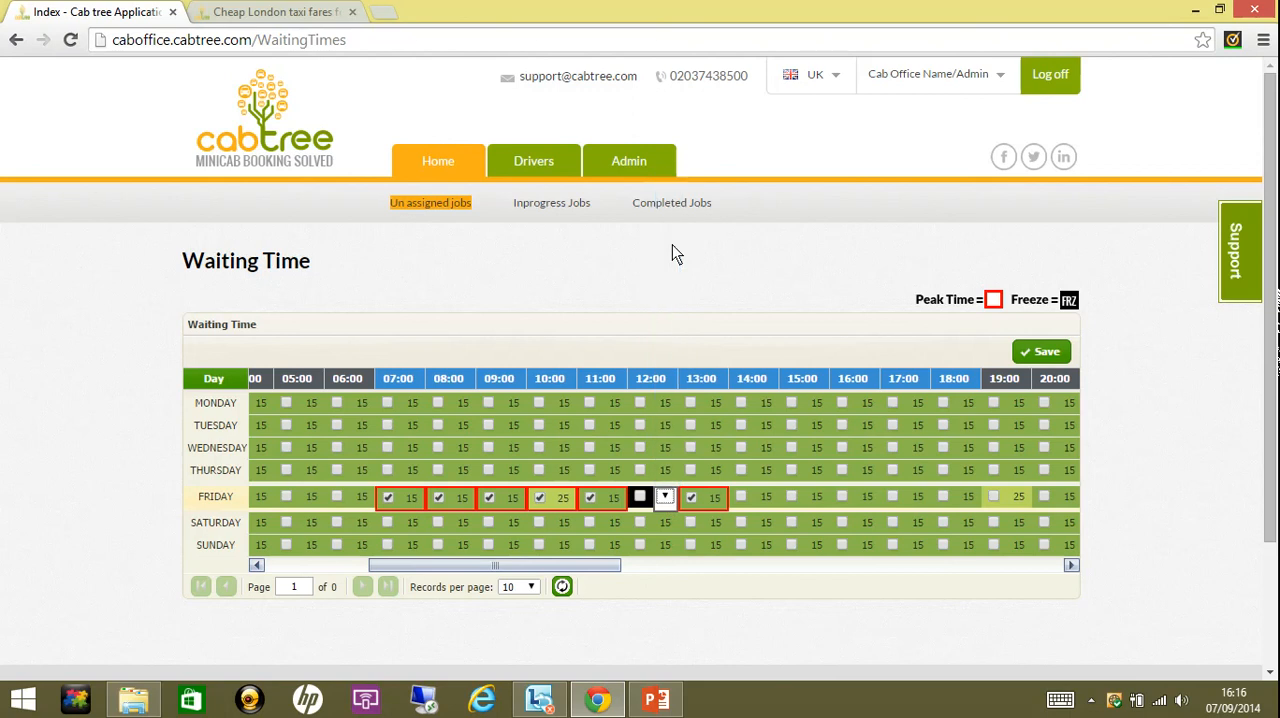
click(649, 511)
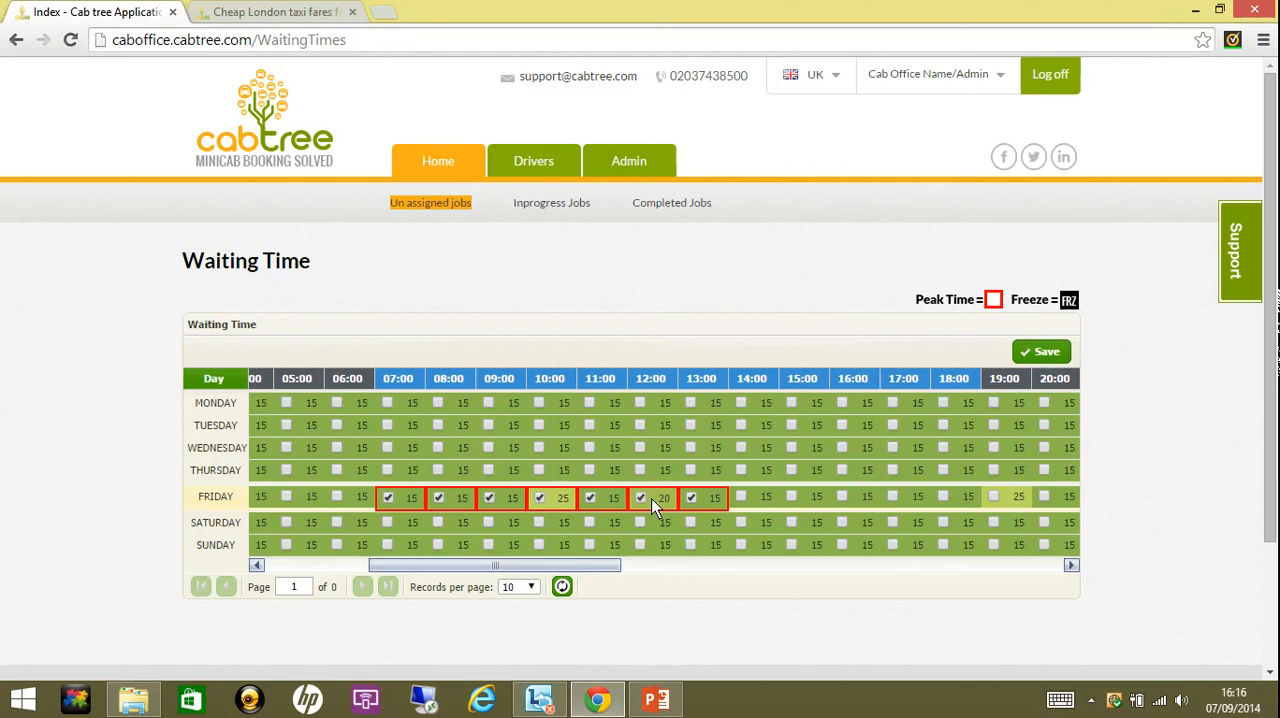
- Set the Friday 13:00 waiting time to 40 and mark Friday 14:00 as peak time
click(712, 502)
click(721, 498)
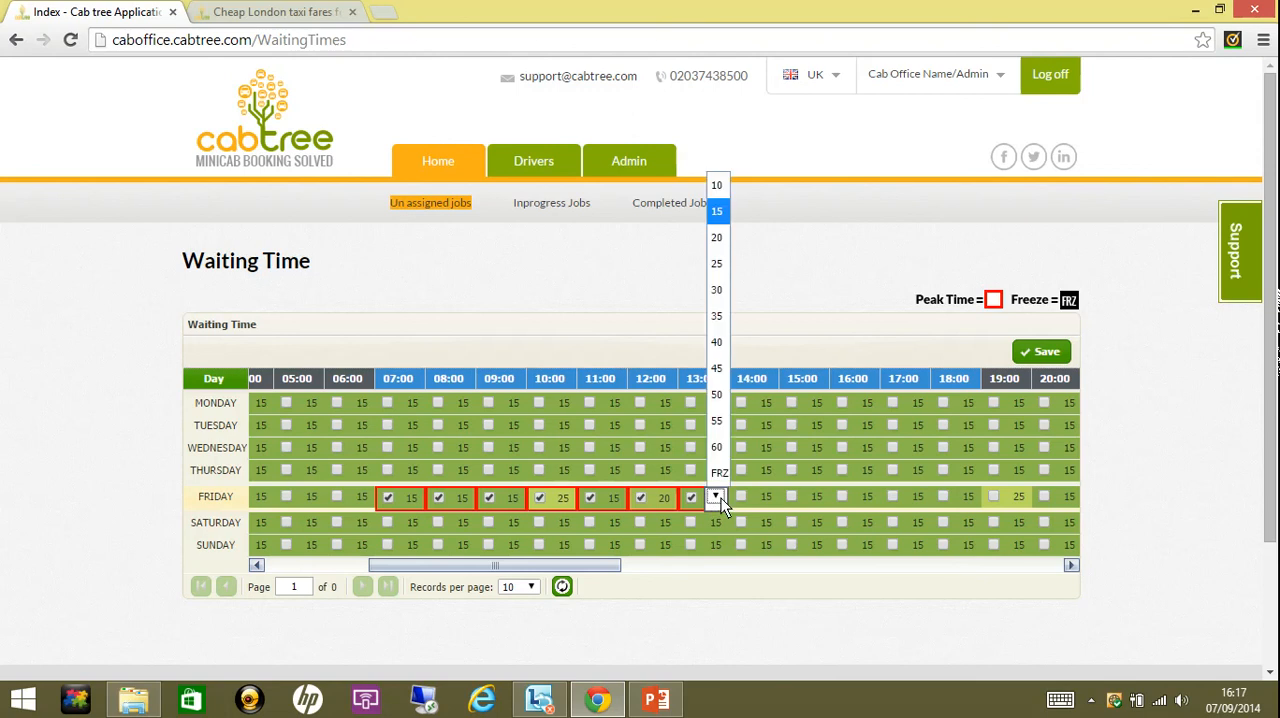
click(719, 342)
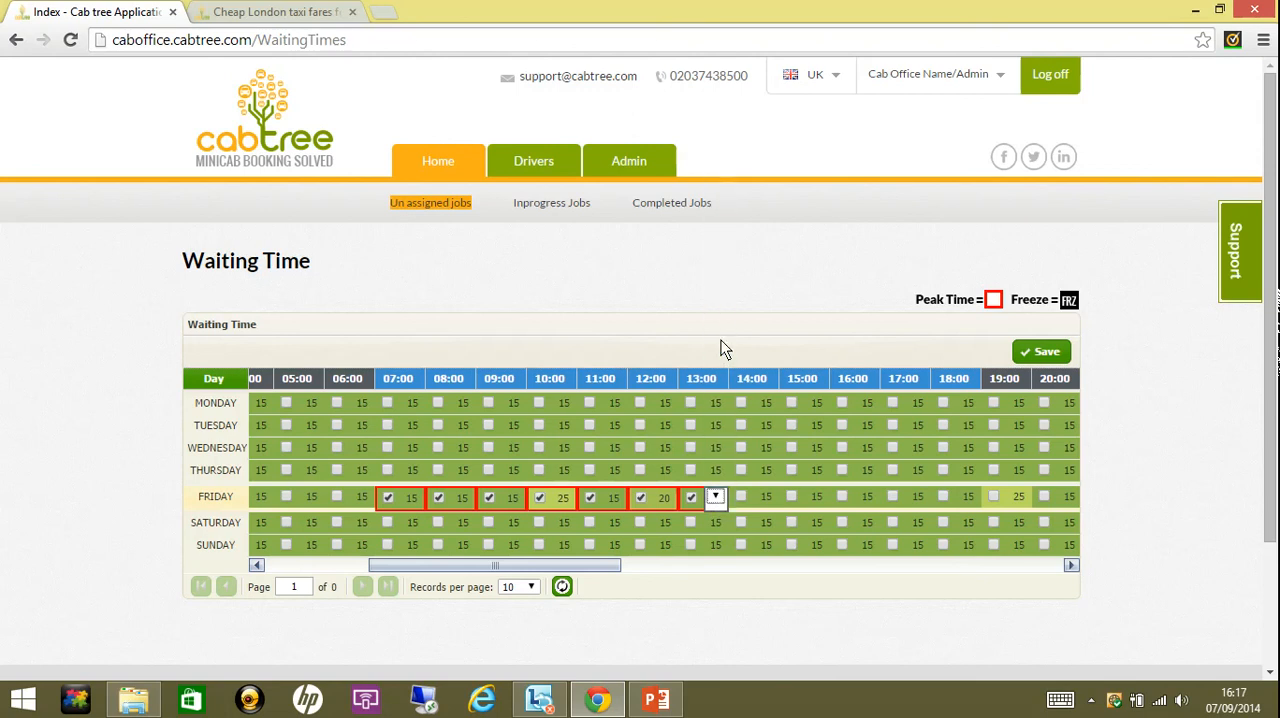
click(736, 498)
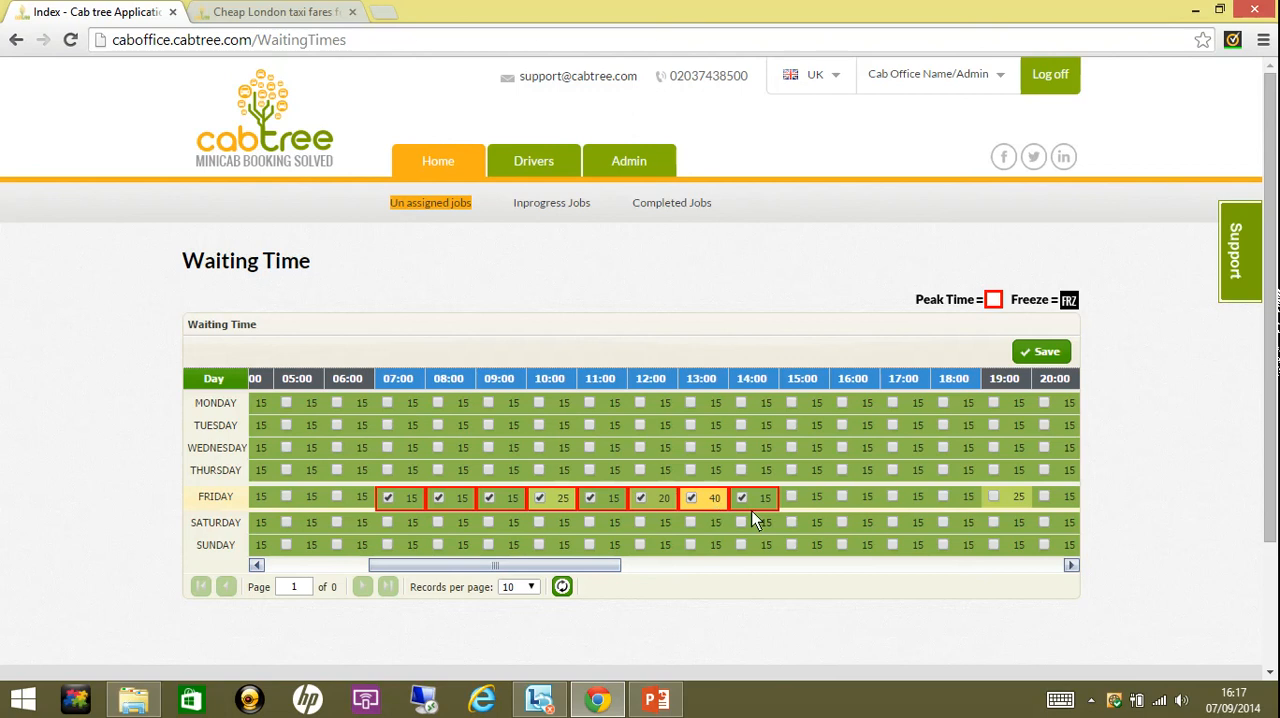
- Set the Friday 13:00 waiting time to 20, remove the peak mark from Friday 14:00, and save the waiting times
click(714, 498)
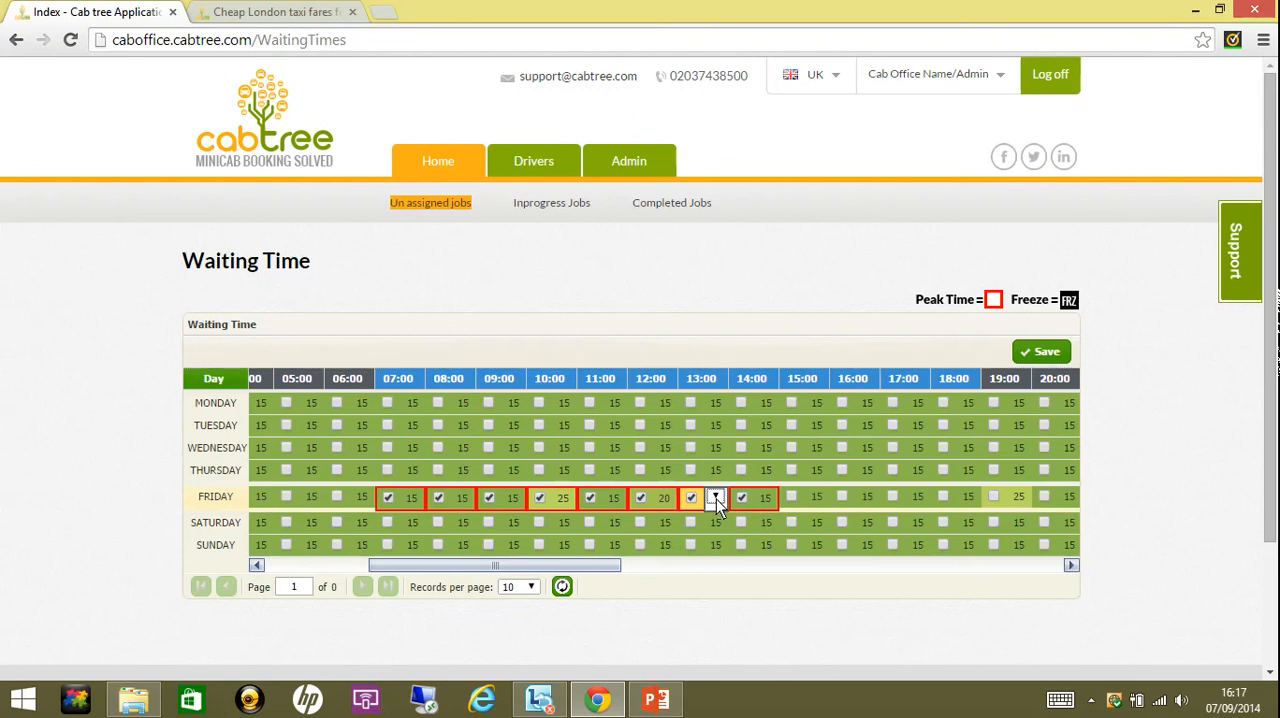
click(716, 498)
click(720, 252)
click(752, 499)
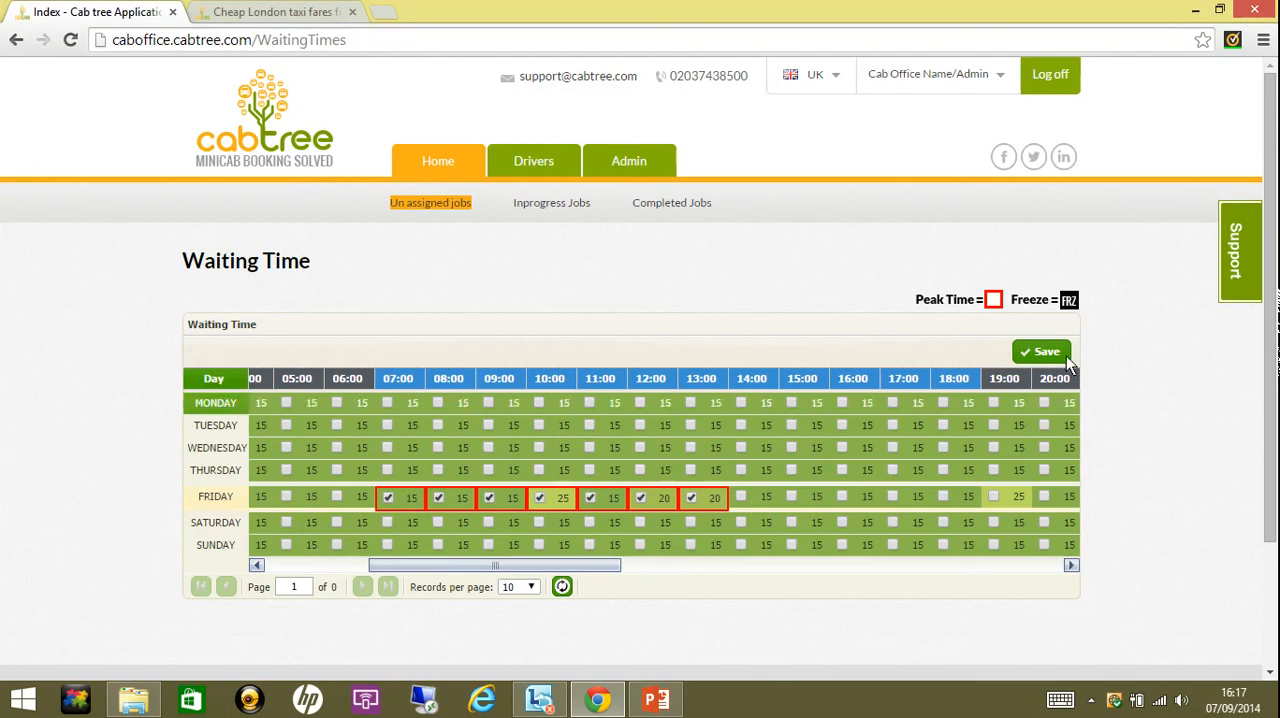
click(1032, 353)
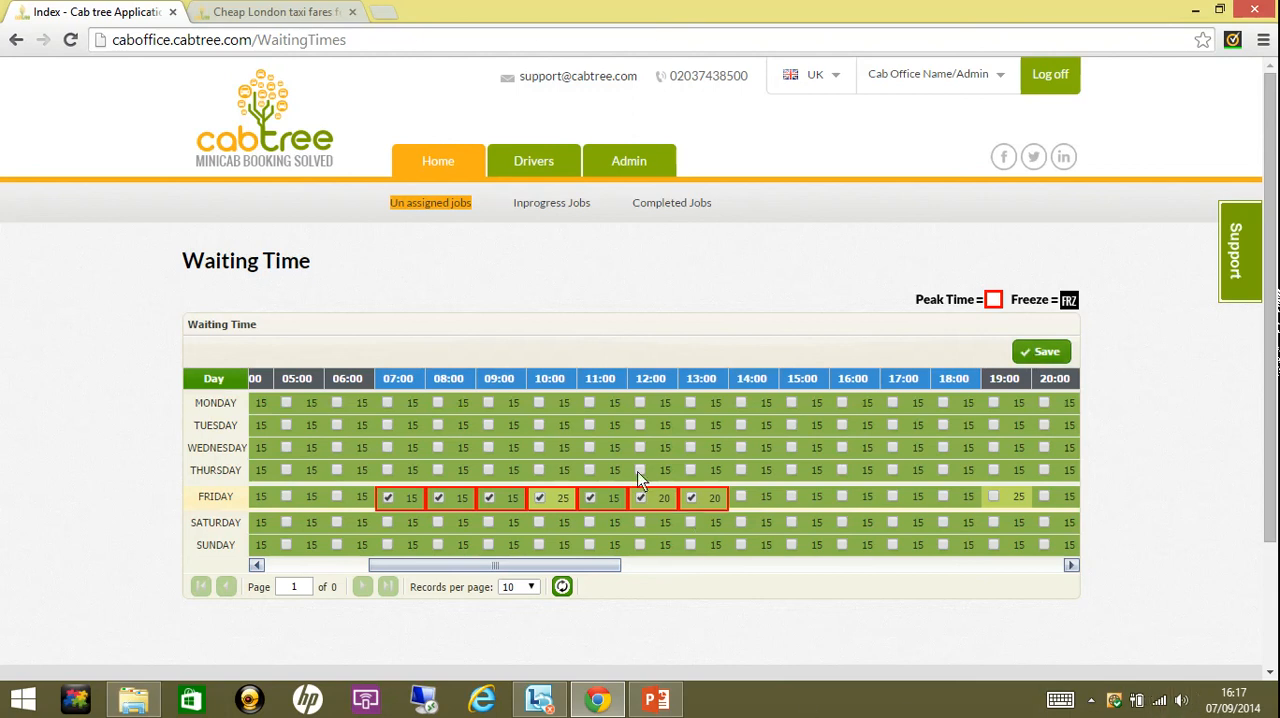
- Open the coverage area rates and review the special place prices for post code IG2
mouse_move(647, 165)
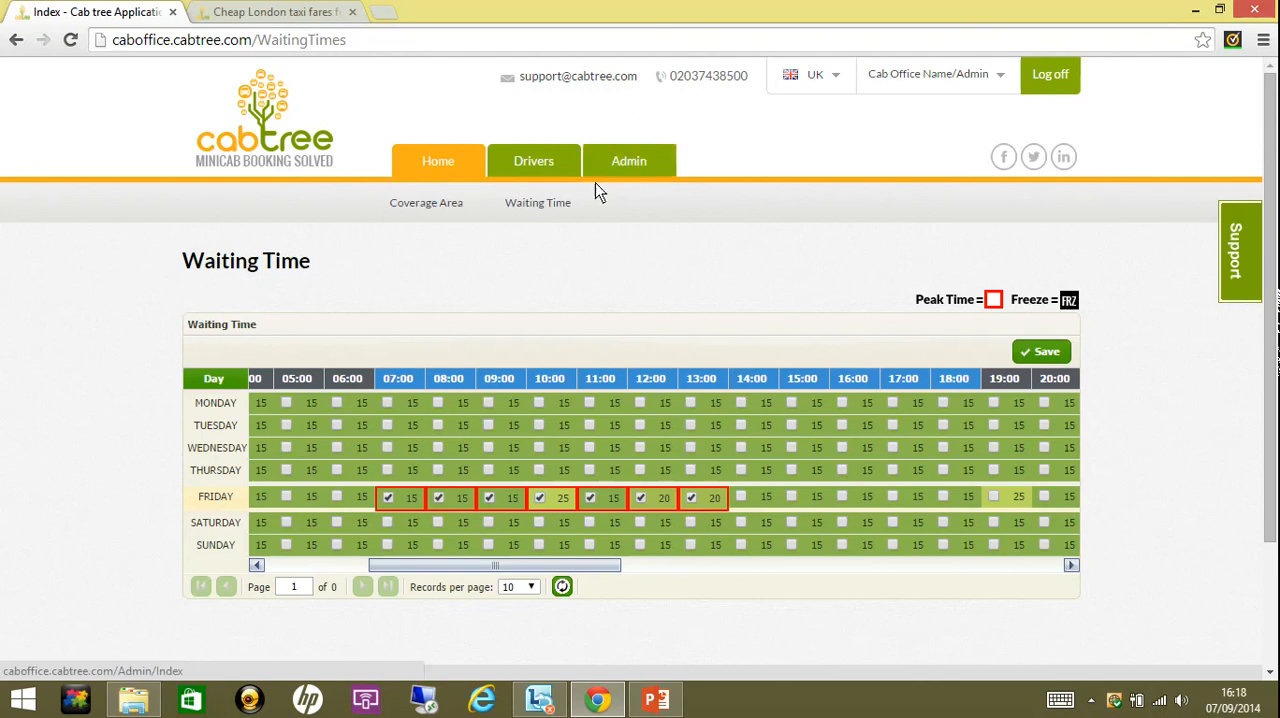
click(453, 207)
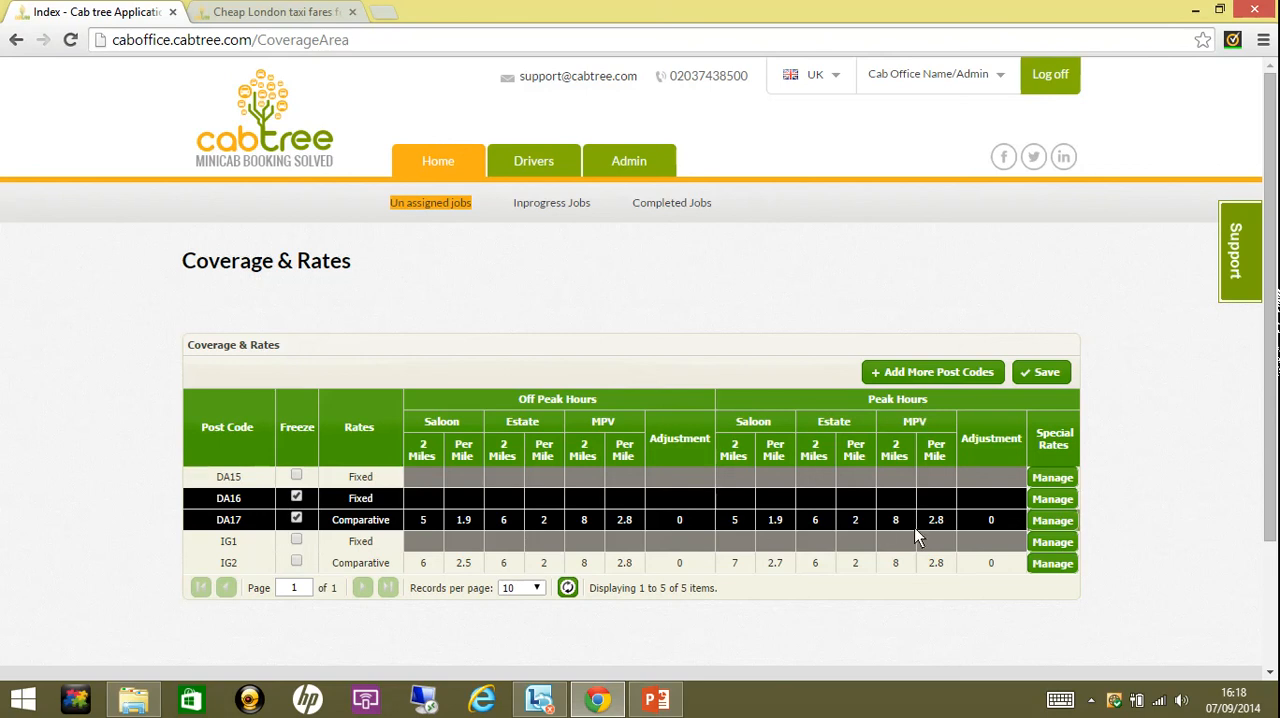
click(1048, 560)
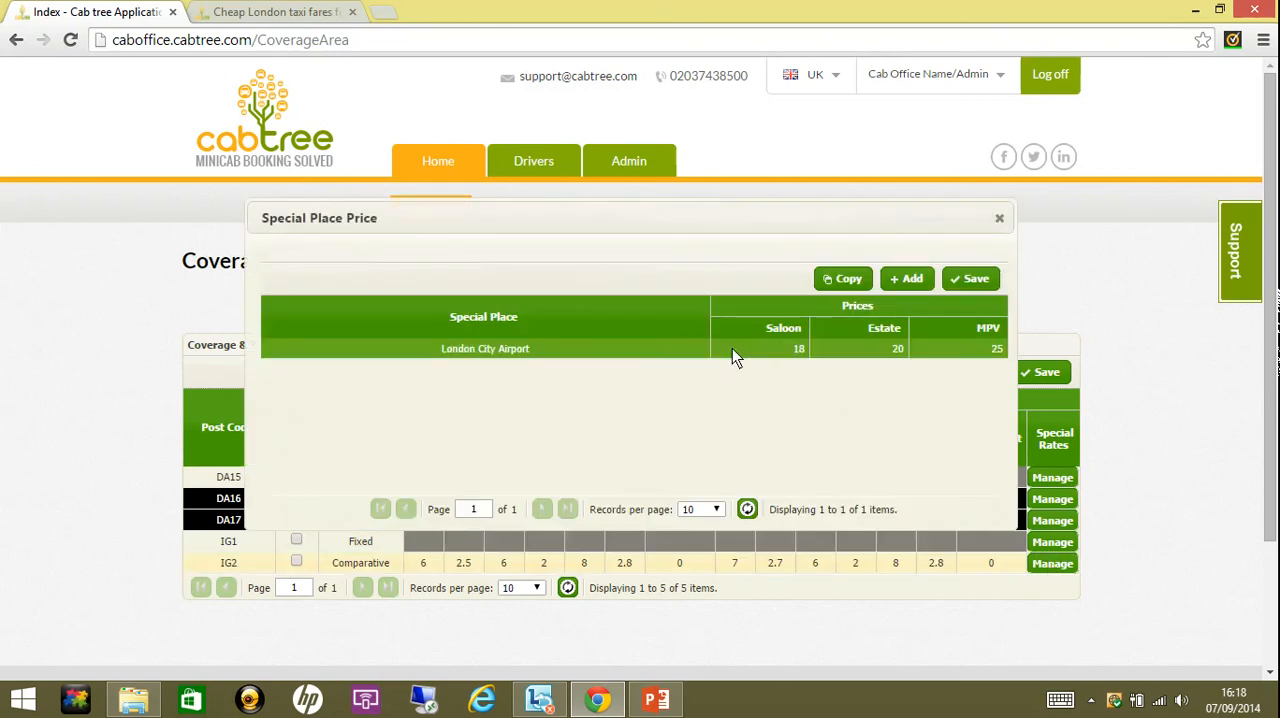
click(998, 220)
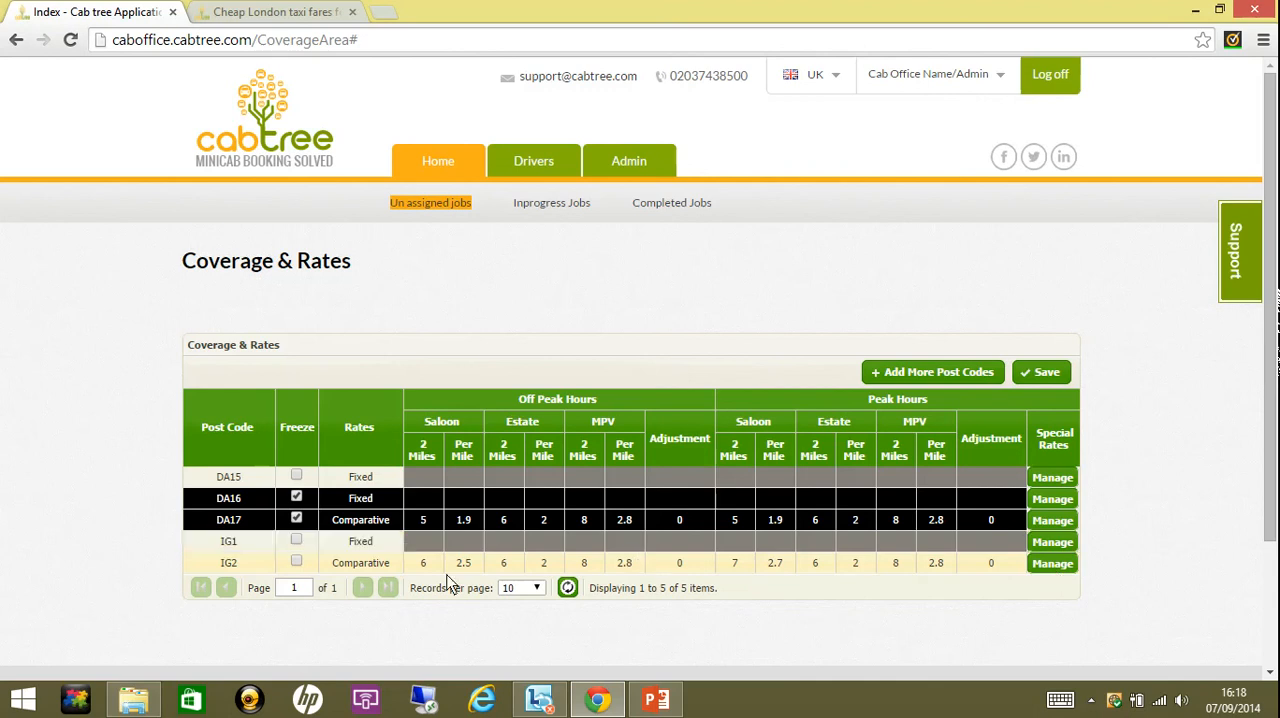
- Add London City Airport to the coverage post codes and freeze post code IG1
click(925, 372)
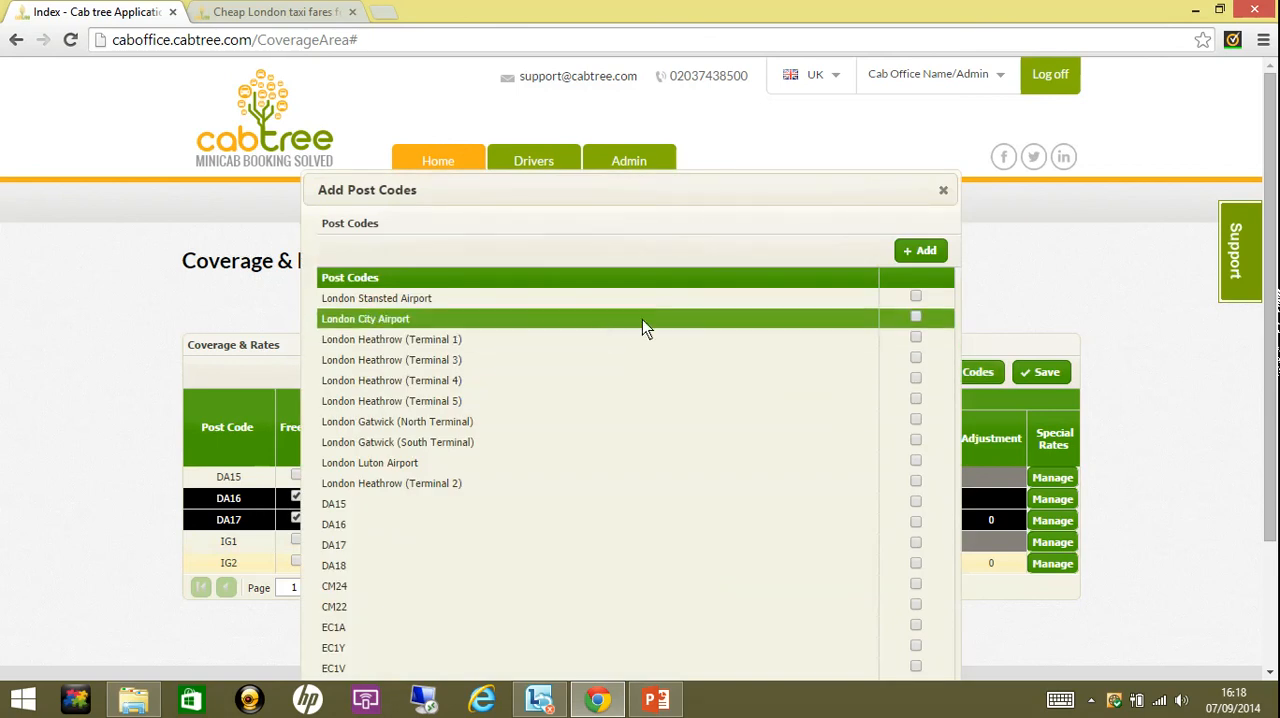
click(916, 319)
scroll(916, 319, down, 1)
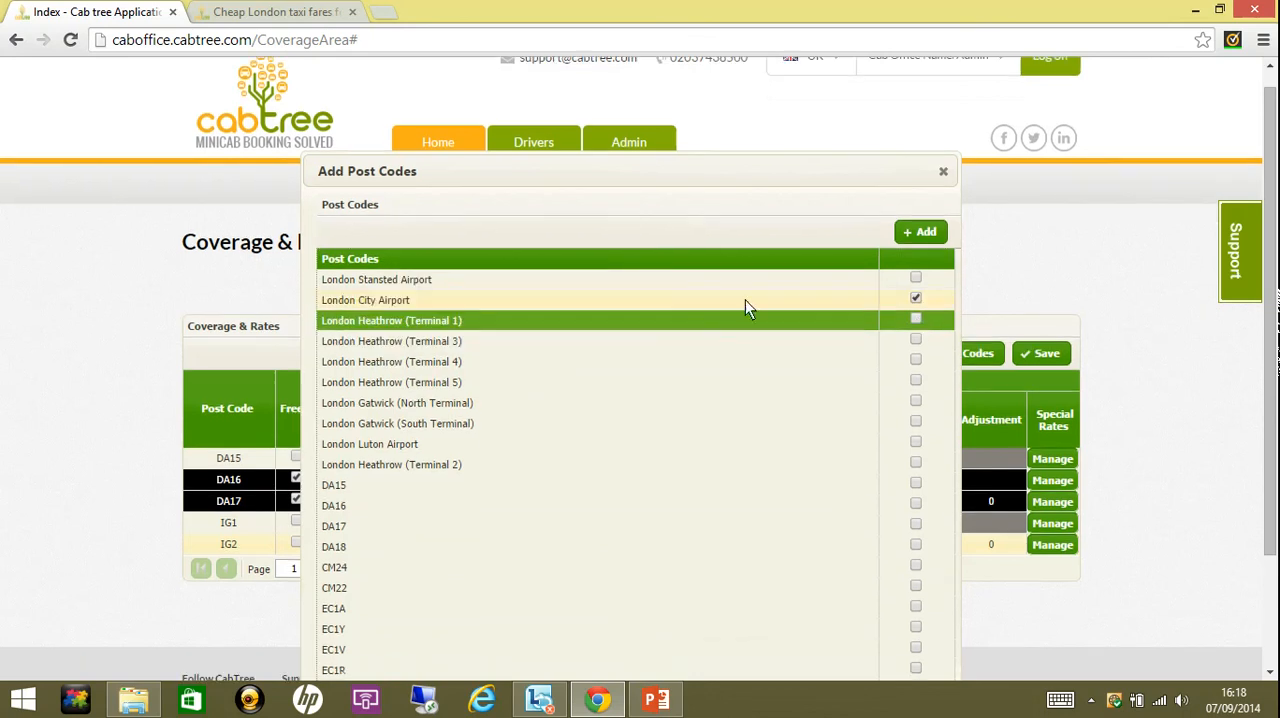
click(916, 236)
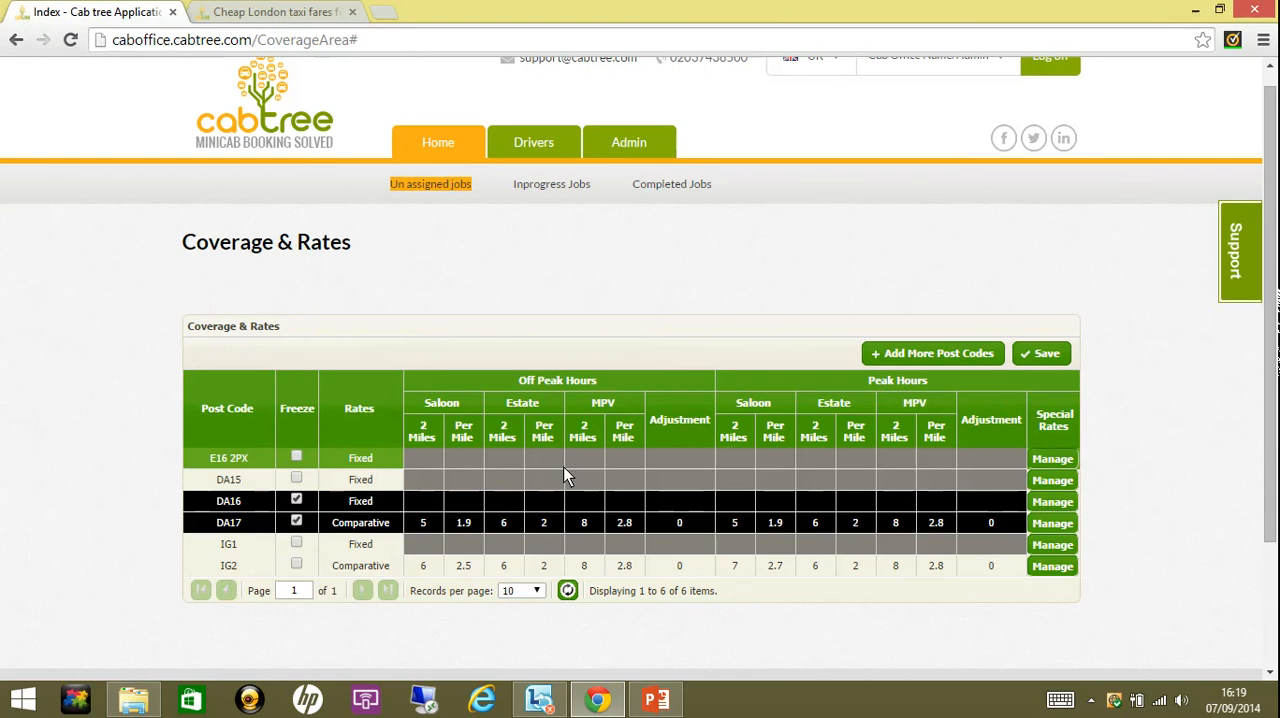
click(296, 543)
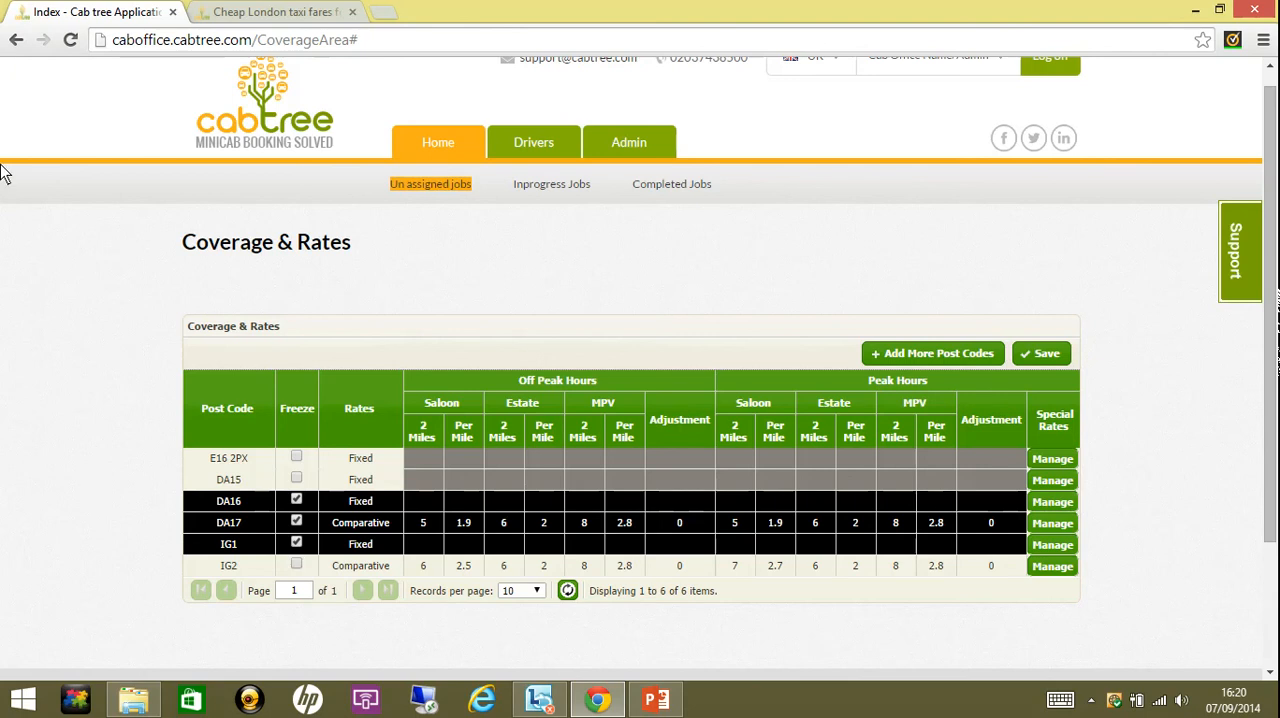
- Check the minicab fares on the Cabtree customer site and return to the coverage rates
click(240, 11)
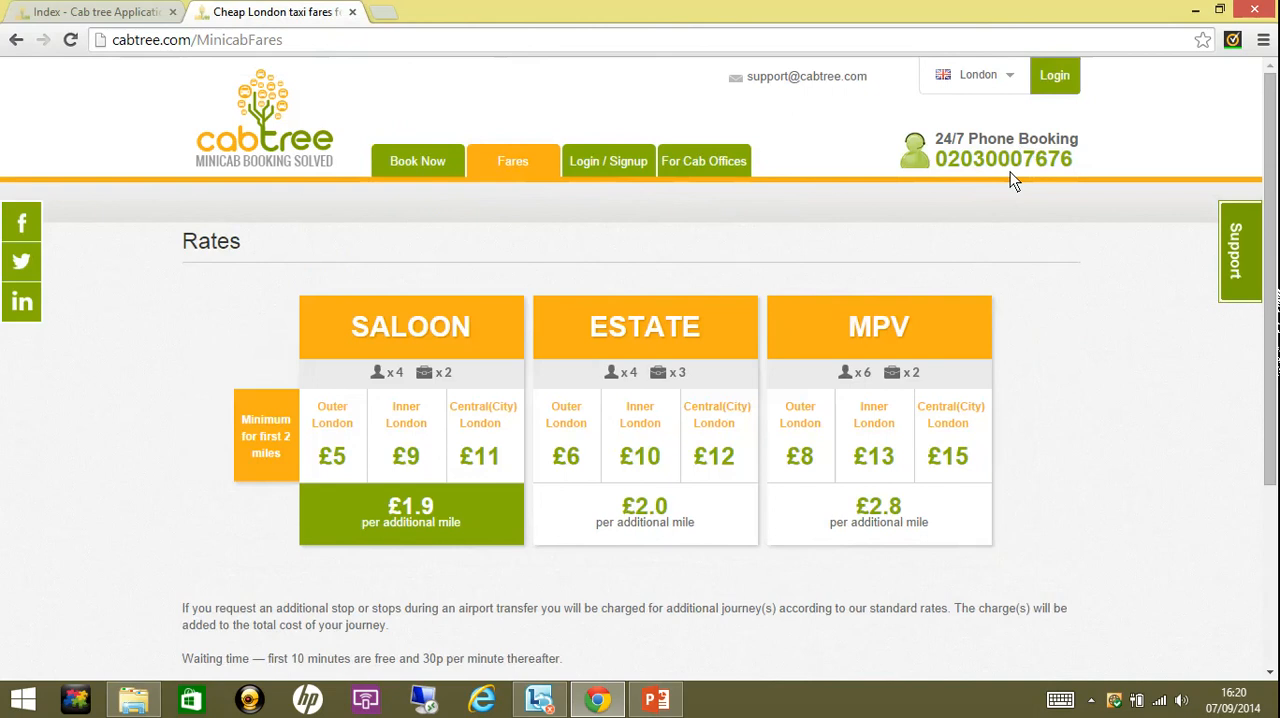
click(130, 10)
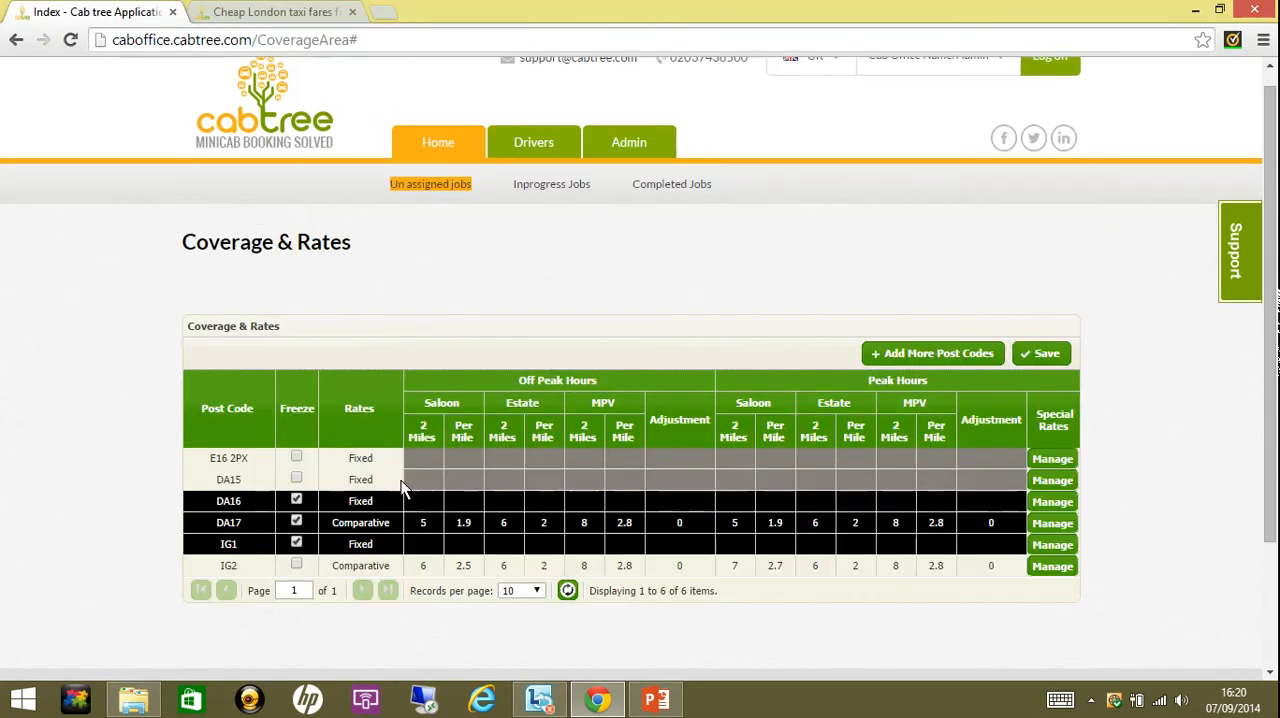